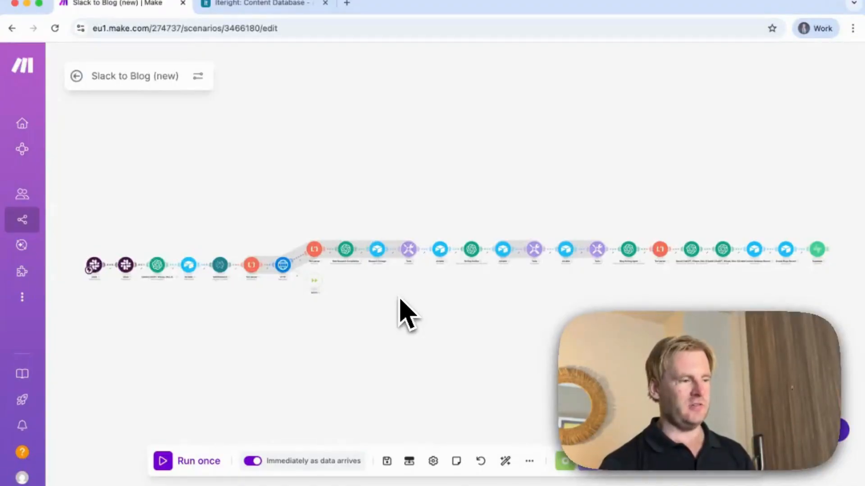
Switch to the Airtable content database and preview its Iteright interface
click(282, 4)
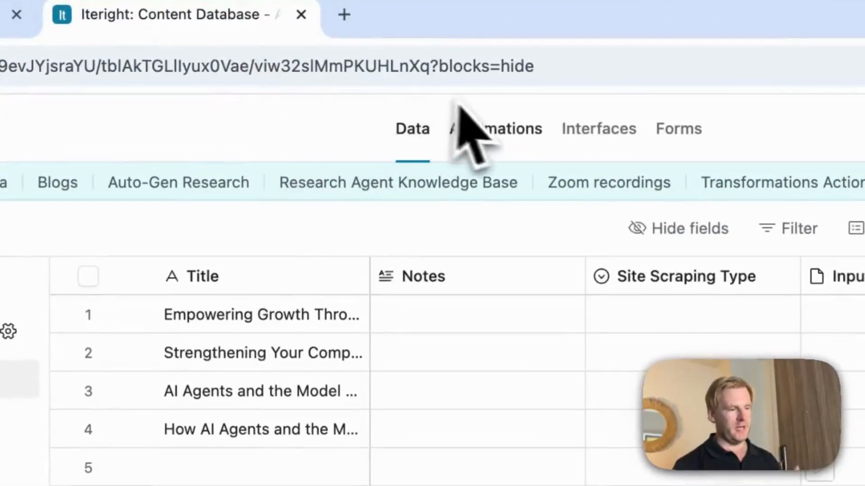
click(589, 131)
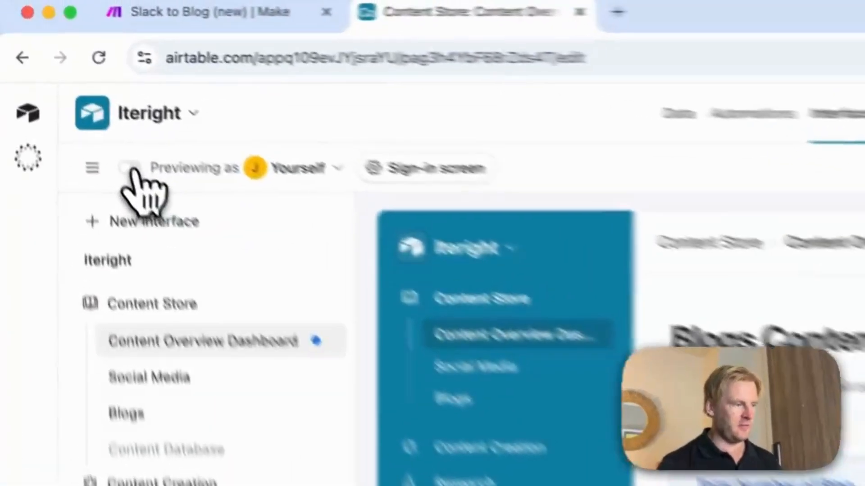
click(72, 90)
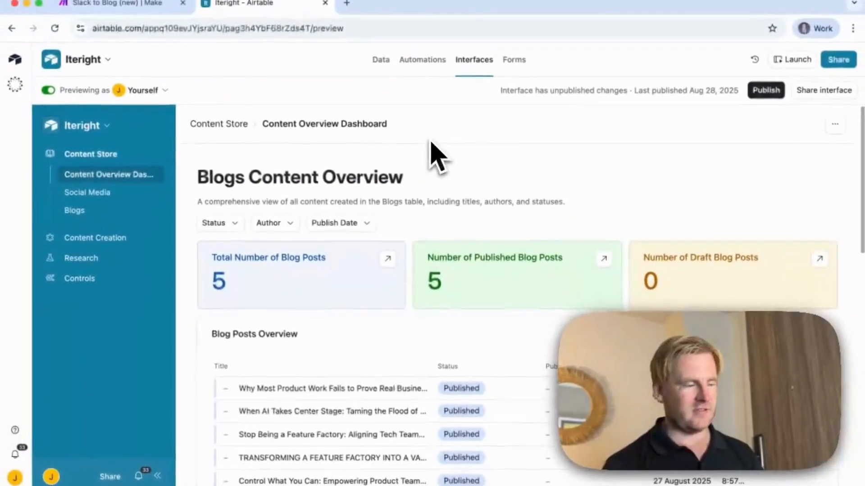
Examine the blog and social media overviews on the Content Overview Dashboard
scroll(536, 261, down, 4)
scroll(366, 208, up, 2)
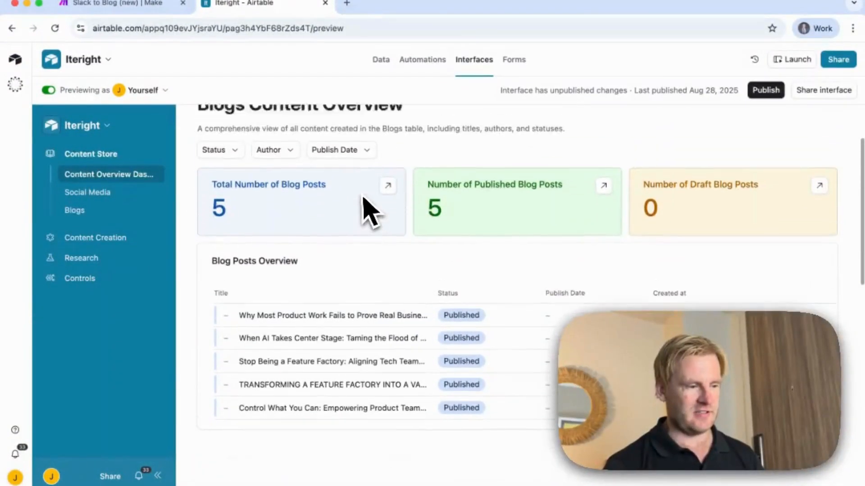
scroll(367, 205, down, 7)
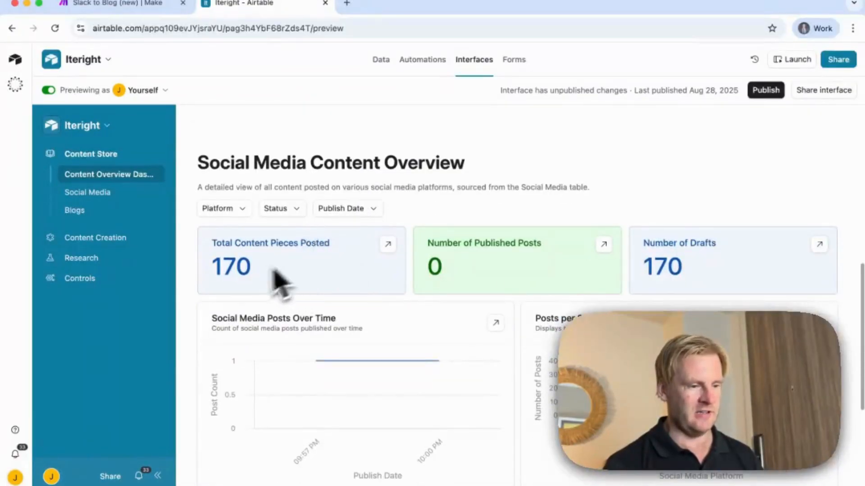
scroll(474, 254, down, 5)
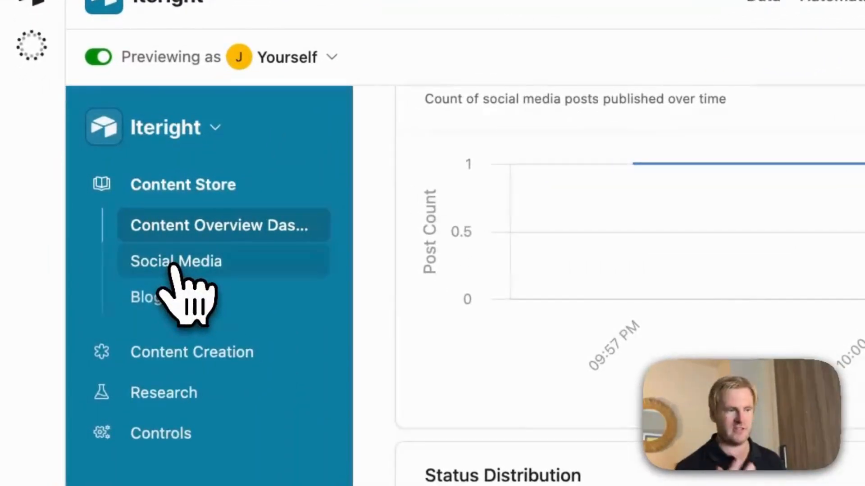
Open the Content Store's Social Media page and group its records by Platform
click(172, 269)
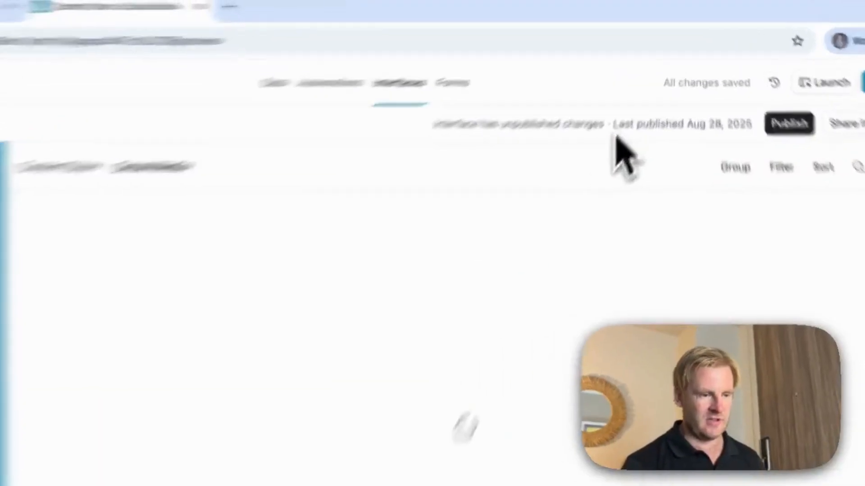
click(587, 165)
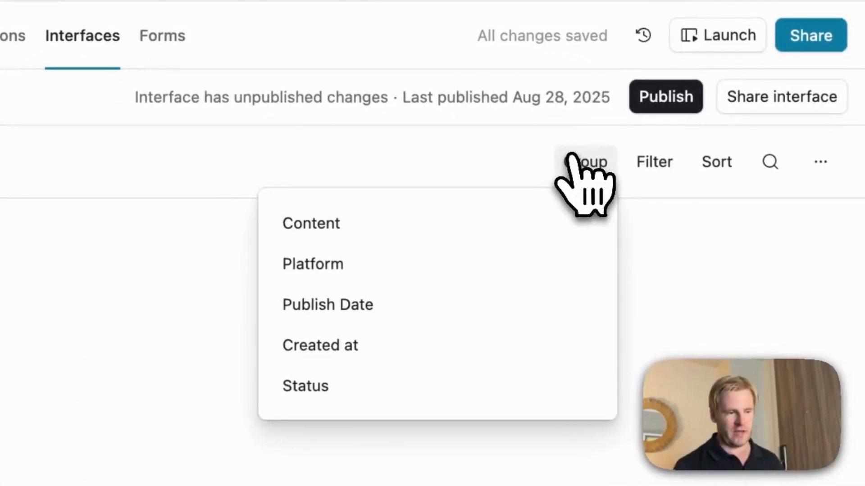
click(344, 264)
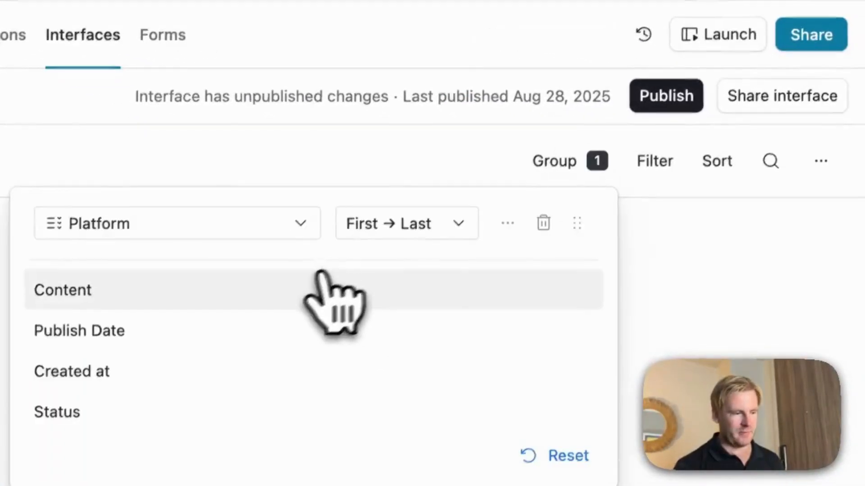
click(155, 485)
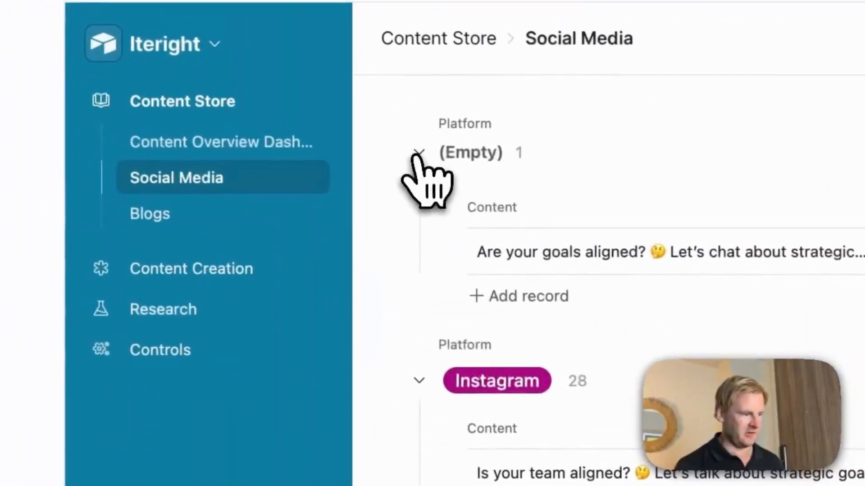
Collapse the (Empty), Instagram and X / Twitter groups, and open the Content Store's Blogs page
click(72, 36)
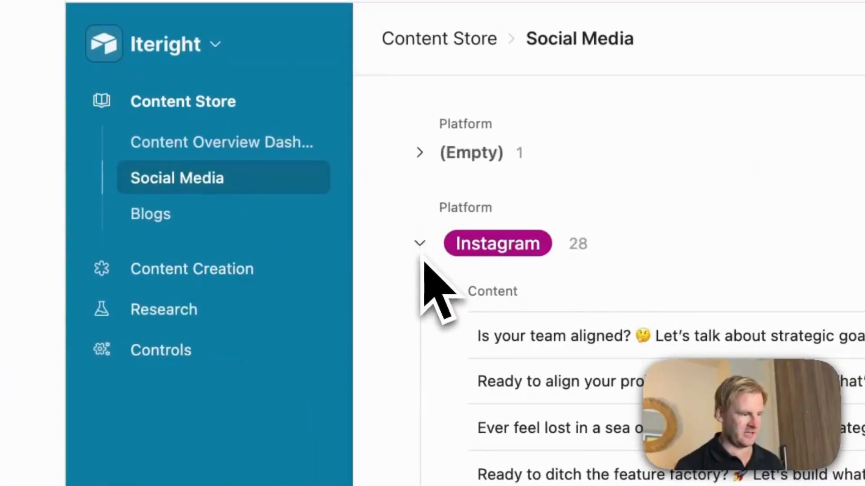
click(419, 247)
click(420, 326)
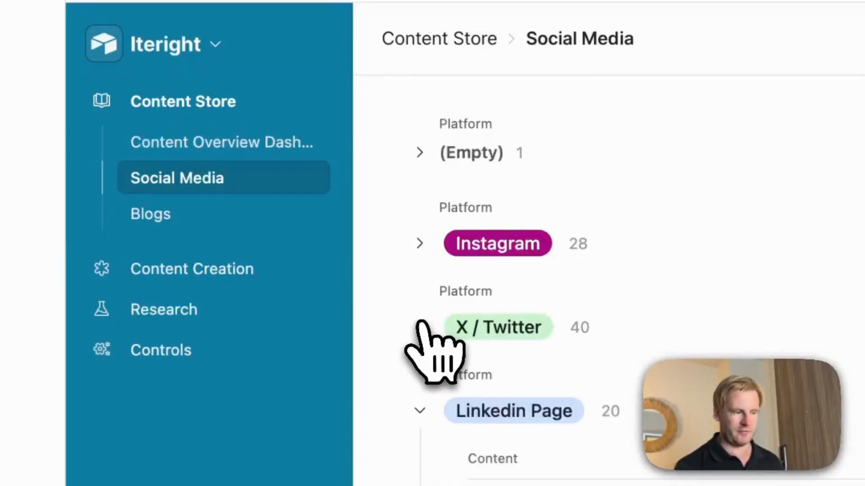
click(191, 218)
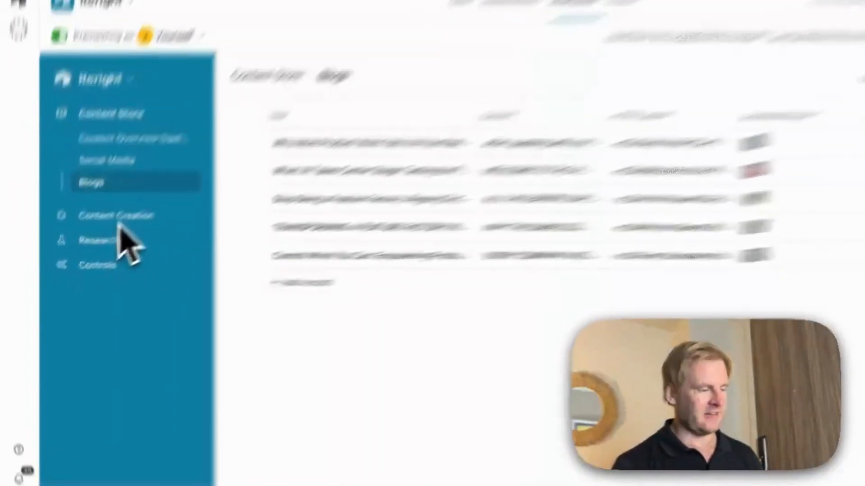
In the Content Creation form for blog transformations from URLs, set the Source Type to Article Link
click(95, 238)
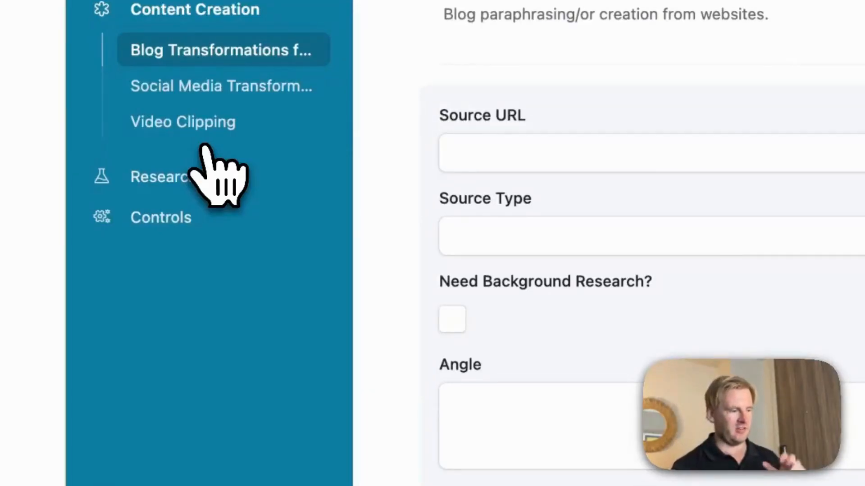
click(566, 155)
scroll(566, 151, down, 2)
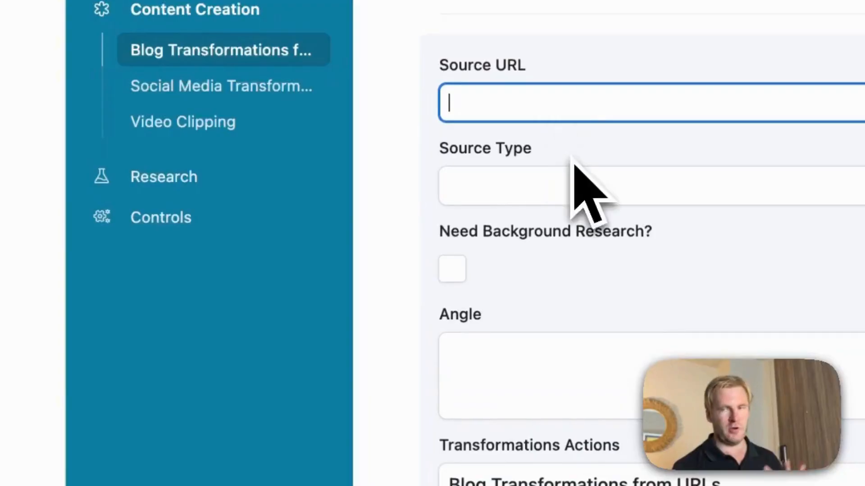
click(574, 185)
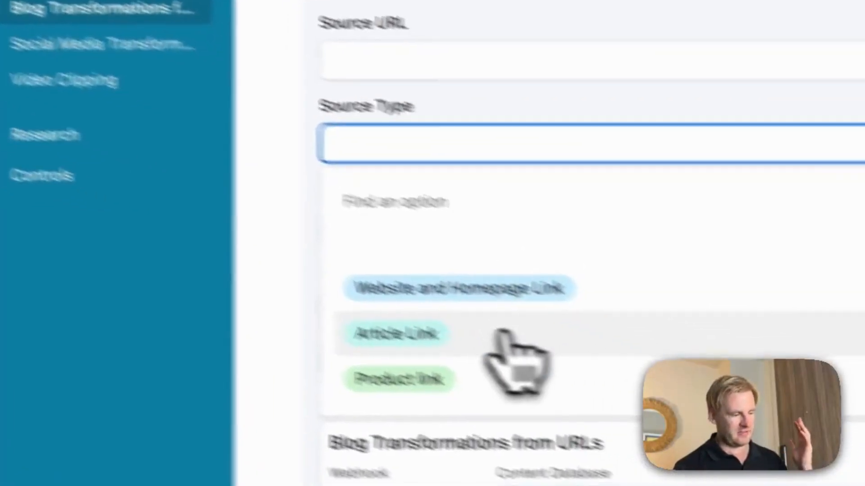
click(640, 374)
scroll(436, 324, down, 2)
click(436, 187)
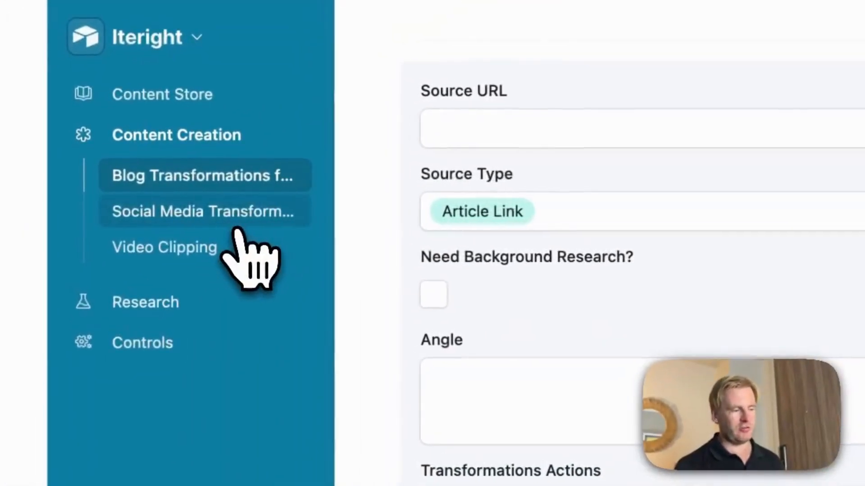
In the social media transformations form, add the blog whose content begins "ALL THE EXPERTS SAY: STOP" as Source Blog and open the Angle field for entry
click(126, 218)
scroll(524, 288, down, 3)
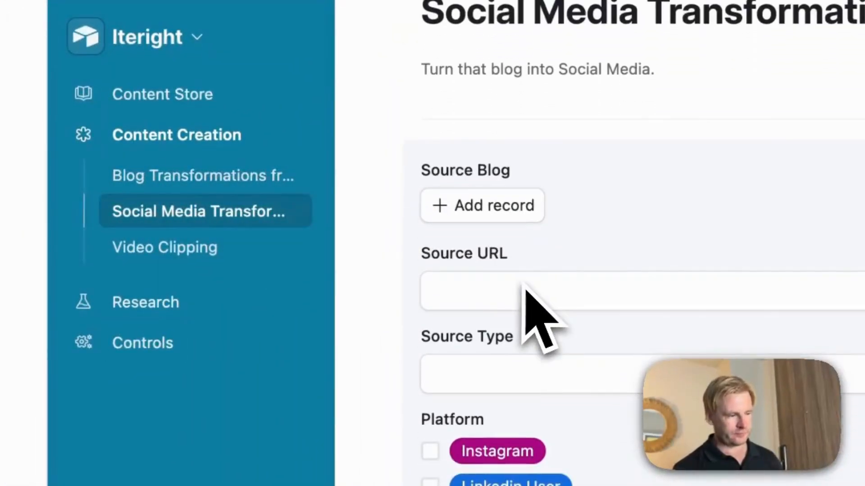
click(490, 209)
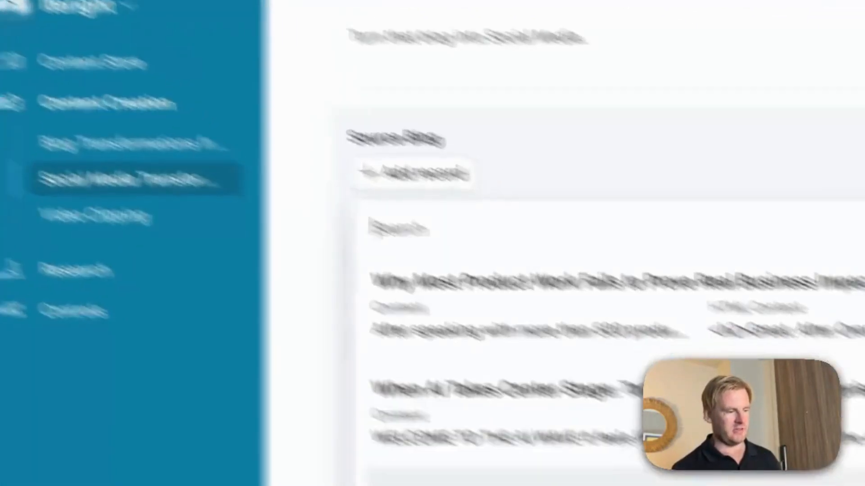
click(610, 422)
scroll(490, 261, down, 5)
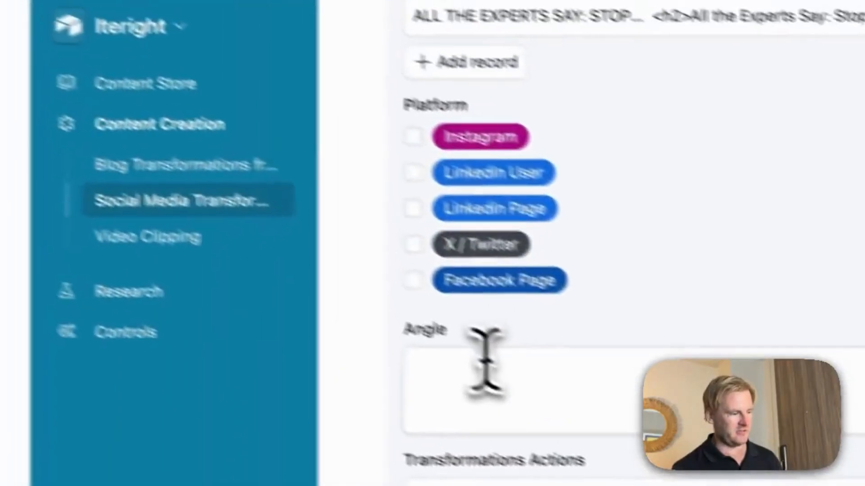
click(251, 274)
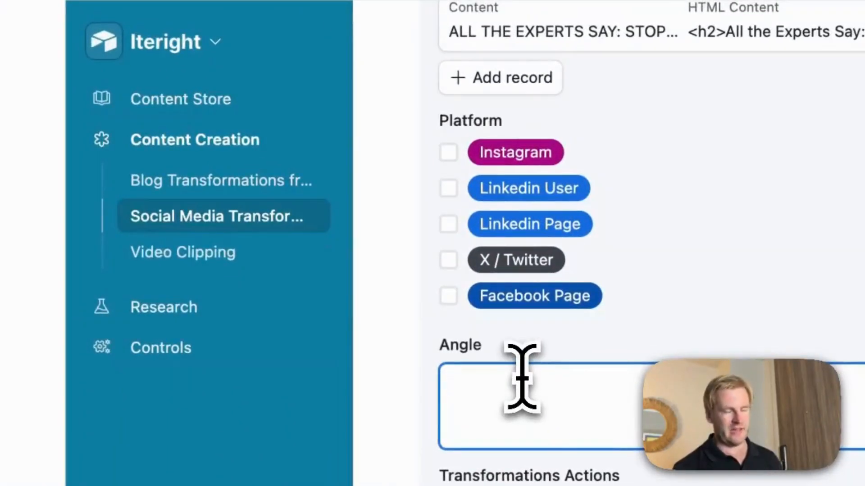
View the Video Clipping form with its YouTube link field and the Research Agent Knowledge Base page
click(224, 254)
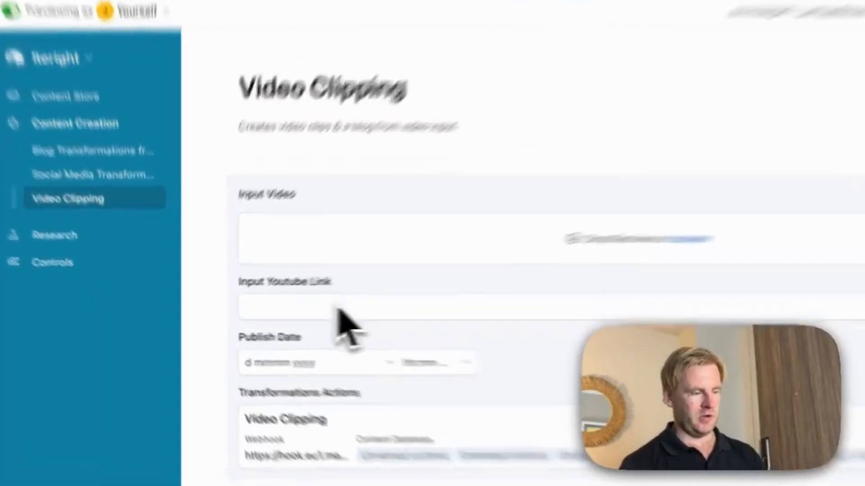
click(291, 310)
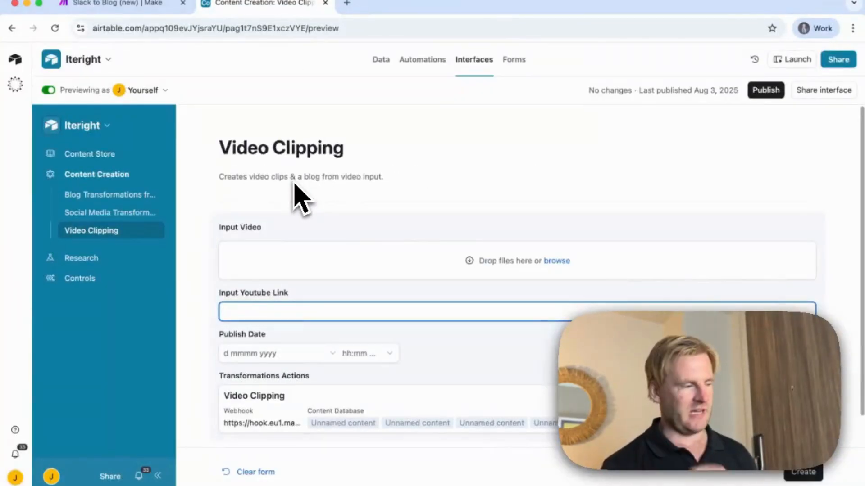
click(95, 260)
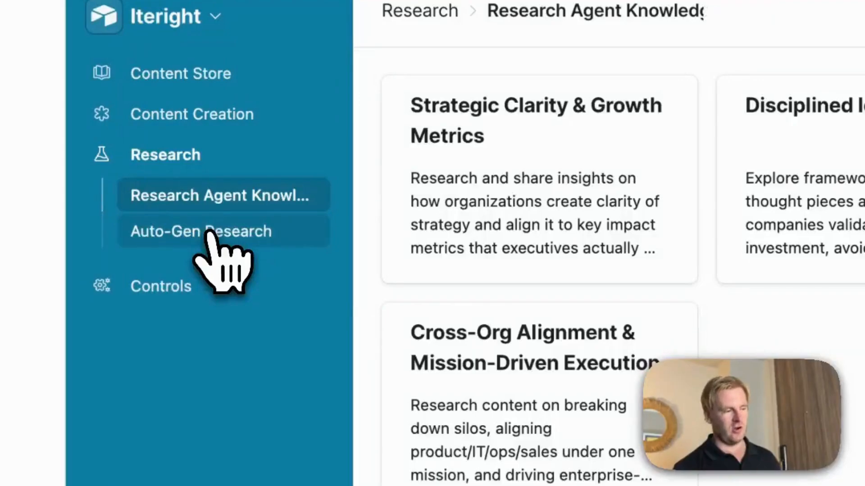
Find the Workday blog article in the Auto-Gen Research list and copy its URL
click(208, 232)
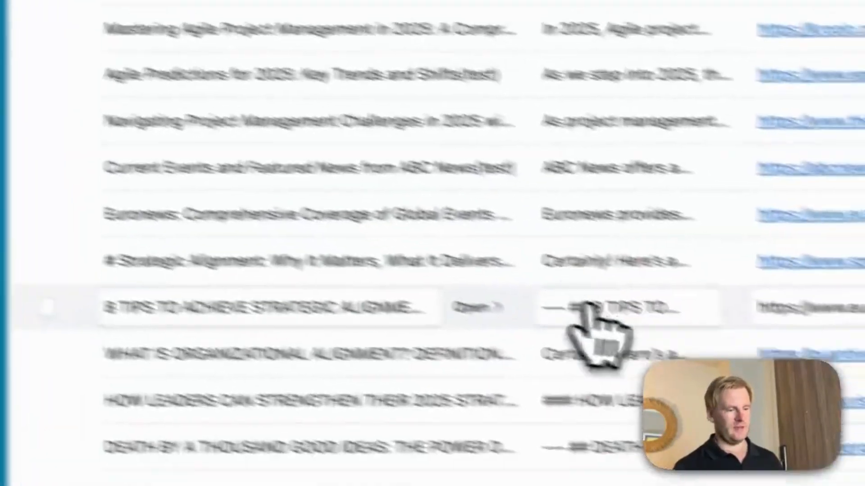
scroll(590, 308, down, 6)
scroll(619, 309, down, 10)
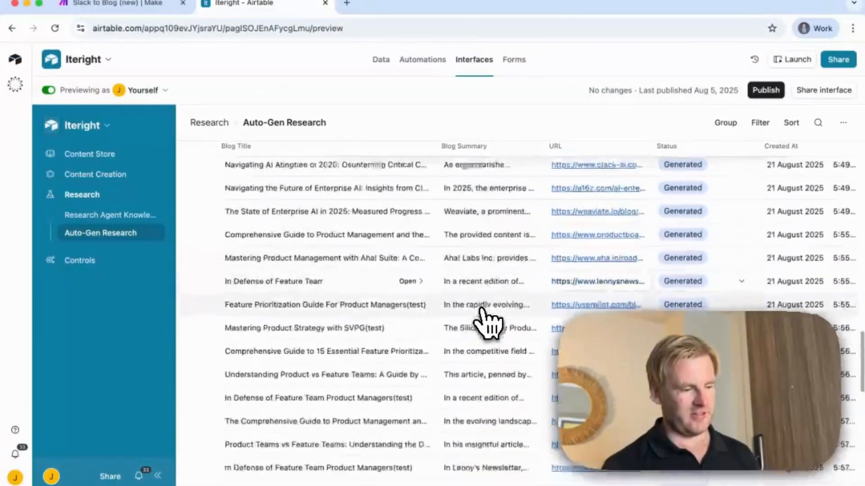
scroll(483, 310, down, 10)
click(573, 376)
key(super+a)
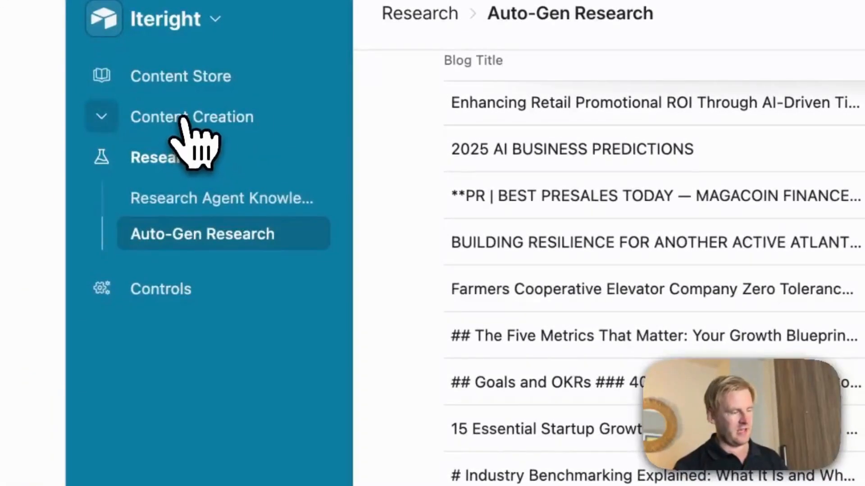
Paste the copied blog.workday.com article address as the Source URL of the blog transformations form
click(190, 120)
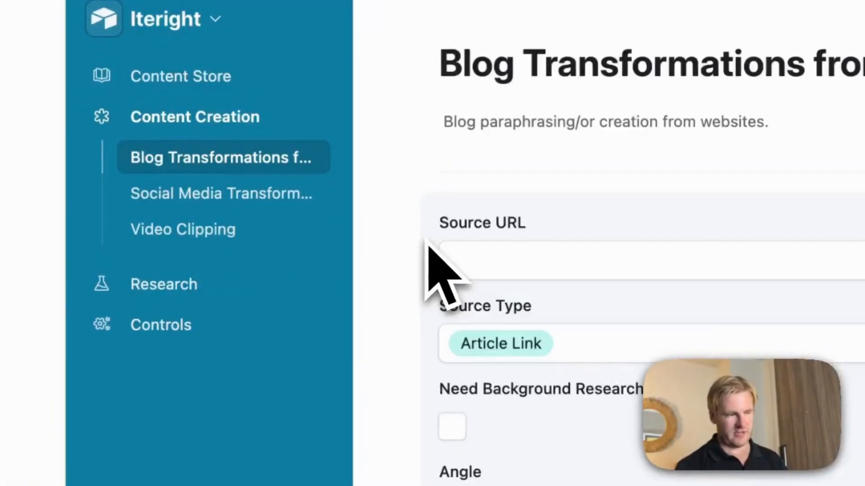
click(553, 252)
key(super+v)
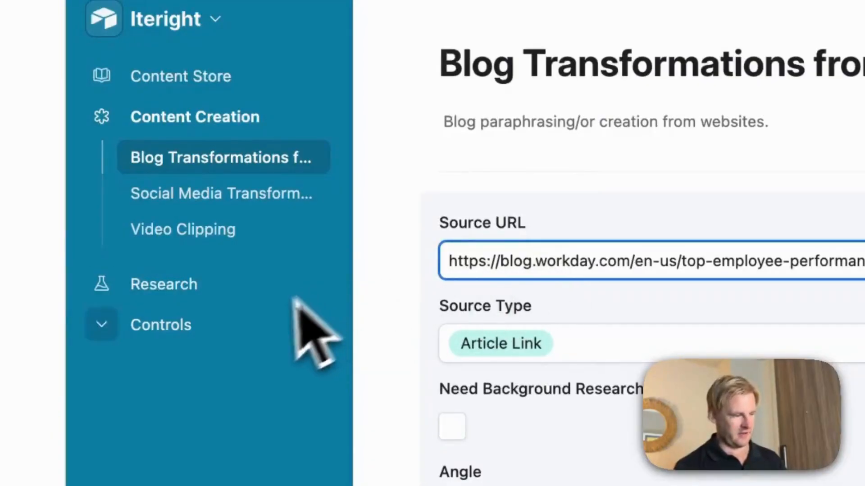
Review the Banned Words/Phrase list and the Blog prompt among the customized platform prompts in Controls
click(197, 336)
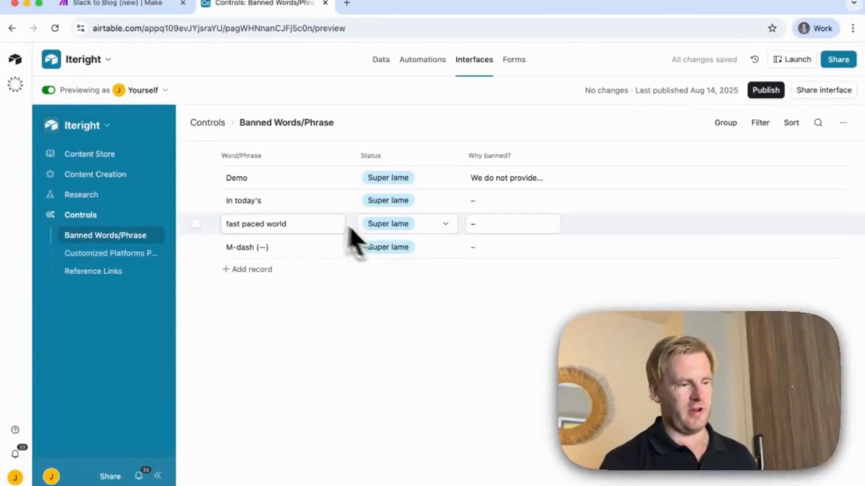
click(145, 254)
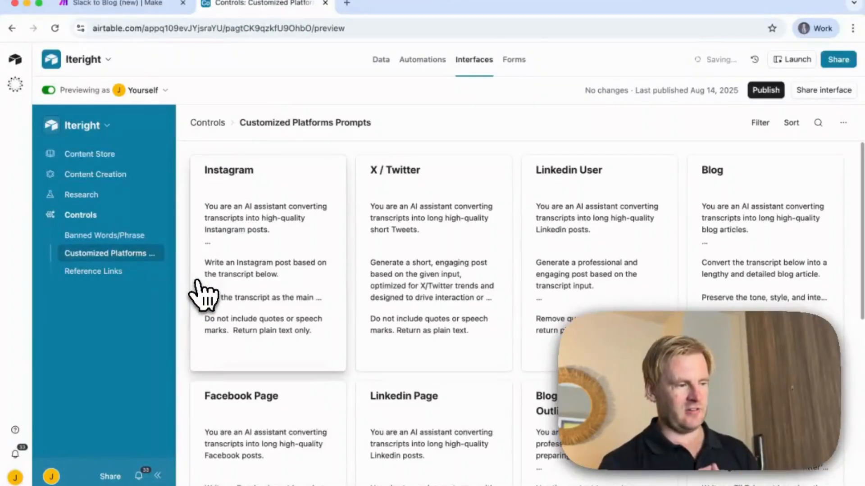
click(767, 275)
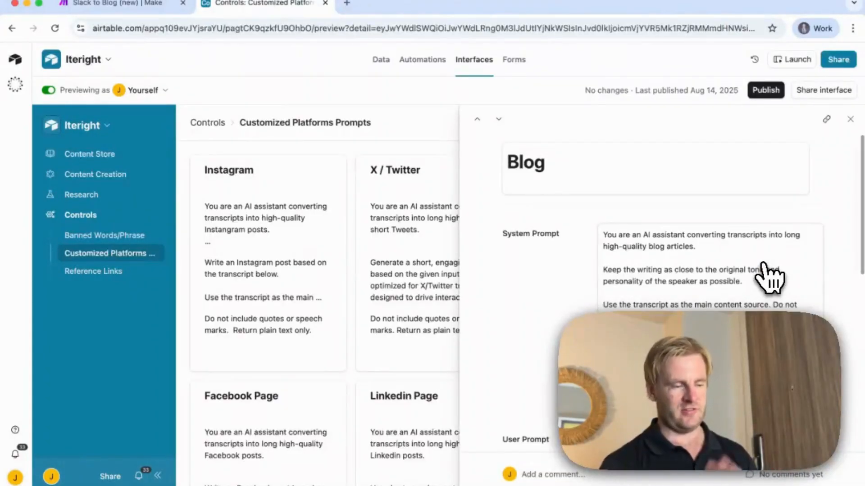
scroll(768, 270, down, 10)
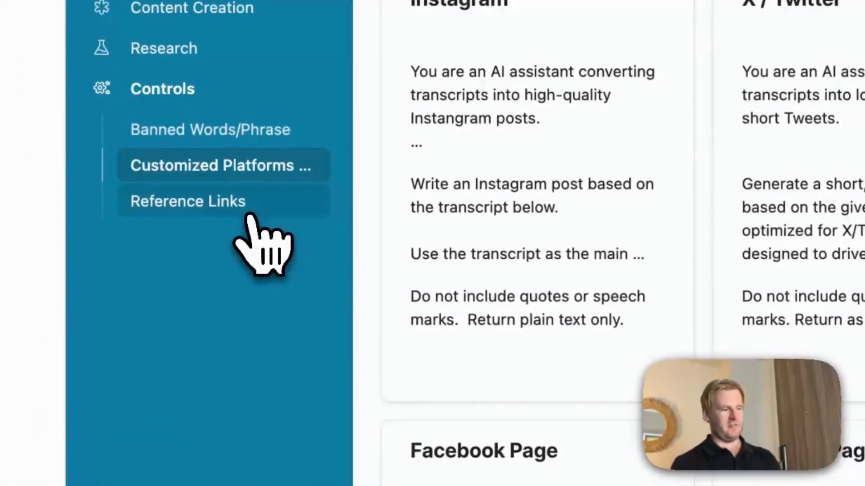
View the Reference Links page in Controls and switch to the Make scenario "Slack to Blog (new)"
click(249, 217)
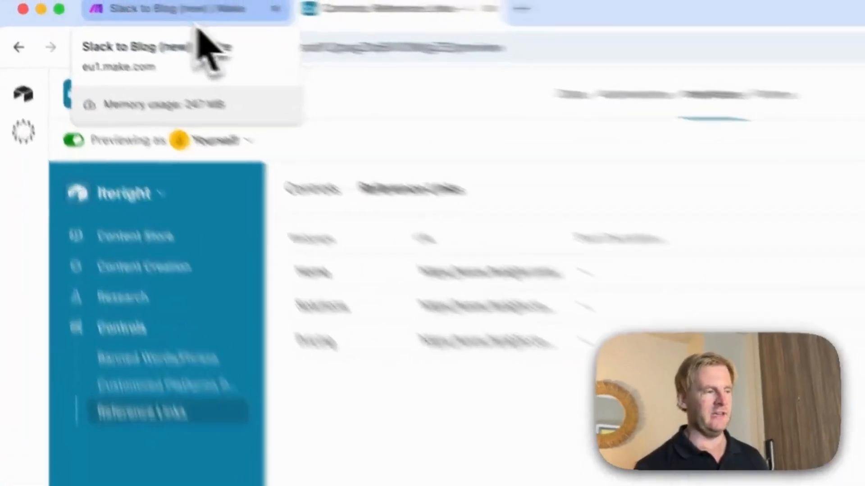
click(131, 10)
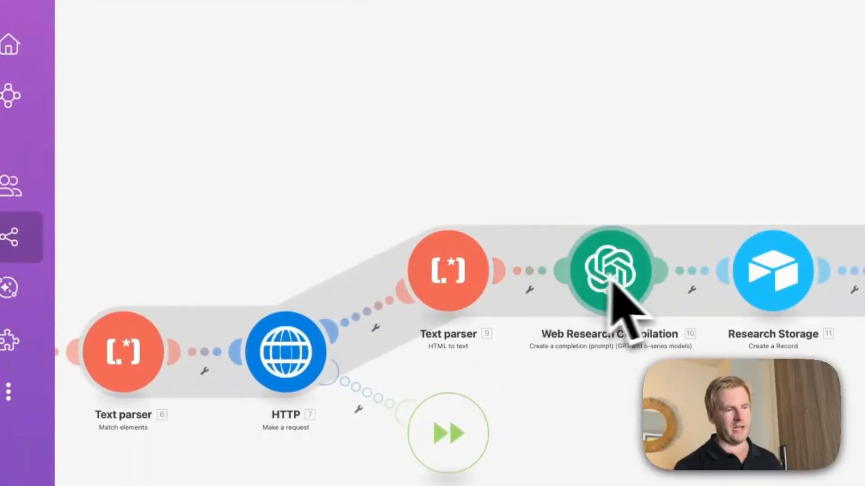
Review the webhook of the Slack Watch New Events trigger and bring up the list of available Slack modules
scroll(613, 279, down, 3)
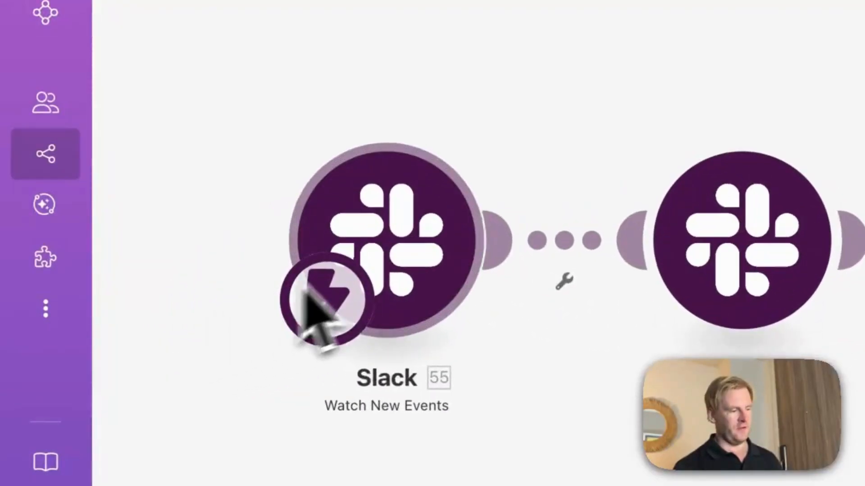
scroll(315, 306, up, 2)
click(426, 175)
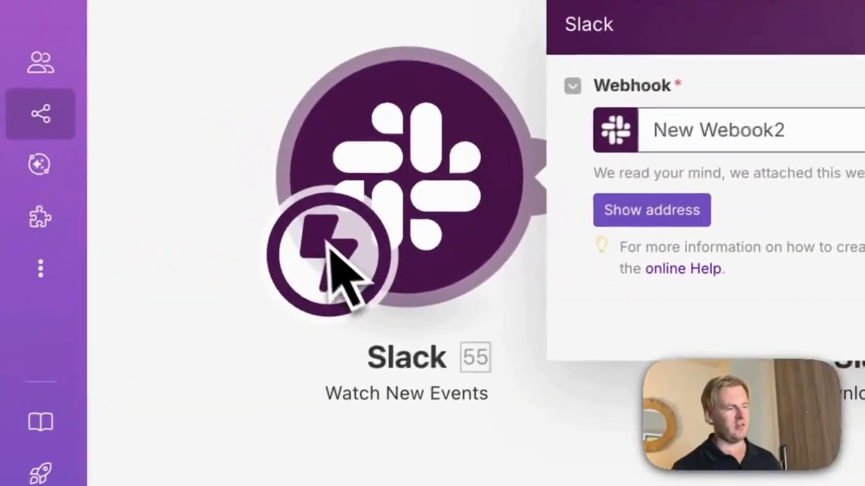
click(223, 162)
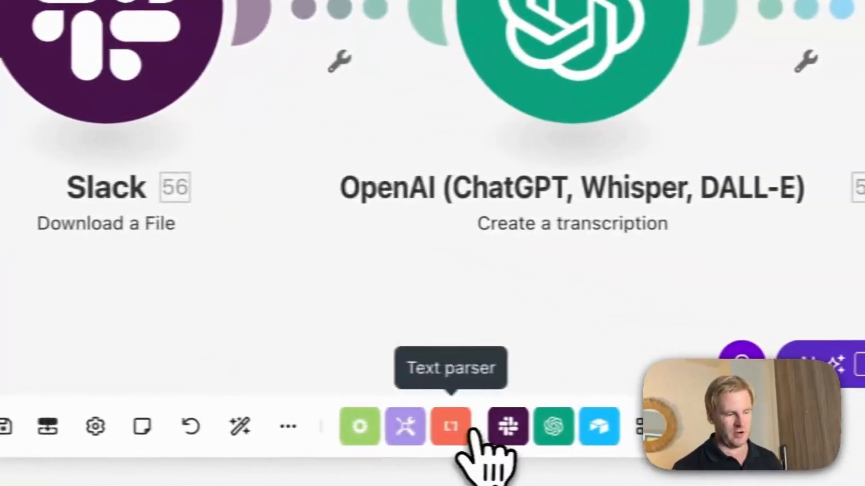
click(508, 428)
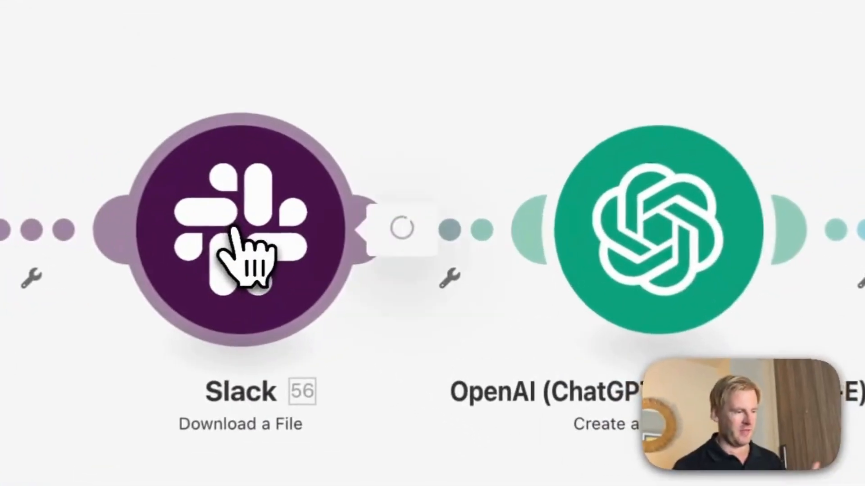
Check the Url private download mapping in the Slack Download a File module and search the mappable items for "down"
click(382, 266)
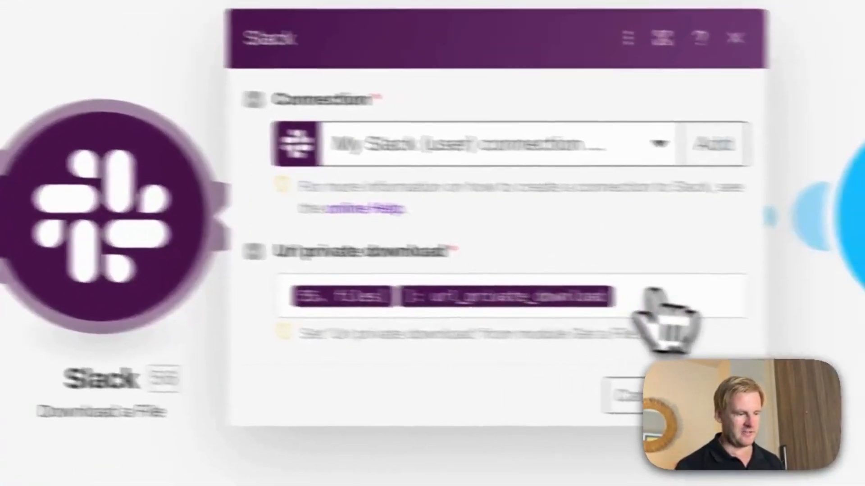
click(653, 295)
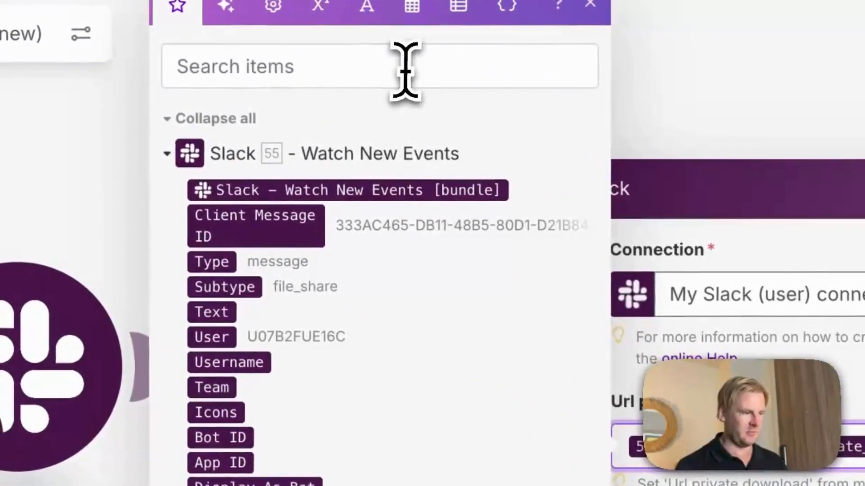
click(406, 69)
text(down)
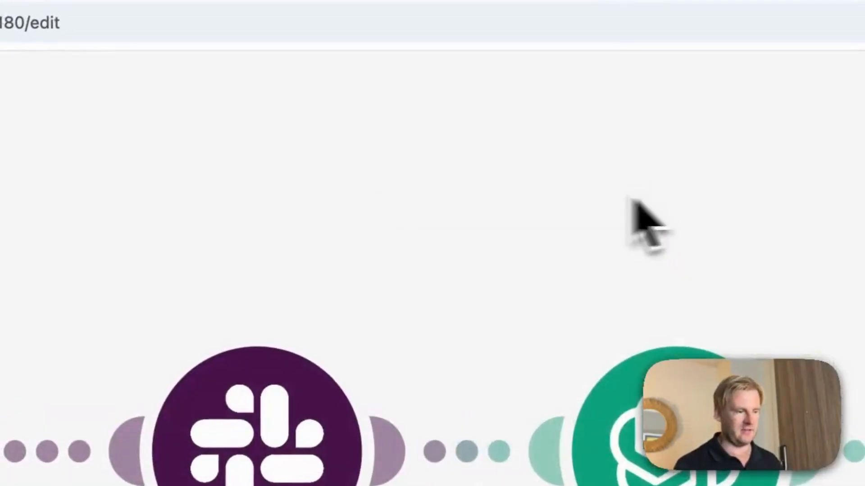
Review the model, response format and prompt settings of the OpenAI Create a transcription module, then close it unchanged
click(711, 459)
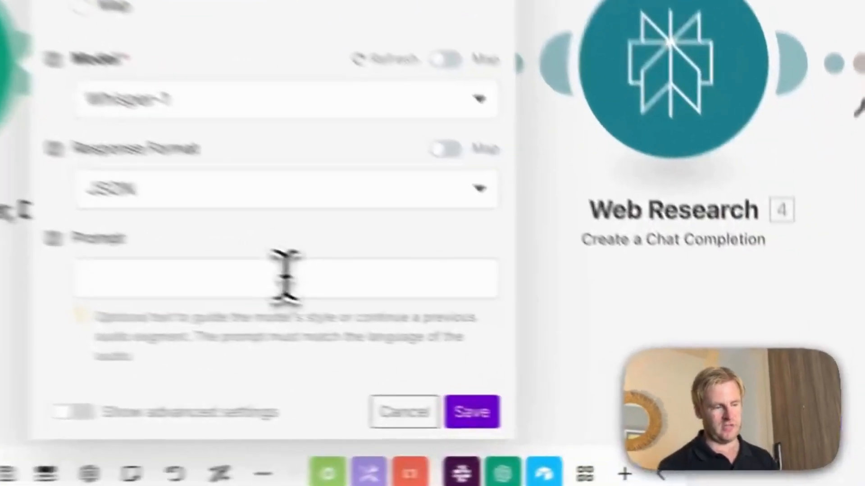
click(529, 351)
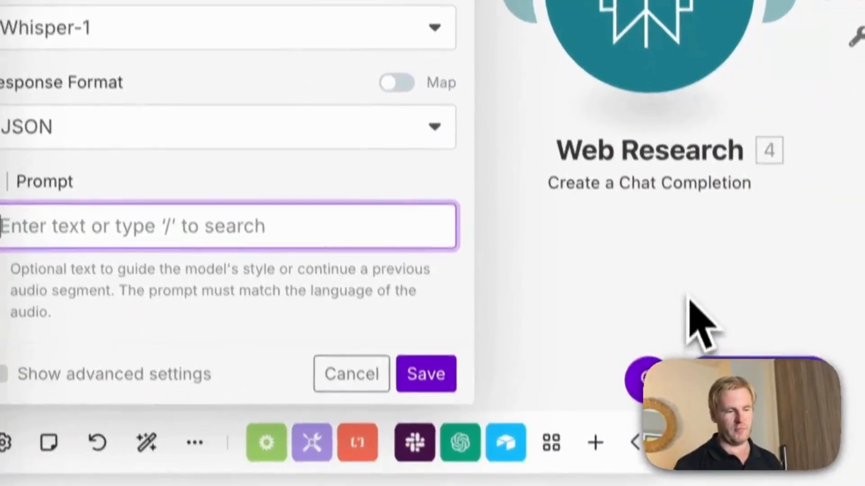
click(689, 306)
drag(676, 288, 319, 298)
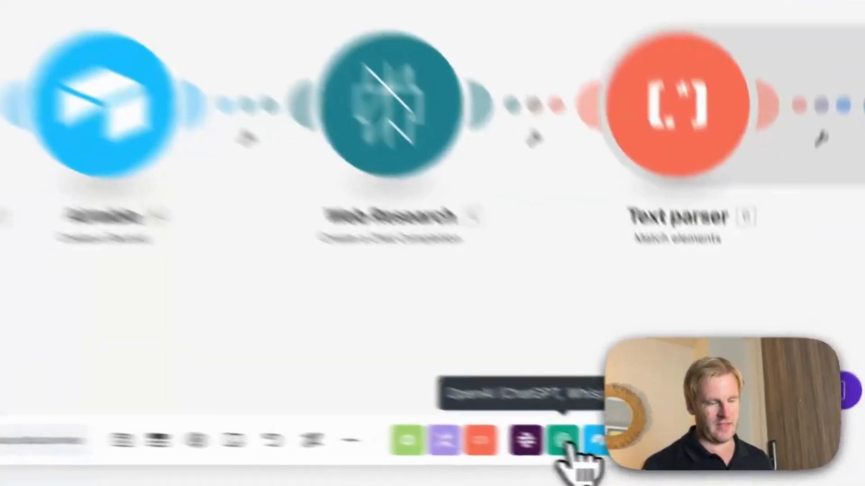
Search the OpenAI (ChatGPT, Whisper, DALL-E) modules for "tran"
click(662, 460)
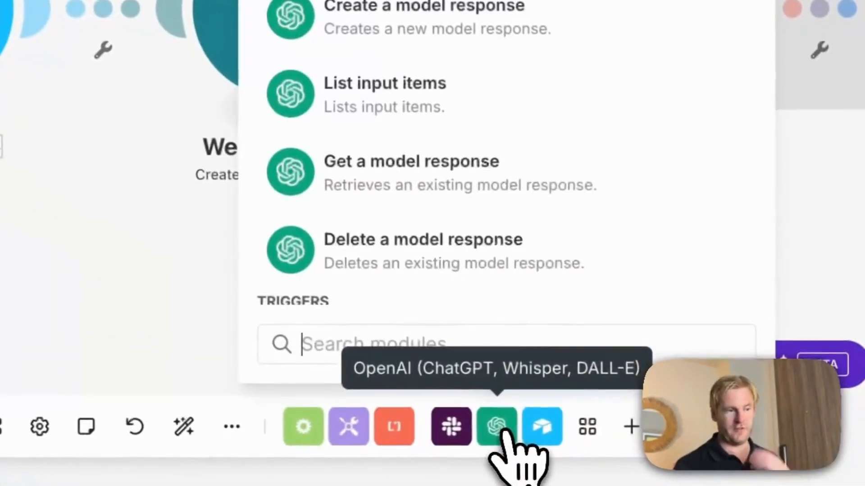
click(456, 354)
click(501, 435)
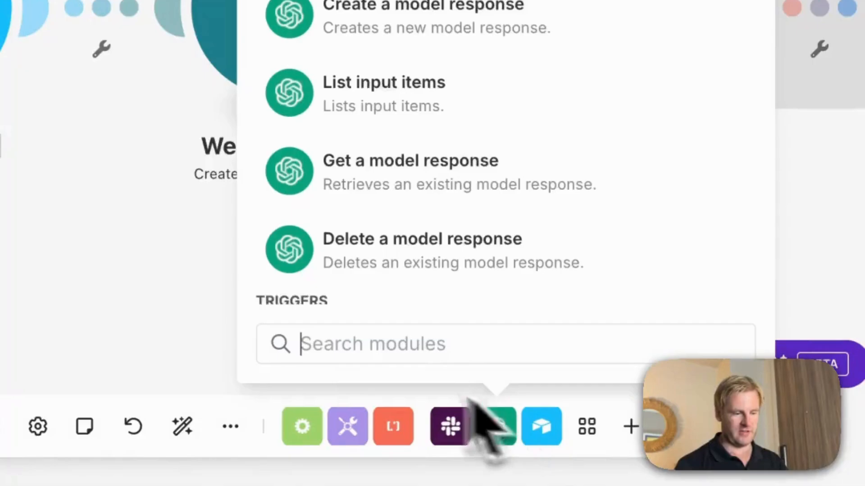
text(tran)
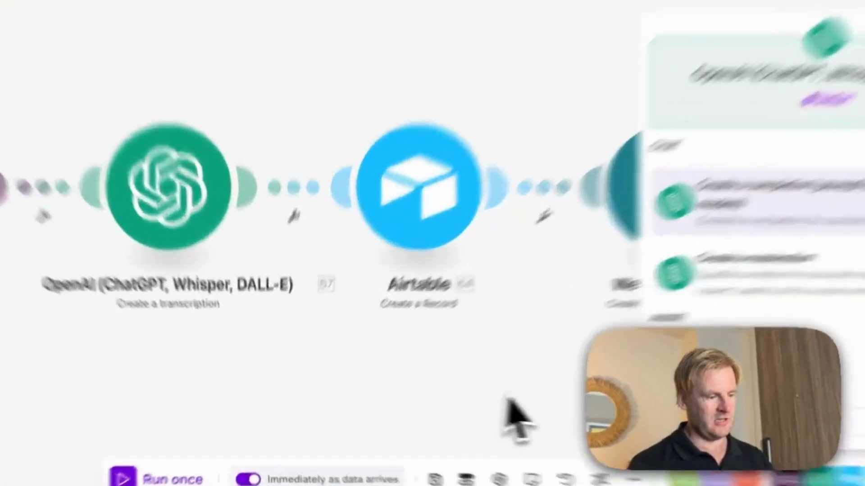
Examine the base, table and record field mappings of the Airtable Create a Record module
drag(453, 381, 290, 375)
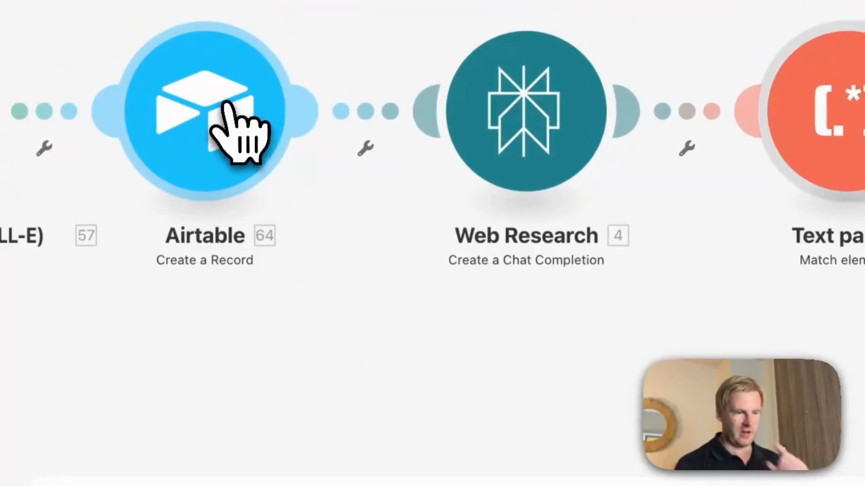
click(224, 105)
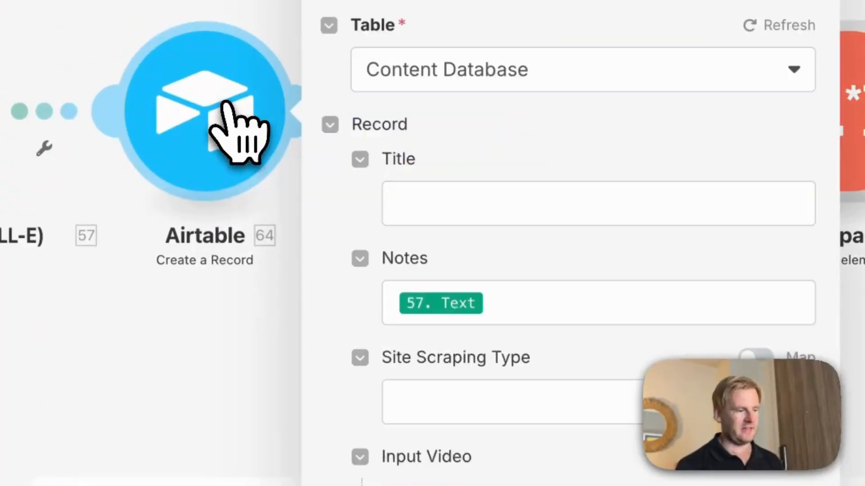
scroll(504, 270, down, 2)
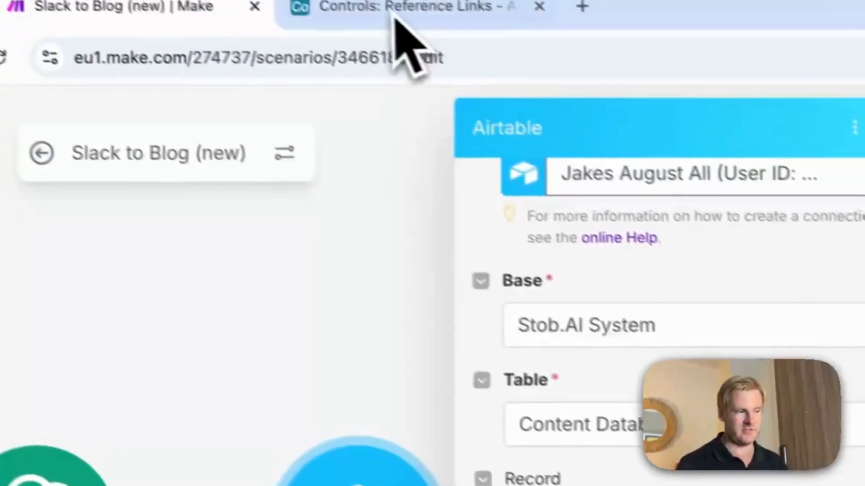
Switch to Airtable, view the Iteright base's data and look through its list of tables
click(394, 14)
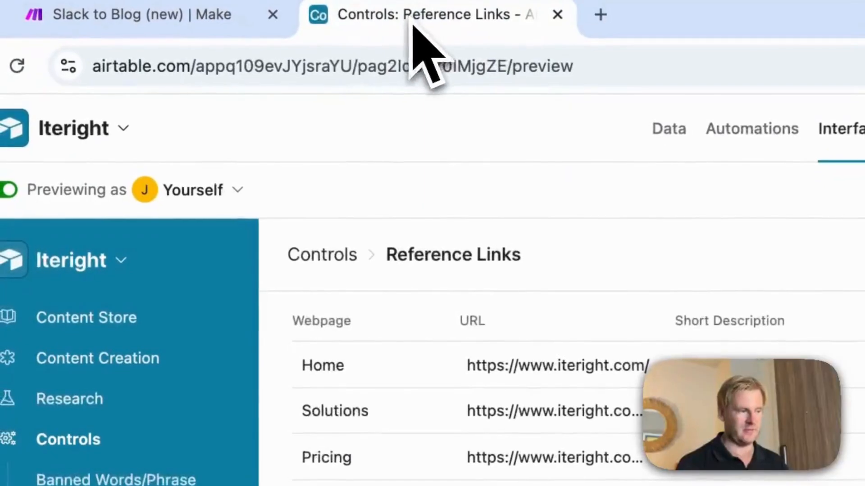
click(669, 129)
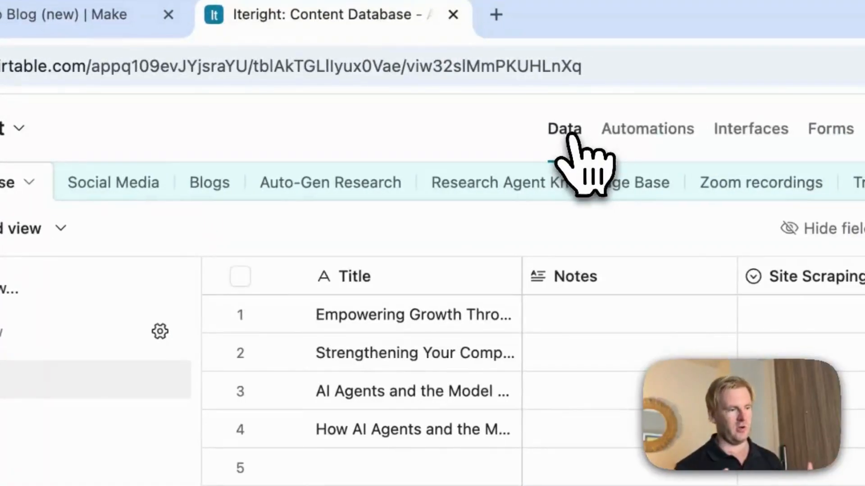
scroll(396, 198, right, 5)
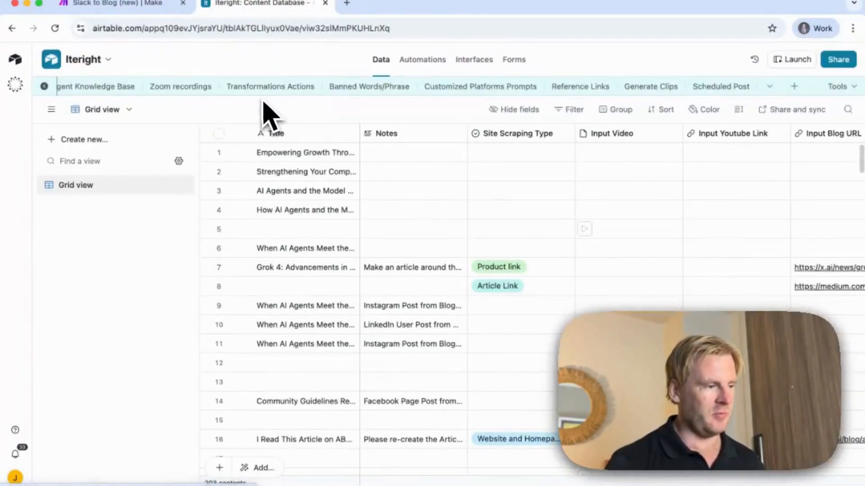
scroll(288, 88, left, 5)
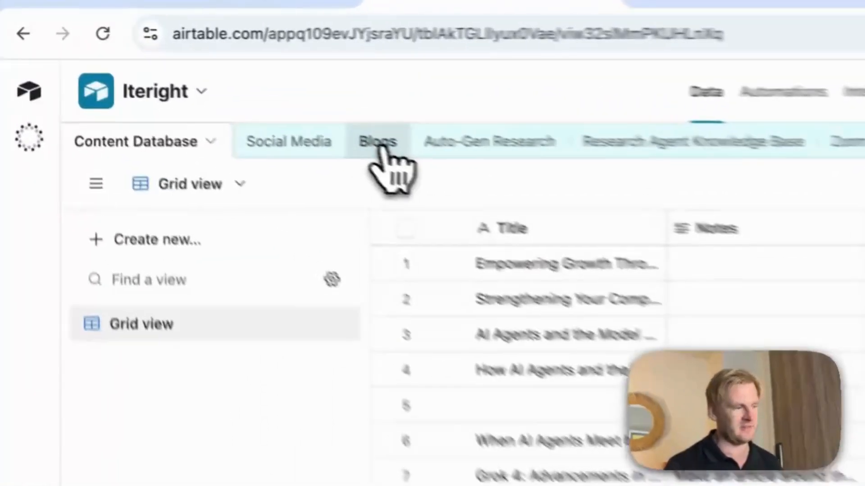
Move the Blogs table directly after Content Database in the table order and return to the Content Database table
click(204, 87)
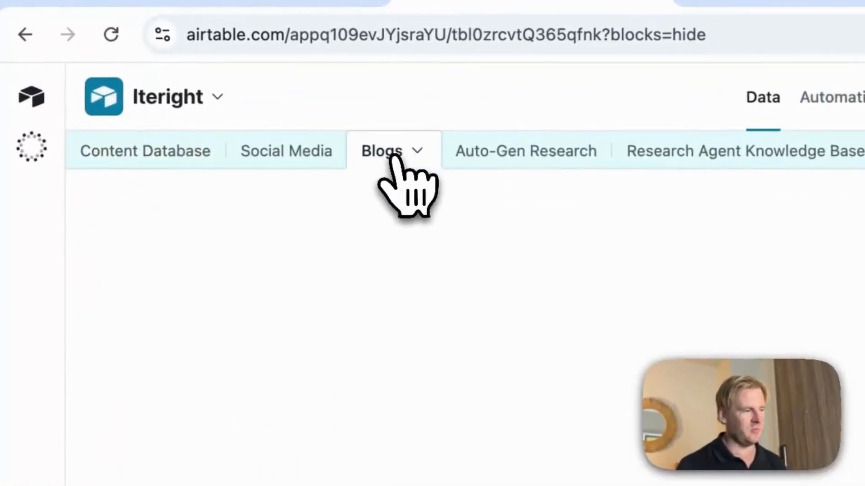
drag(203, 88, 138, 86)
drag(277, 152, 279, 158)
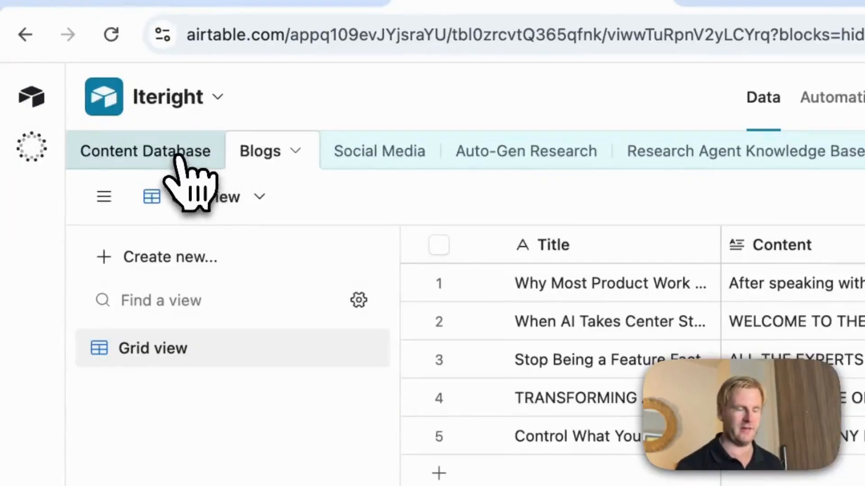
click(177, 157)
Examine the Content Database records and their fields, from Notes and the input links through to the Transformations and Social Media columns
scroll(586, 347, down, 1)
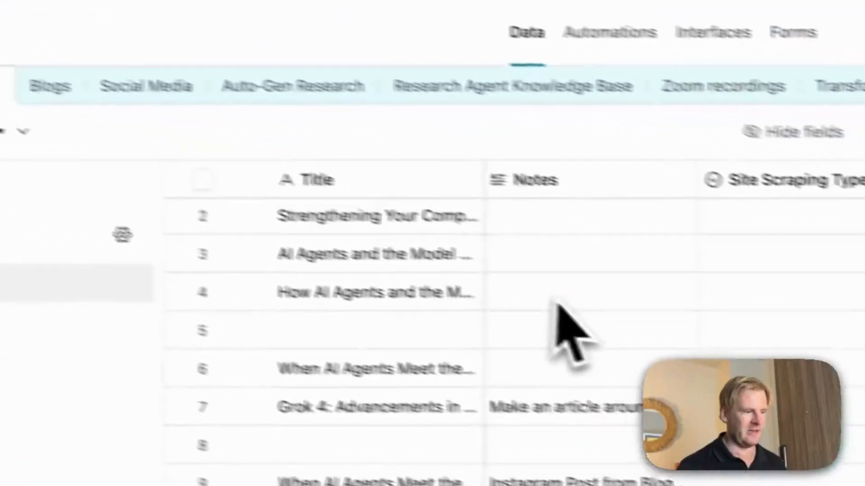
scroll(595, 347, up, 1)
scroll(347, 174, left, 1)
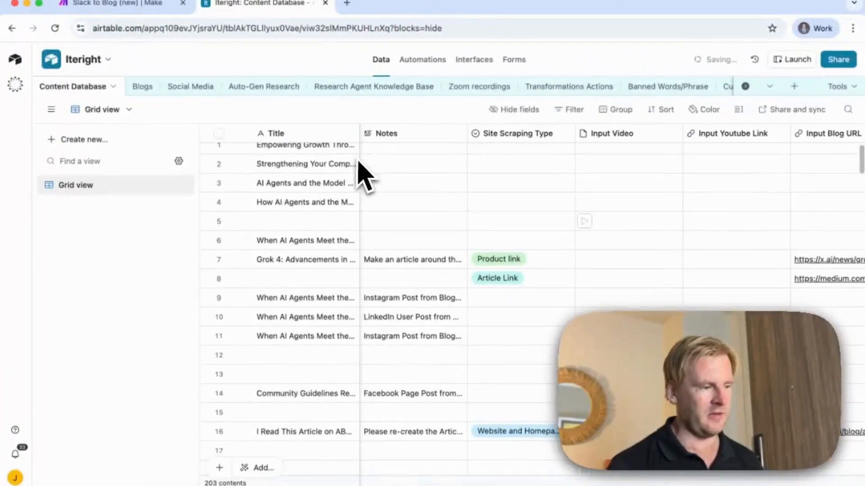
scroll(392, 219, down, 3)
scroll(400, 207, up, 3)
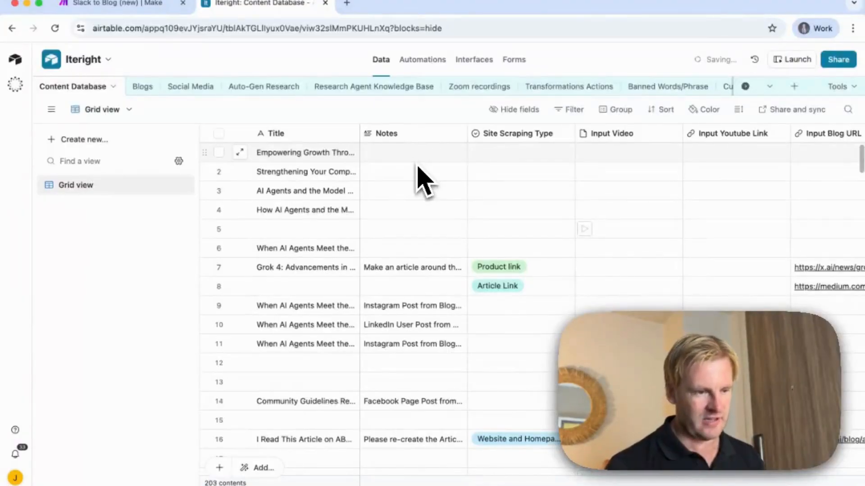
scroll(521, 203, right, 10)
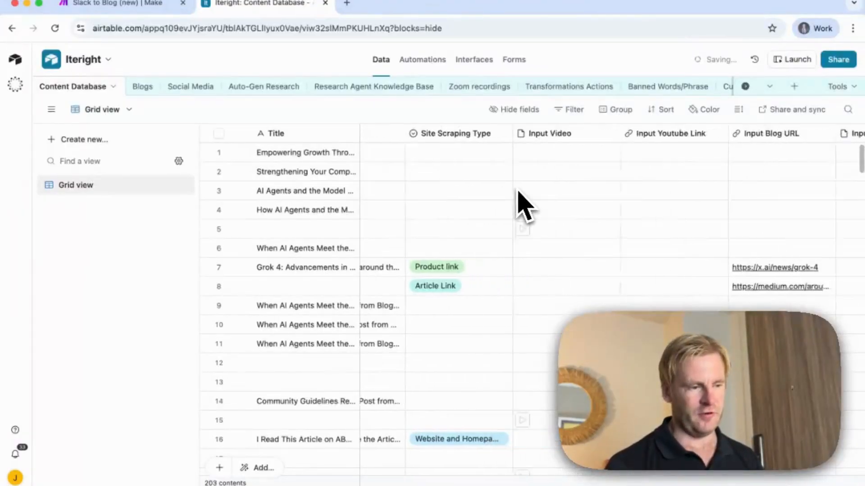
scroll(522, 205, right, 15)
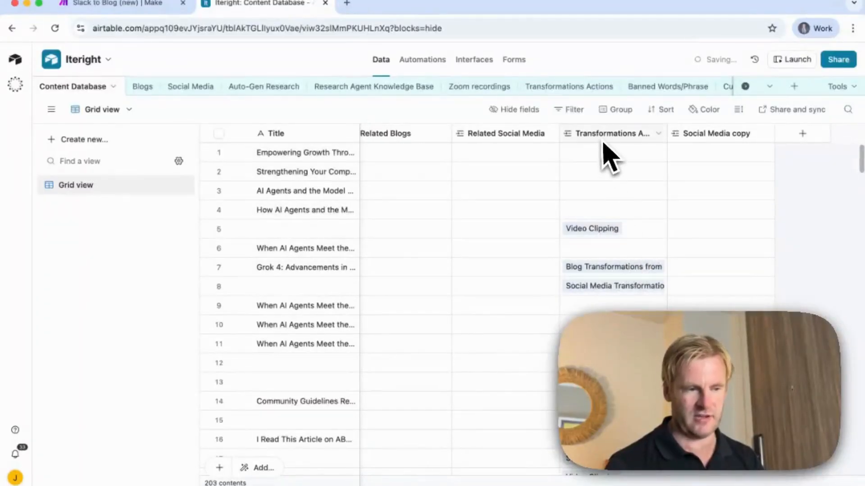
scroll(594, 298, left, 15)
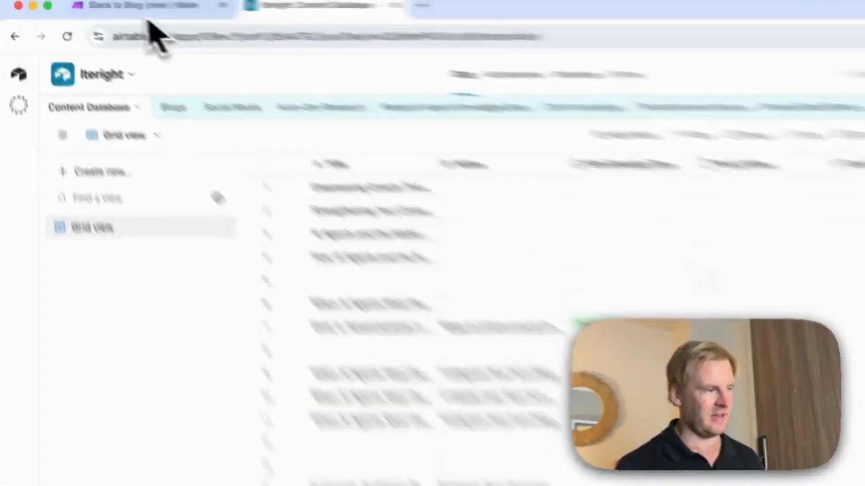
Switch back to the Make scenario, review the Input Text/Transcripts file URL mapping in the Airtable module, and close its settings
click(112, 6)
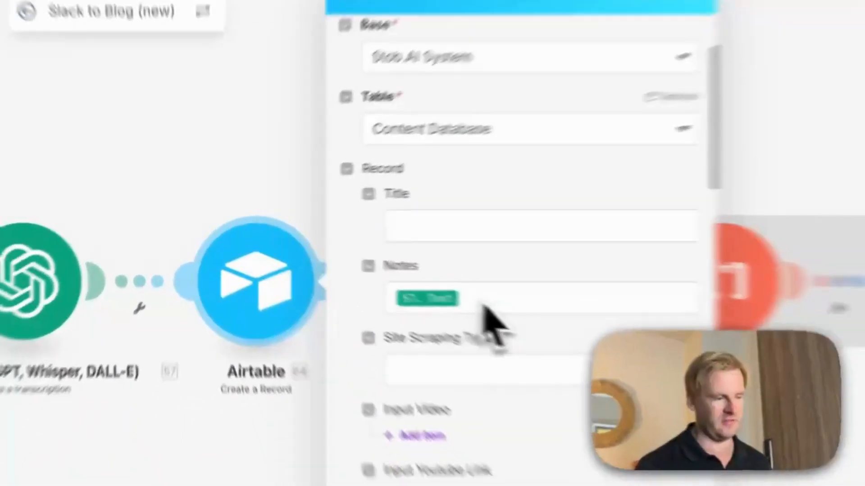
scroll(397, 295, down, 10)
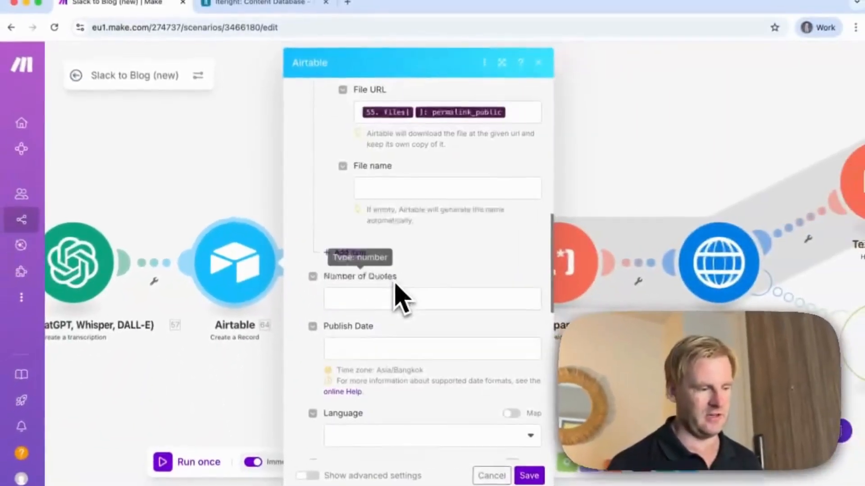
scroll(399, 297, up, 3)
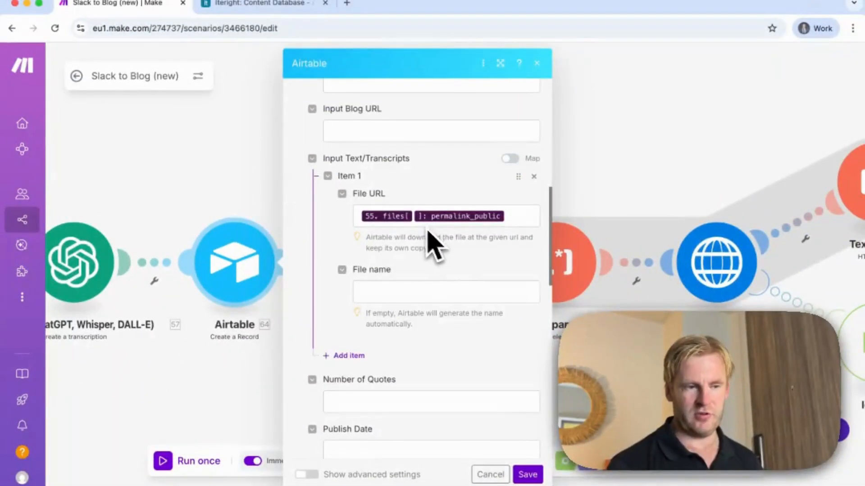
scroll(256, 192, down, 4)
click(258, 190)
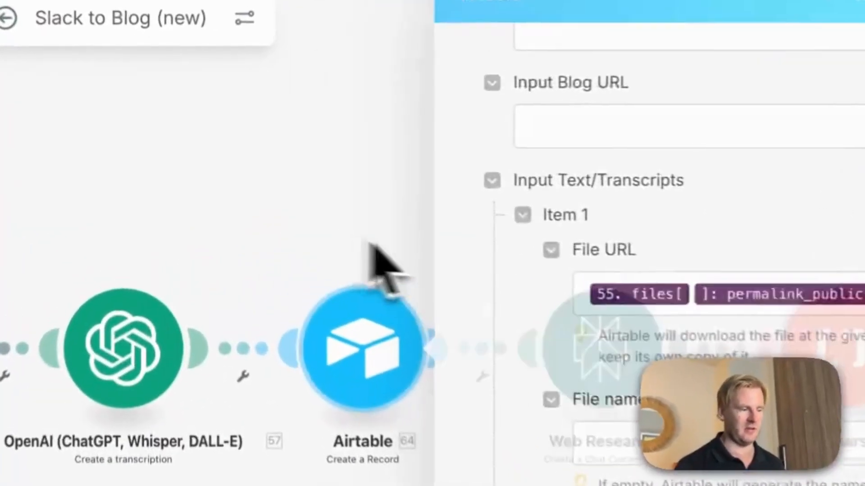
drag(258, 189, 197, 188)
scroll(221, 232, down, 1)
drag(247, 242, 411, 177)
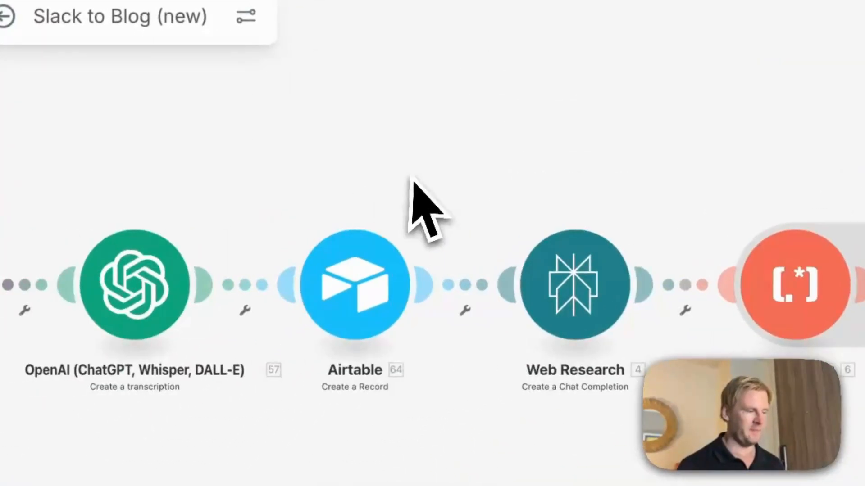
Look up Perplexity AI in the list of apps that can be added to the scenario and close the list
click(548, 279)
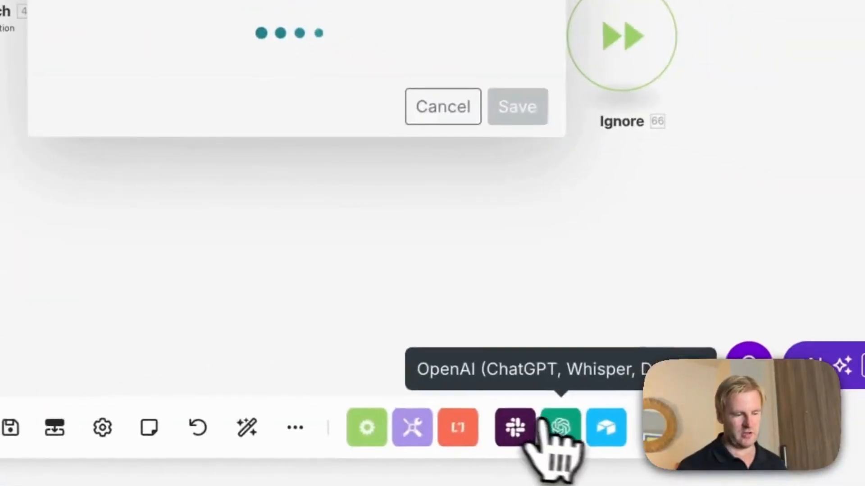
click(703, 427)
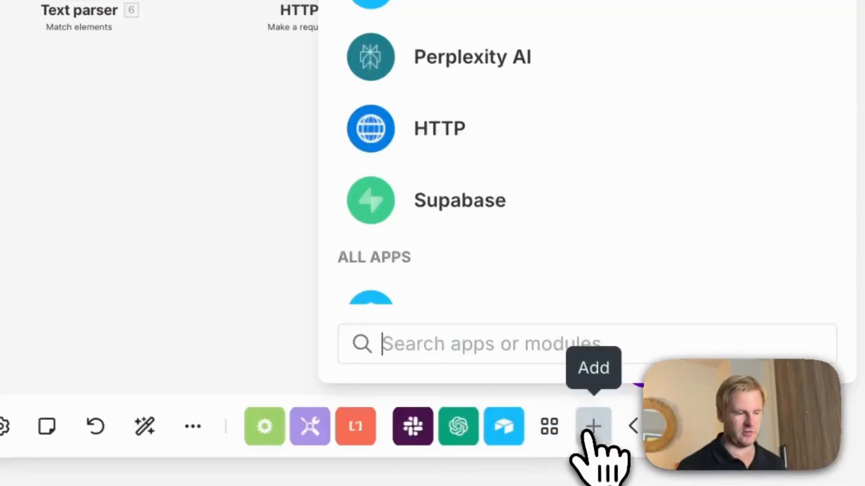
click(536, 173)
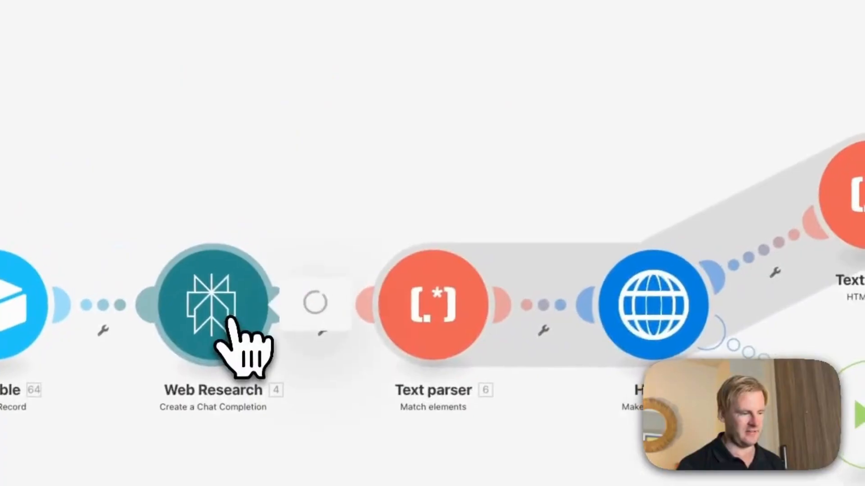
Open the Web Research module's settings, view the available Perplexity models, and leave the model choice as it is
click(421, 145)
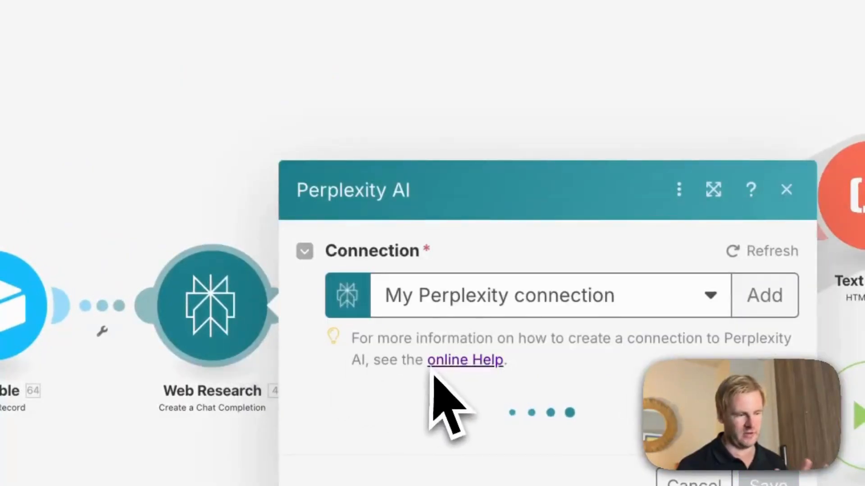
scroll(576, 401, down, 5)
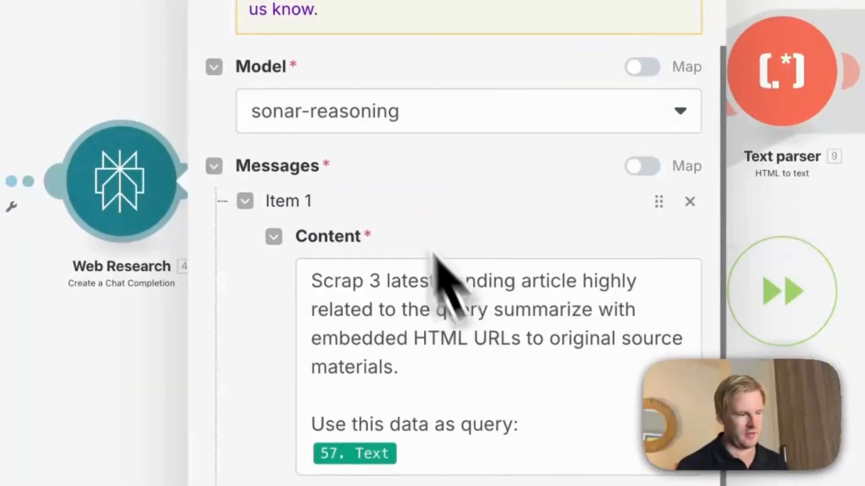
click(373, 120)
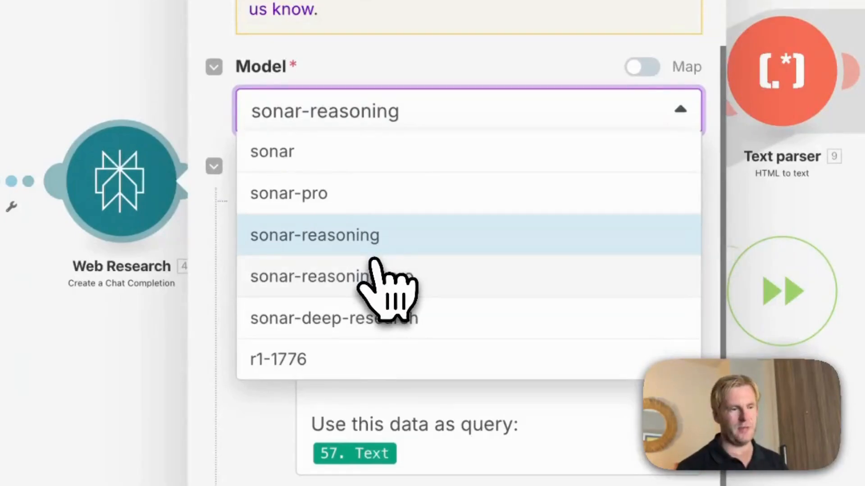
click(455, 110)
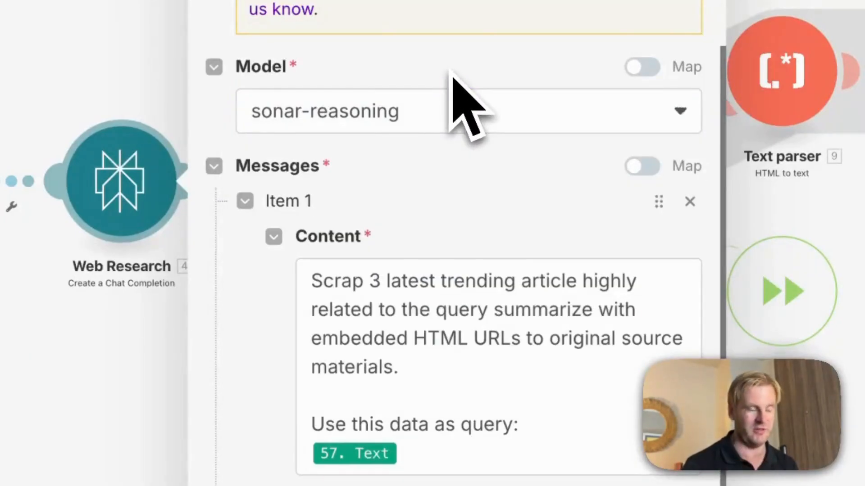
Review the Web Research message's scraping instruction and its query mapping, and close the module's settings
scroll(493, 357, down, 1)
click(512, 363)
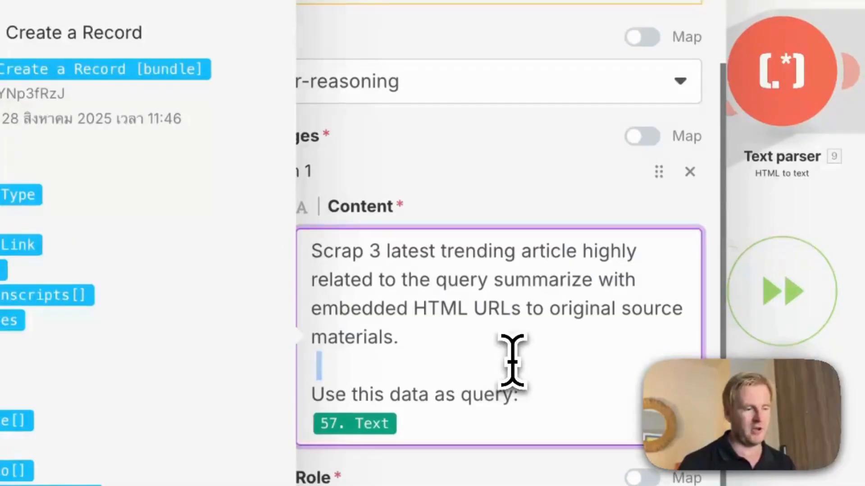
triple_click(466, 309)
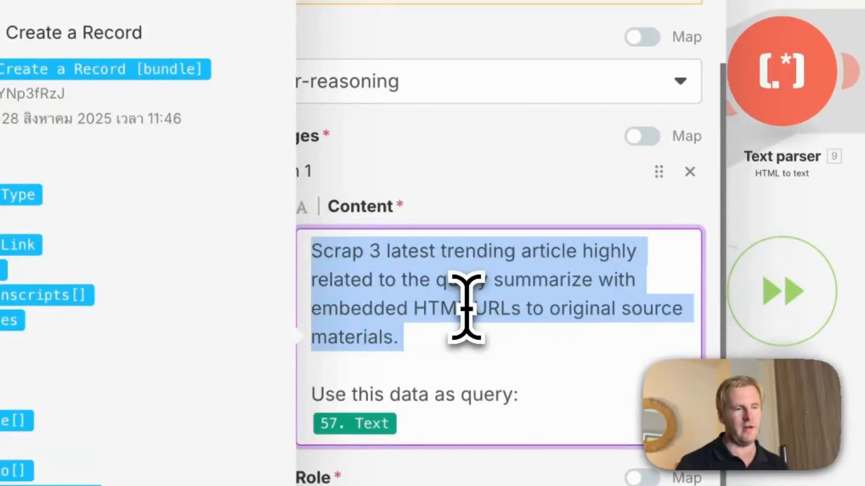
click(523, 396)
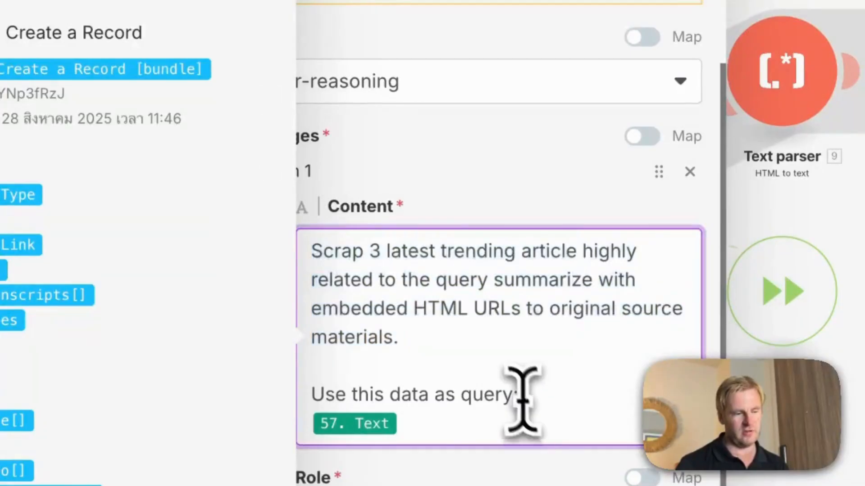
drag(495, 361, 550, 415)
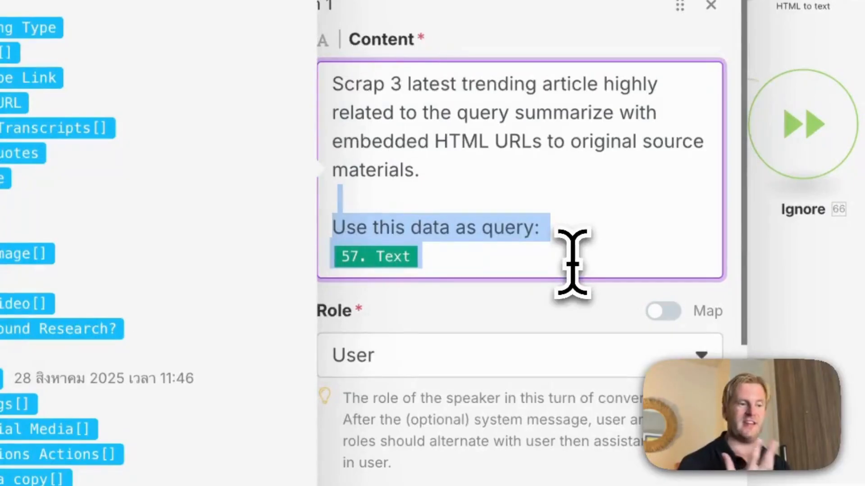
click(512, 255)
drag(511, 255, 319, 250)
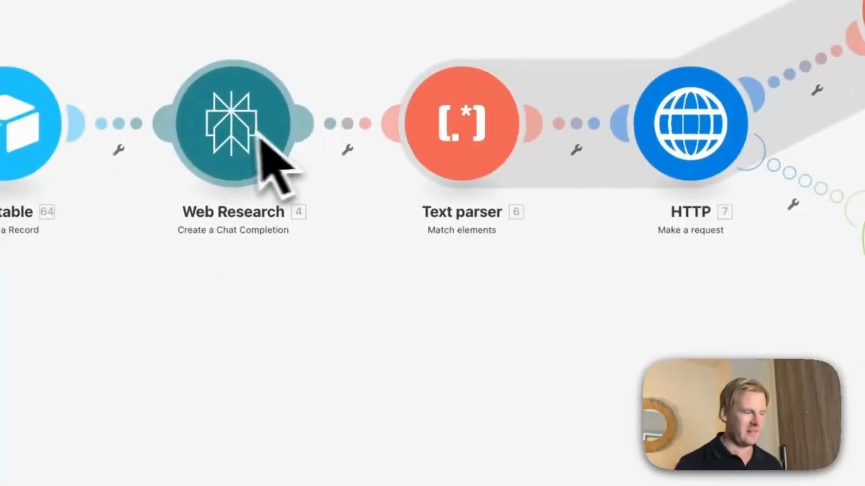
Inspect the Match elements text parser's Text mapping with the Web Research citations and Choices message outputs, and save the module
click(483, 166)
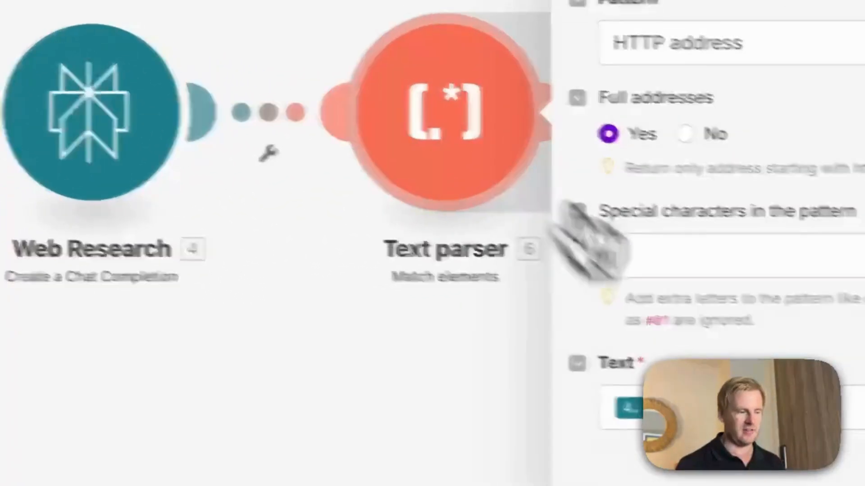
click(841, 402)
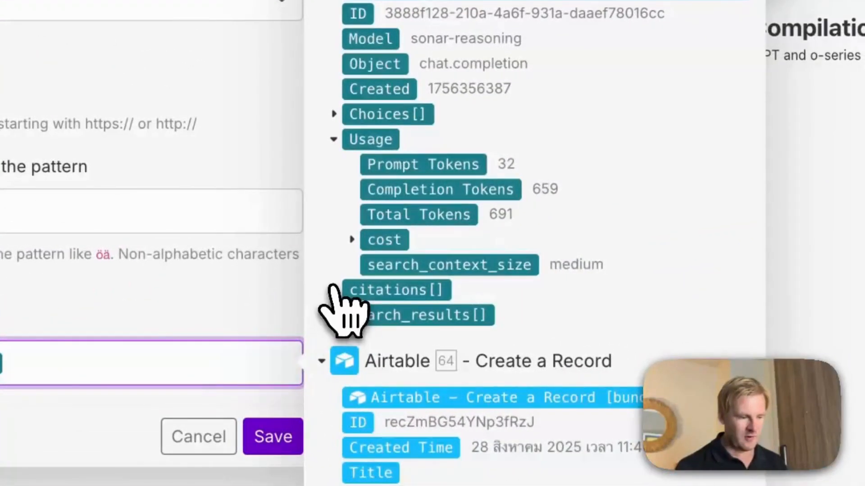
click(334, 290)
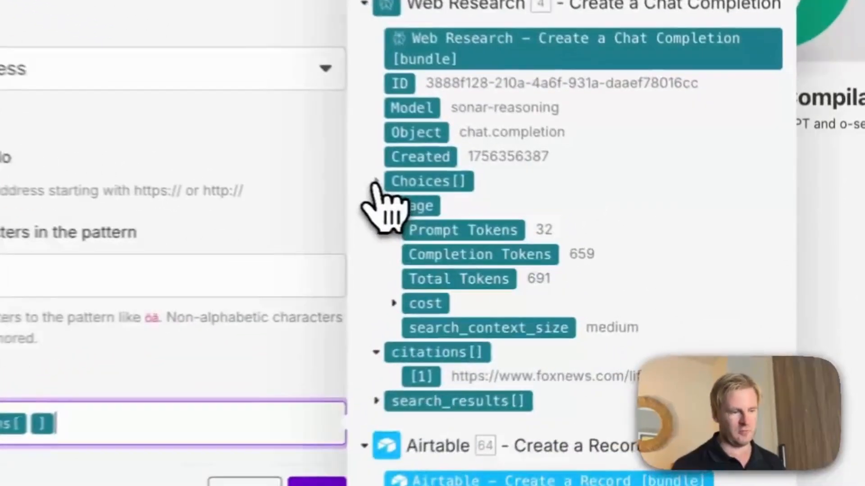
click(602, 228)
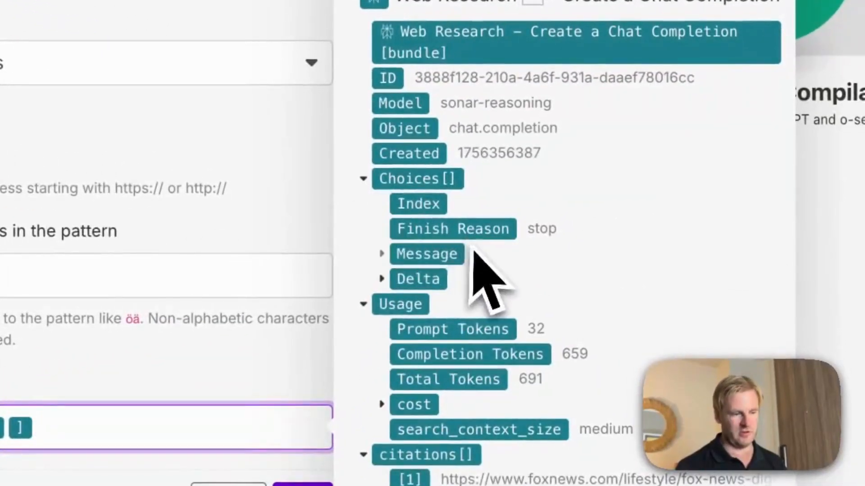
click(607, 263)
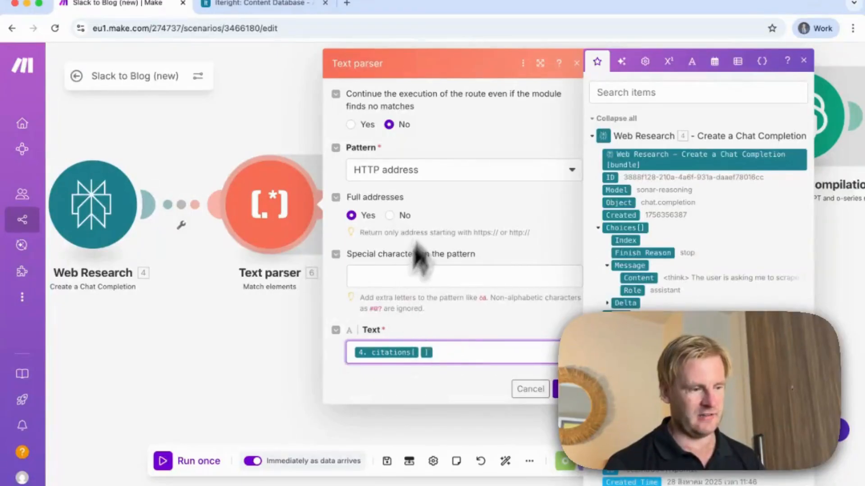
click(569, 390)
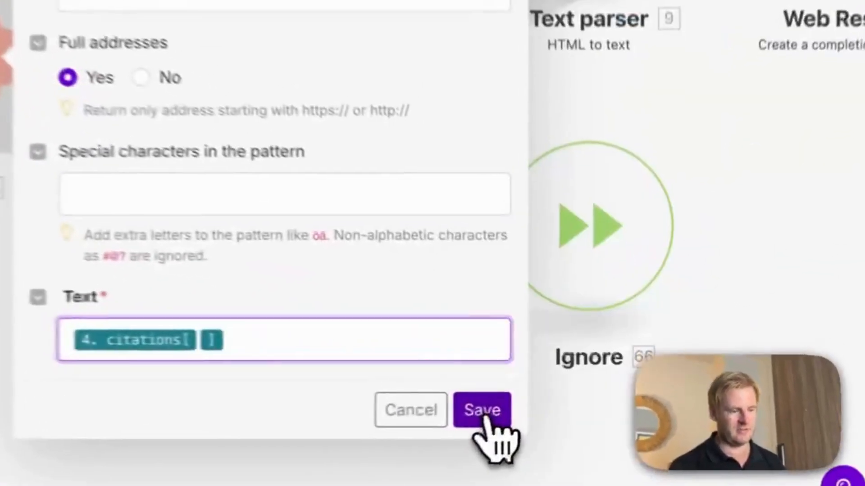
Review the HTTP module's URL mapping alongside the Web Research citations, close its settings, and reopen the Web Research module
click(463, 241)
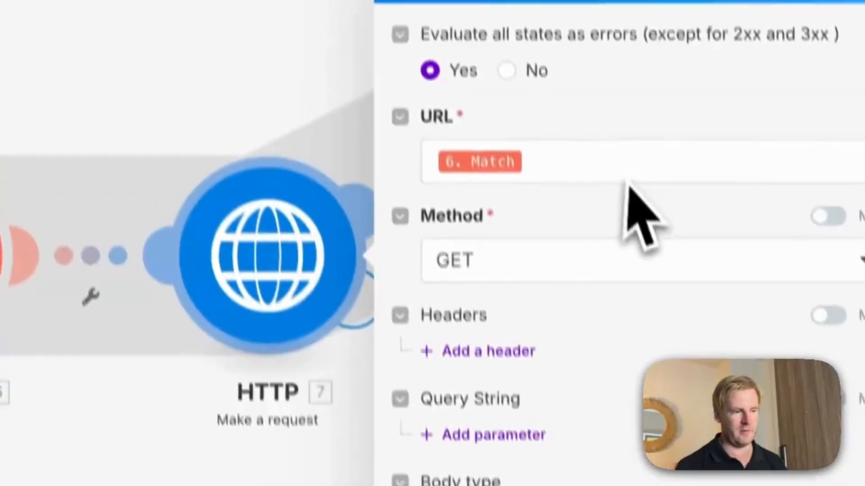
click(624, 169)
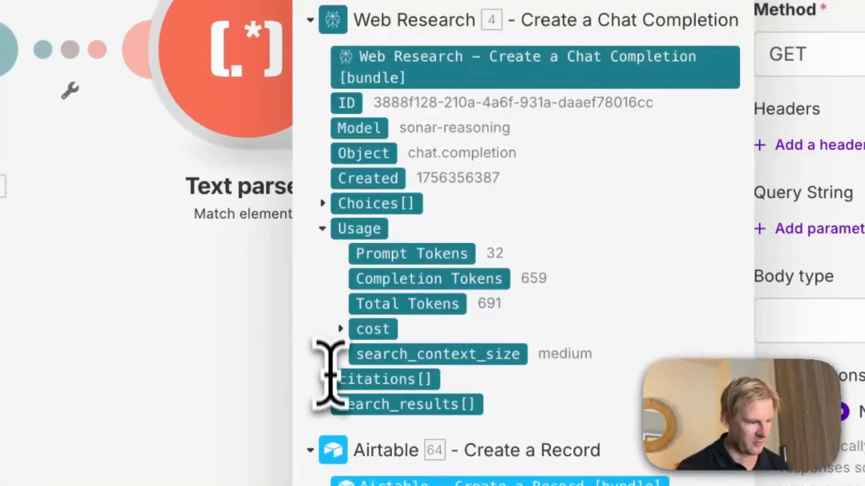
click(342, 381)
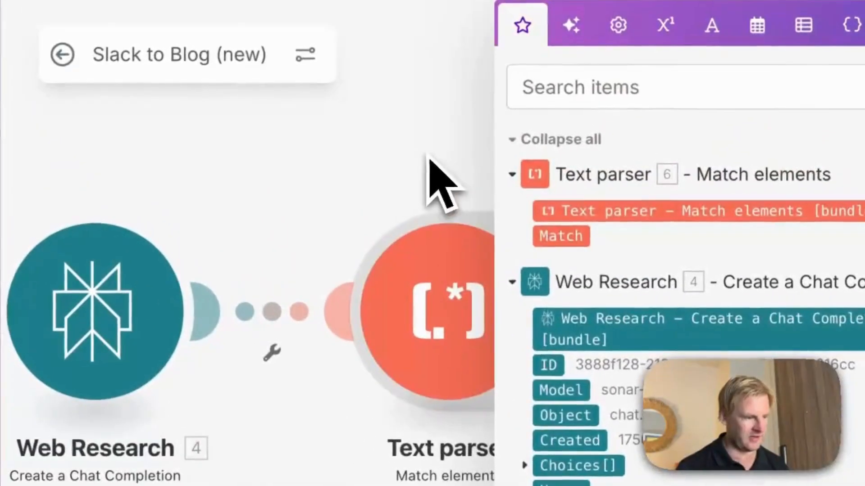
drag(428, 157, 605, 220)
click(298, 352)
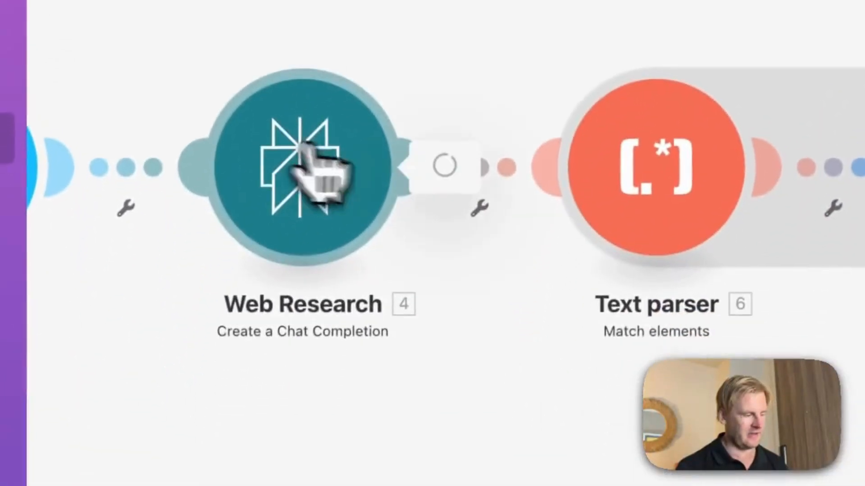
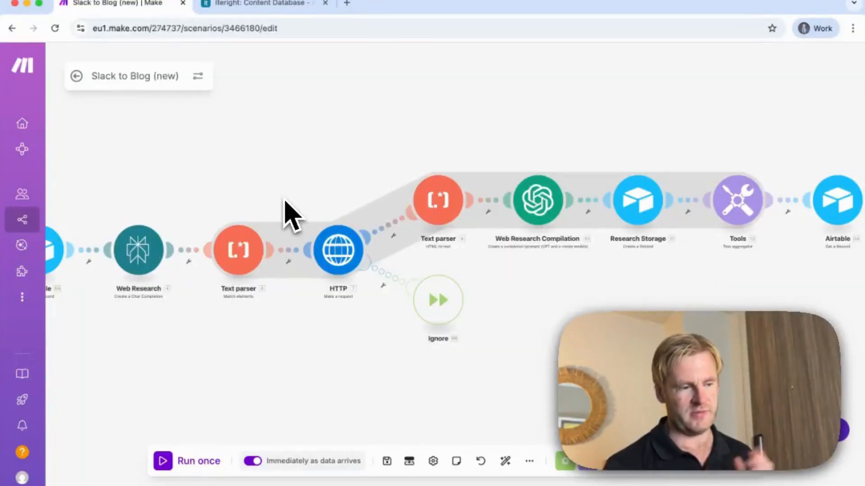
Open the HTML to text parser after the HTTP module, check its HTML field mapping, and close its settings
scroll(329, 245, up, 3)
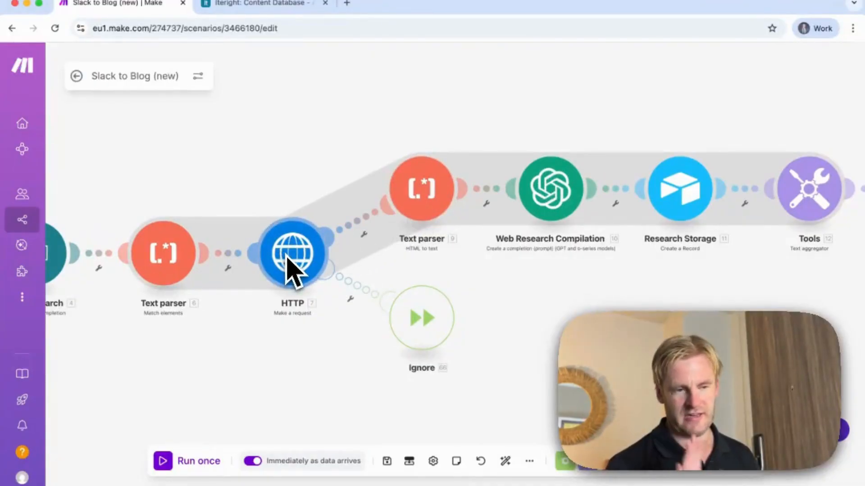
scroll(406, 208, up, 2)
click(387, 212)
click(603, 284)
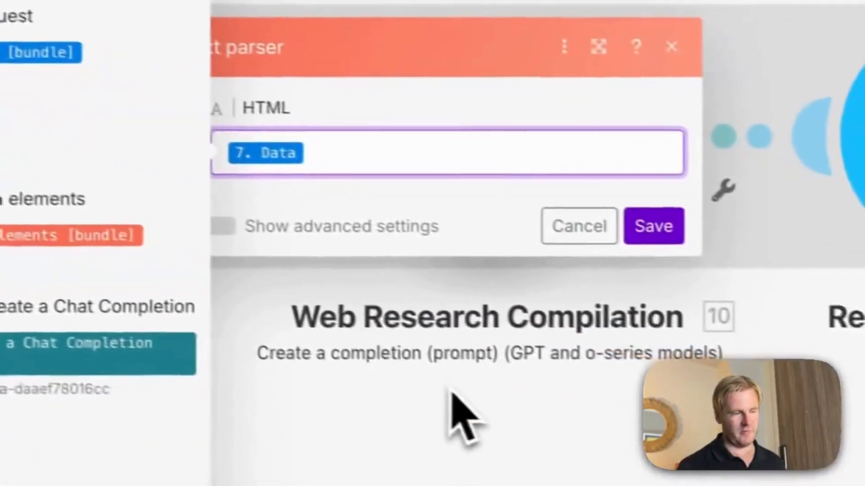
click(451, 386)
Open the Web Research Compilation module's settings and review Message 1's summarising prompt and its text mapping
click(493, 225)
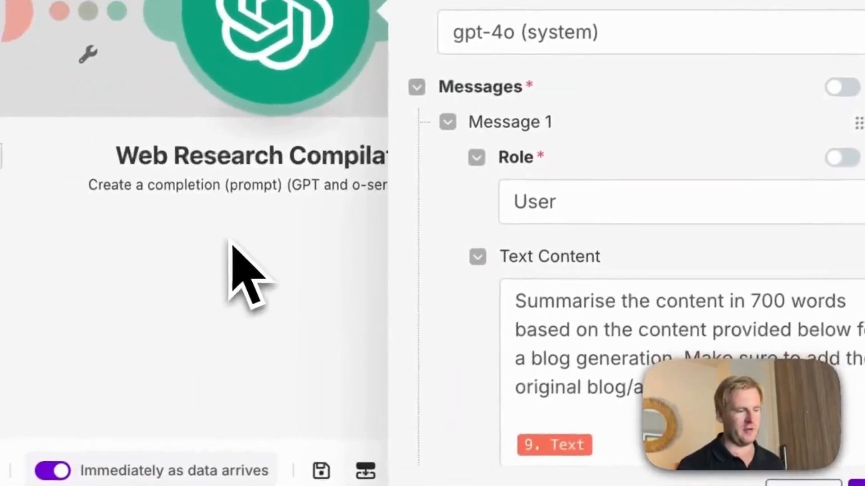
scroll(562, 260, down, 3)
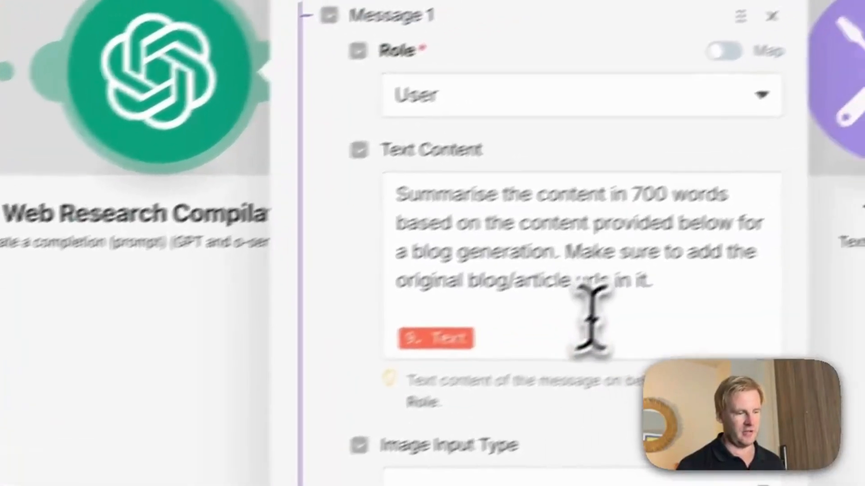
click(592, 320)
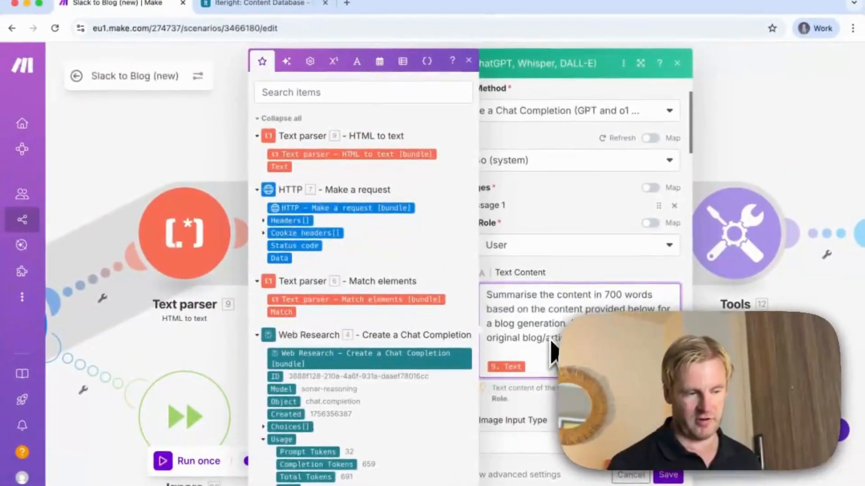
scroll(495, 232, down, 5)
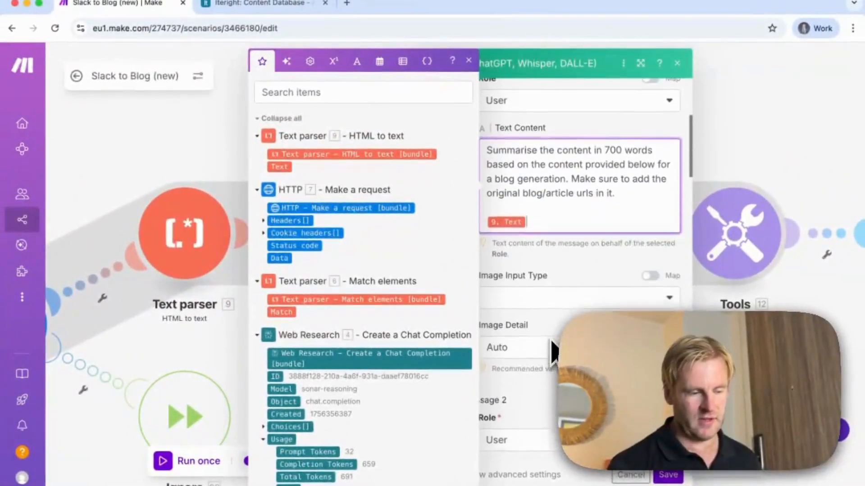
Review Message 2's JSON response format with its title and summary keys, and close the Web Research Compilation settings
scroll(553, 351, down, 2)
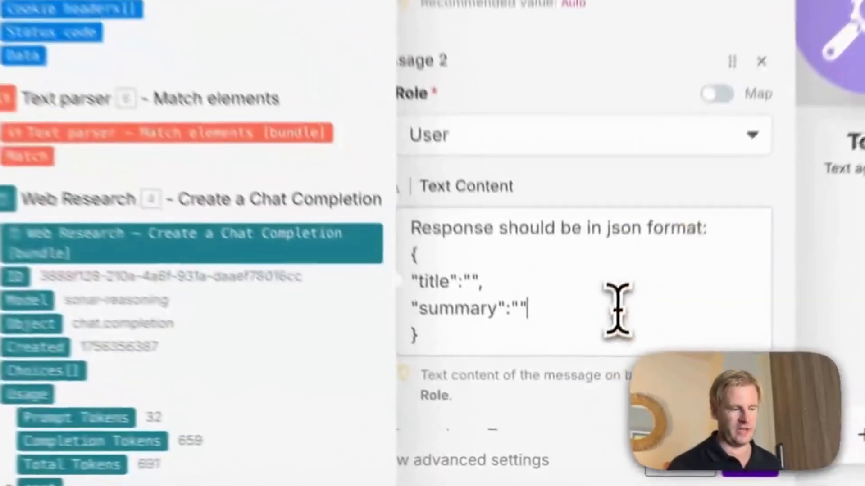
drag(565, 394, 436, 358)
click(463, 298)
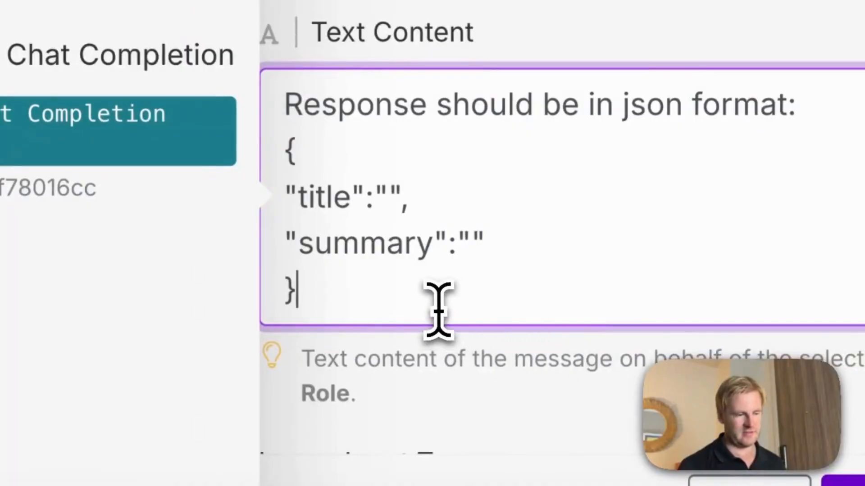
key(ctrl+a)
double_click(322, 197)
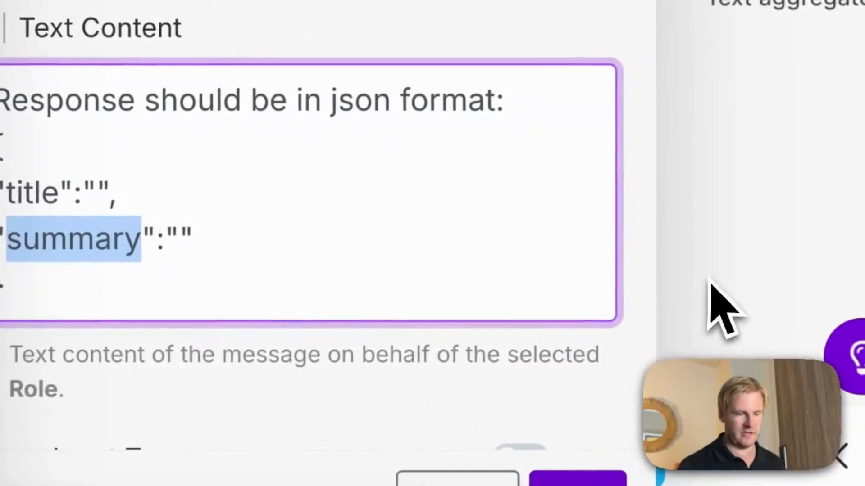
click(708, 281)
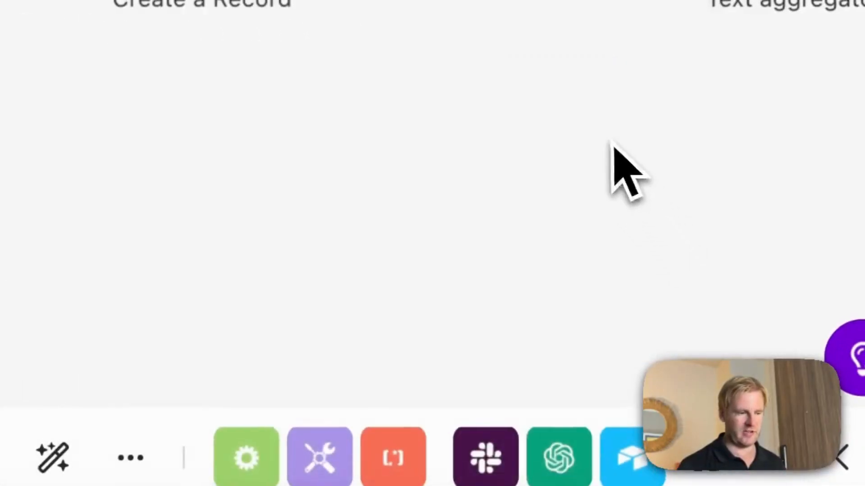
Open the Research Storage Airtable module's settings and review the Blog Title, Blog Summary and URL field mappings
drag(613, 142, 503, 310)
scroll(505, 311, down, 3)
click(289, 103)
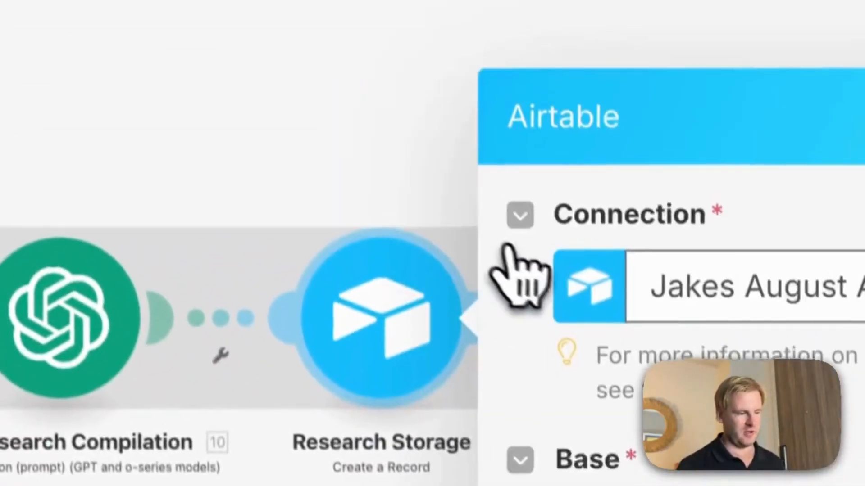
scroll(536, 274, down, 5)
click(621, 115)
click(647, 260)
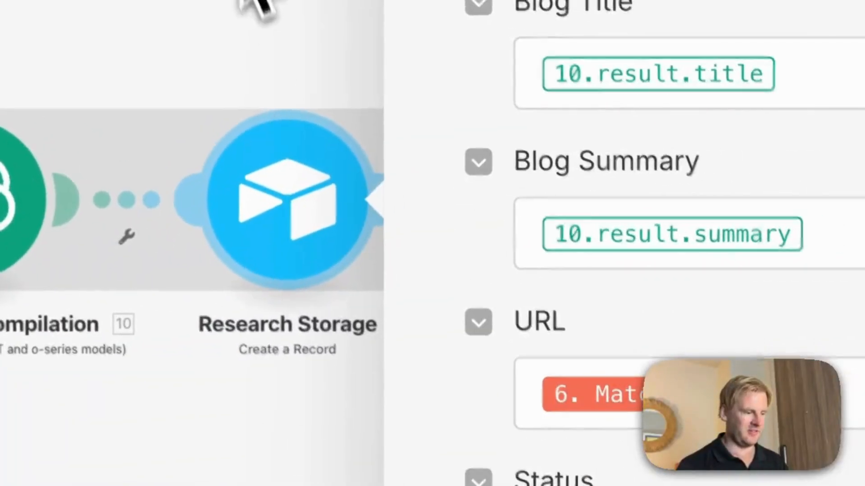
Close the Research Storage settings, switch to the Airtable base and browse the Auto-Gen Research table down to its newest records
click(374, 193)
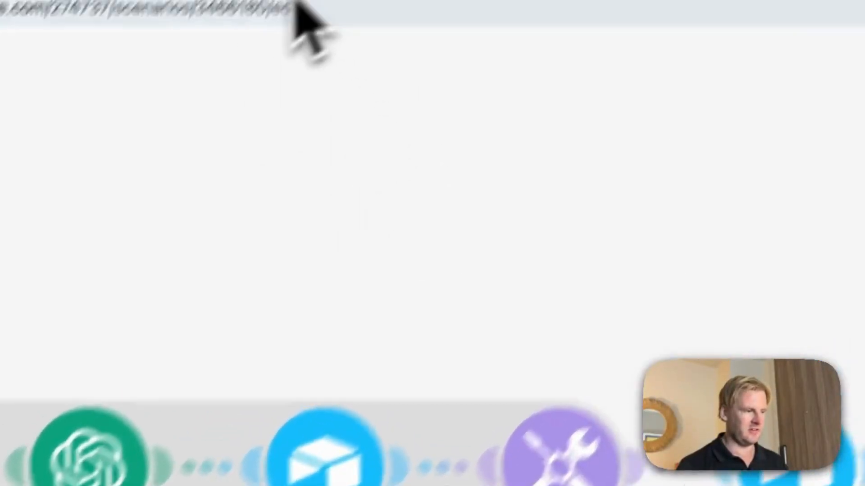
click(248, 33)
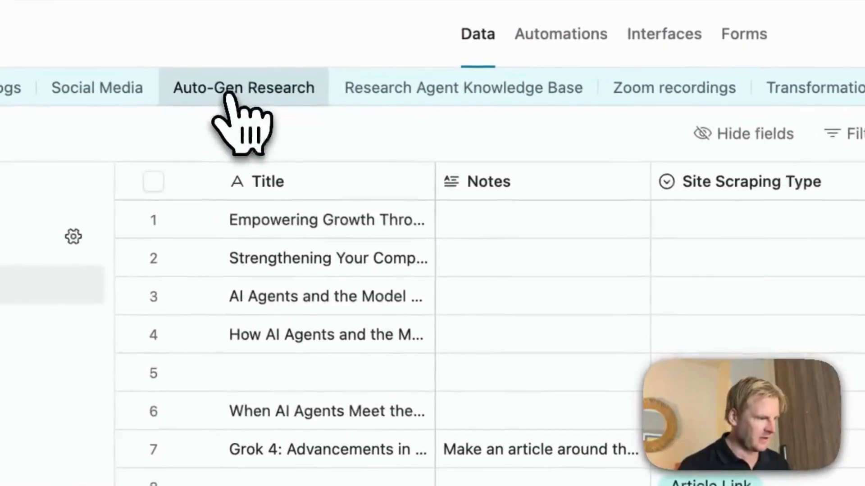
click(153, 186)
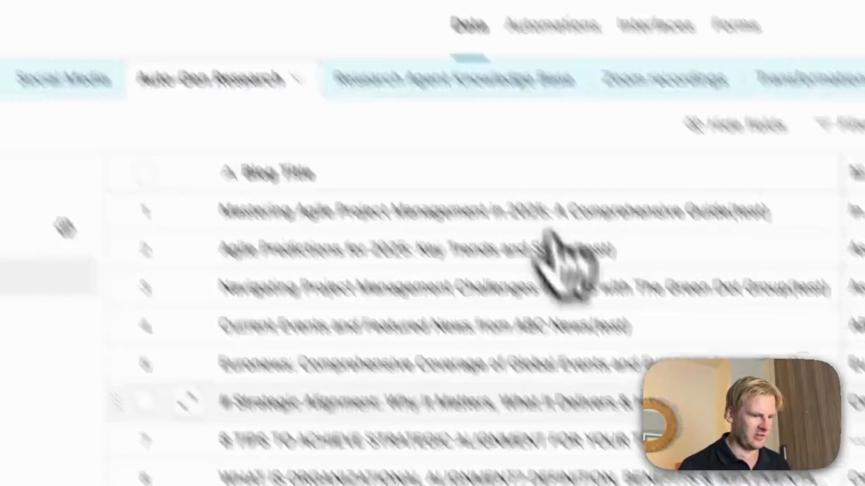
scroll(563, 248, down, 20)
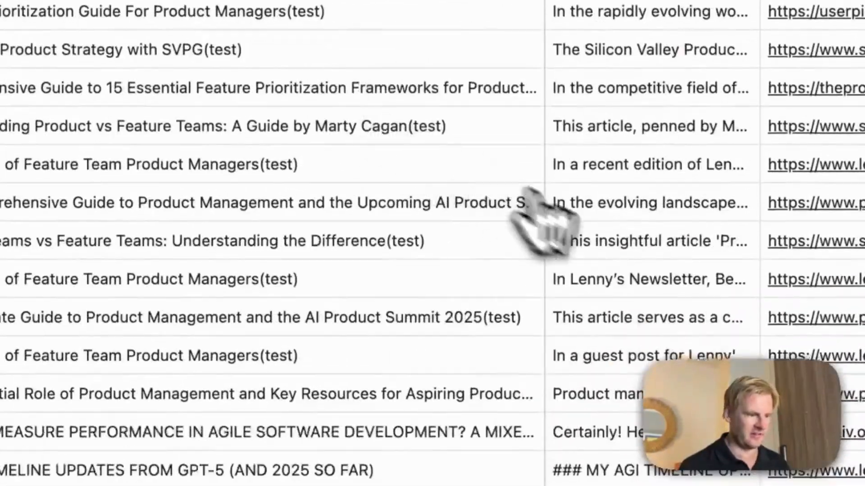
scroll(568, 212, down, 10)
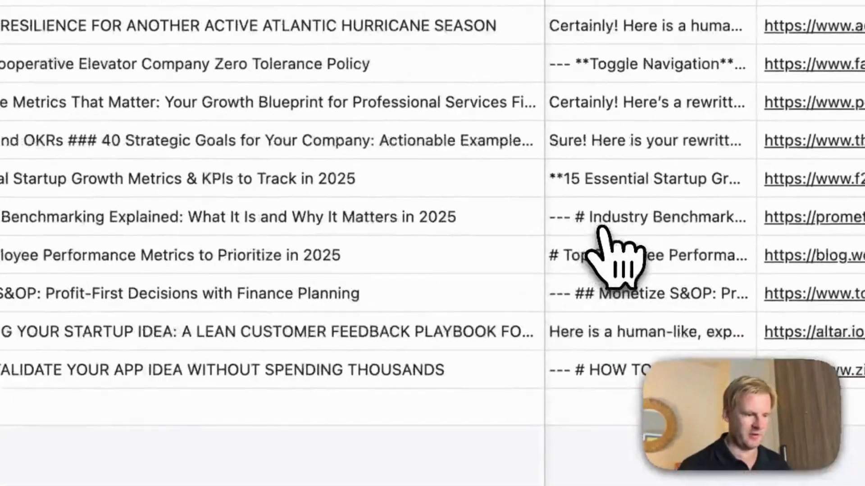
Expand the last Auto-Gen Research record from its blog summary and read through the stored summary
click(640, 377)
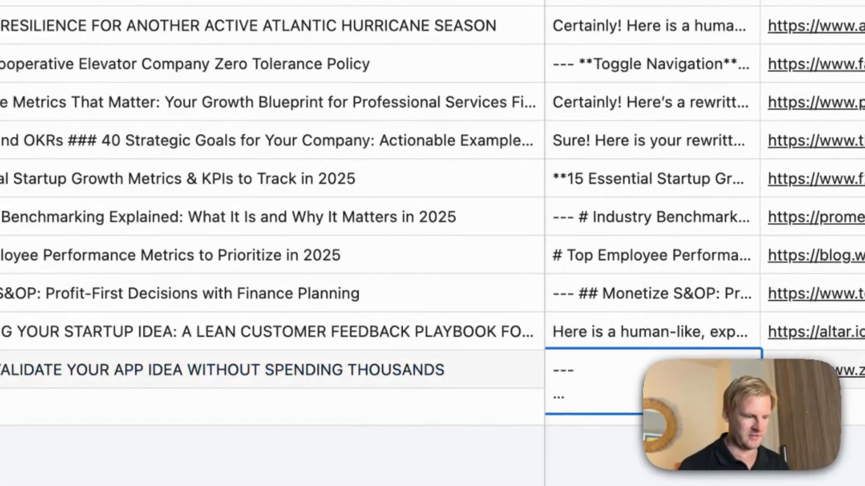
key(space)
scroll(246, 152, down, 10)
scroll(247, 152, down, 10)
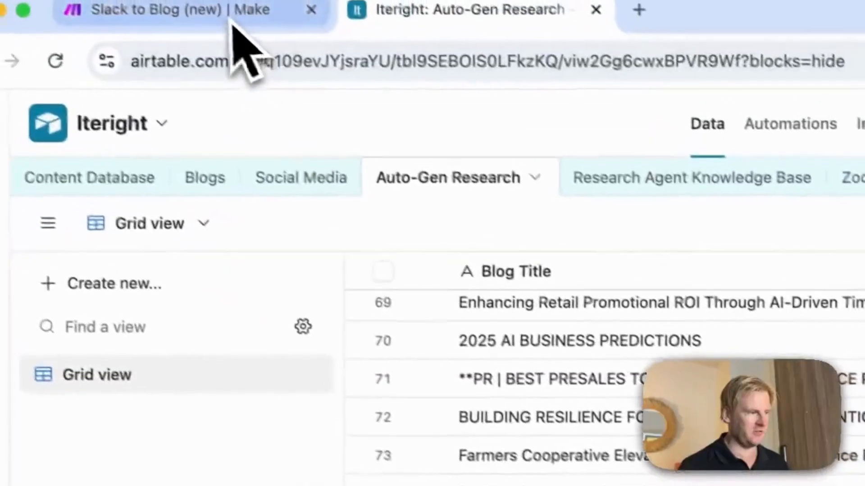
Return to the Make scenario, review the text aggregator's Source URL, Title and Summary mappings, and close its settings
click(237, 13)
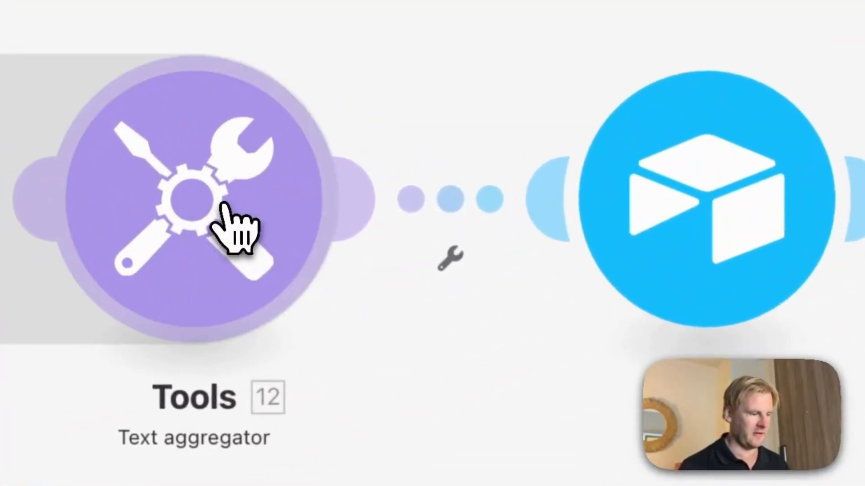
click(224, 207)
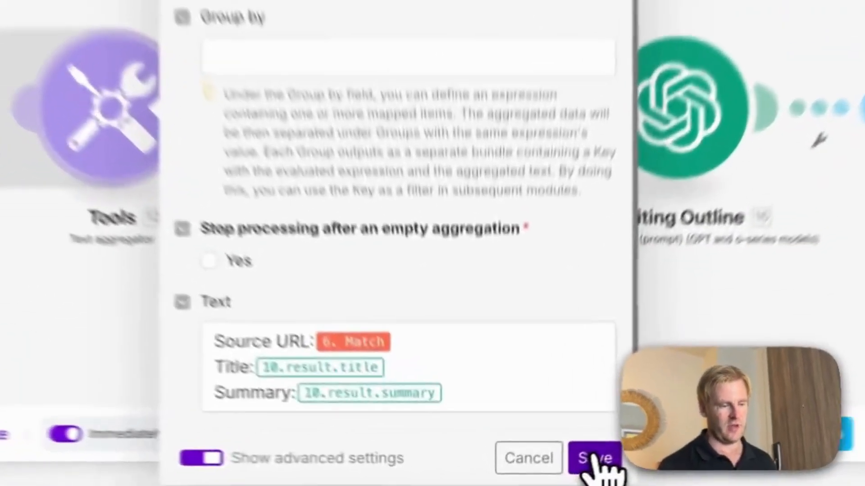
click(550, 475)
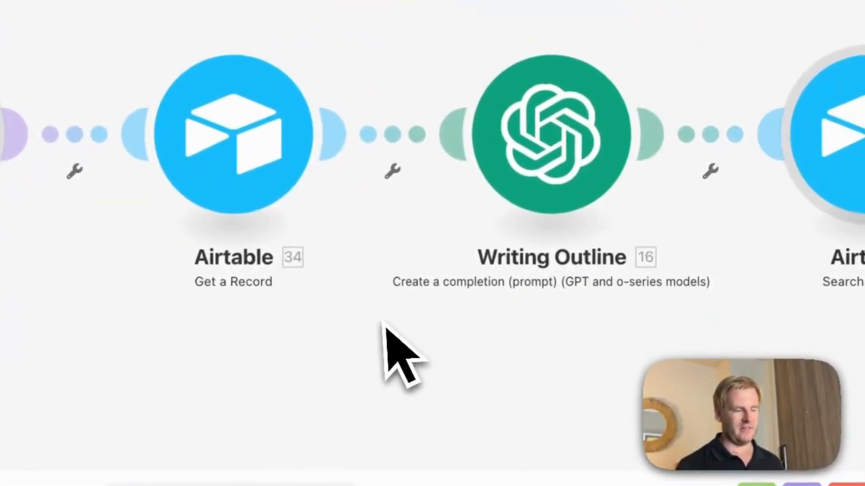
Open the Airtable Get a Record module, look up its Customized Platforms Prompts record using Platform as the display field, and save the module
click(215, 194)
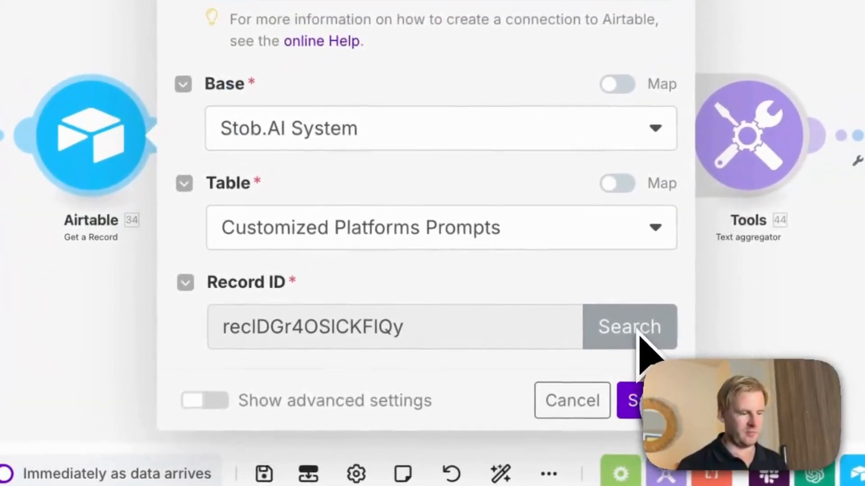
click(630, 326)
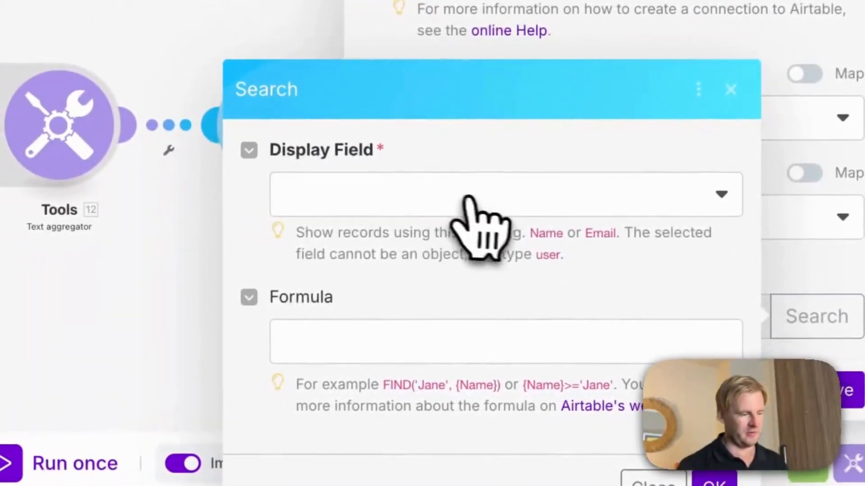
click(476, 199)
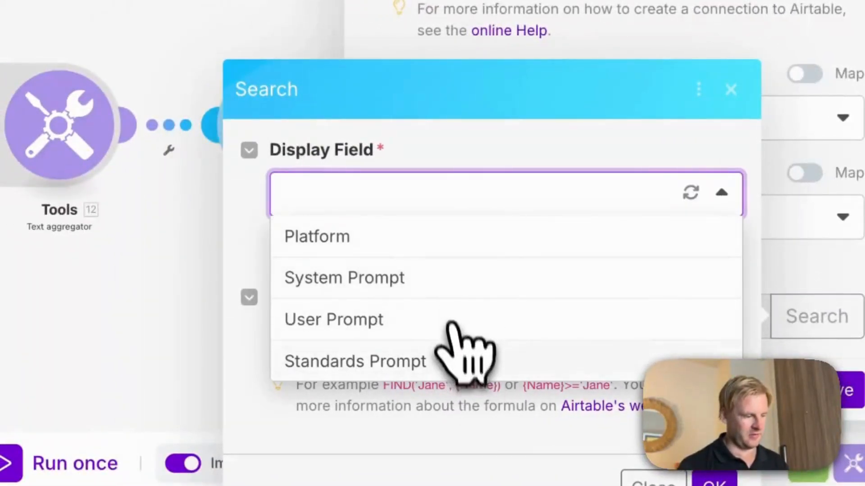
click(436, 248)
click(714, 481)
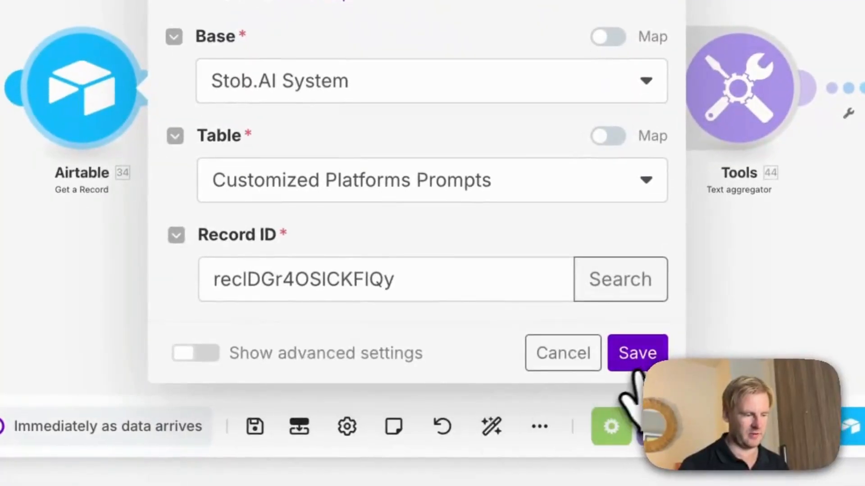
click(636, 353)
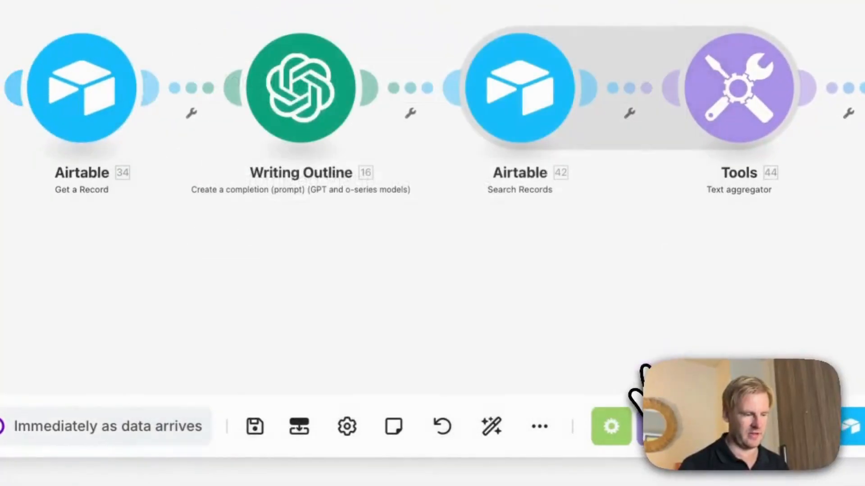
Open the Writing Outline module's settings and review its model, token limit and the System Prompt mapping in Message 1
scroll(560, 139, right, 5)
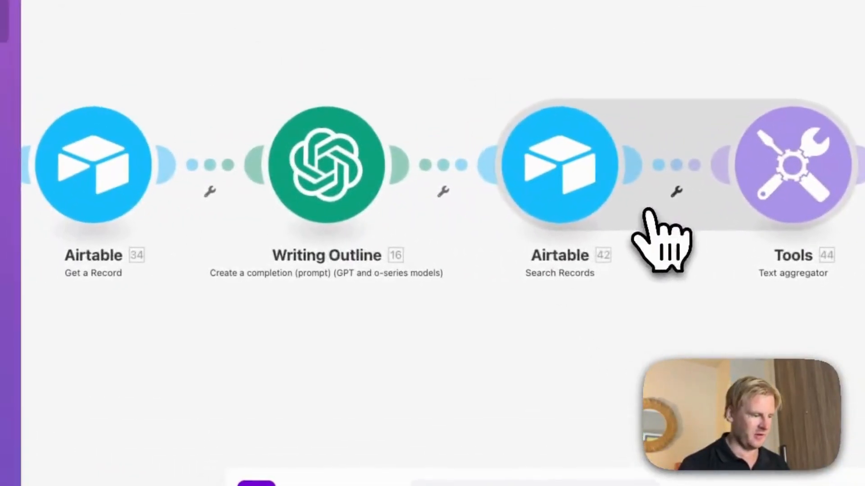
click(342, 217)
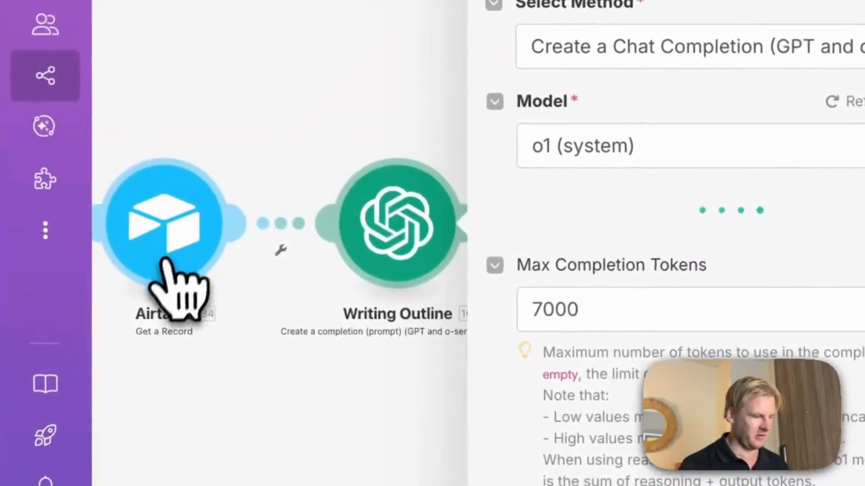
scroll(828, 226, down, 15)
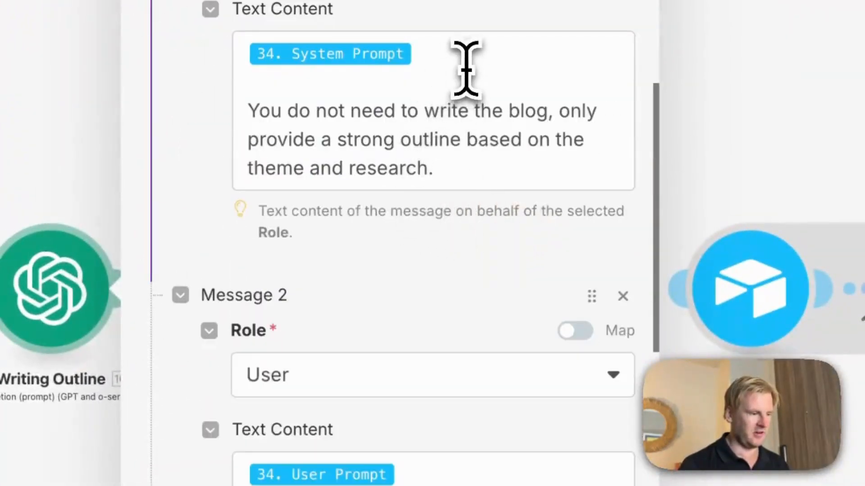
scroll(483, 352, down, 2)
Switch to the Airtable base and open the Customized Platforms Prompts table to review the prompts for each platform
click(502, 361)
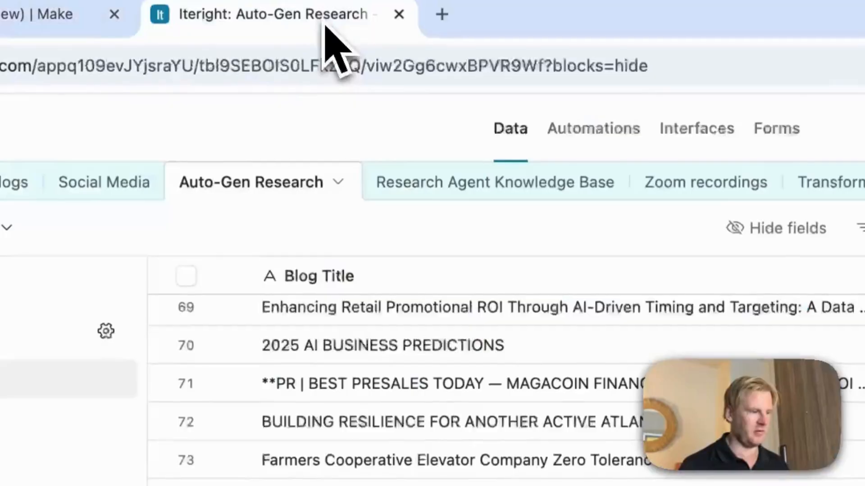
scroll(788, 183, right, 10)
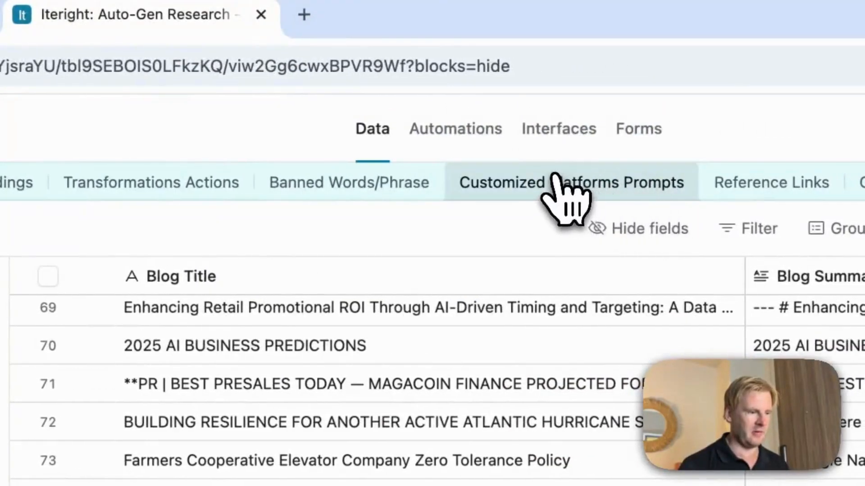
click(556, 180)
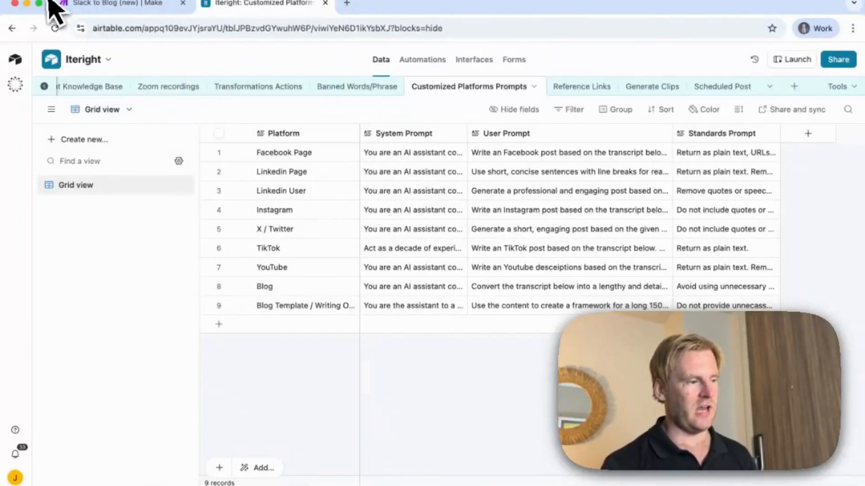
Go back to the Make scenario and check the System Prompt mapping in the Writing Outline module's Message 1
click(97, 4)
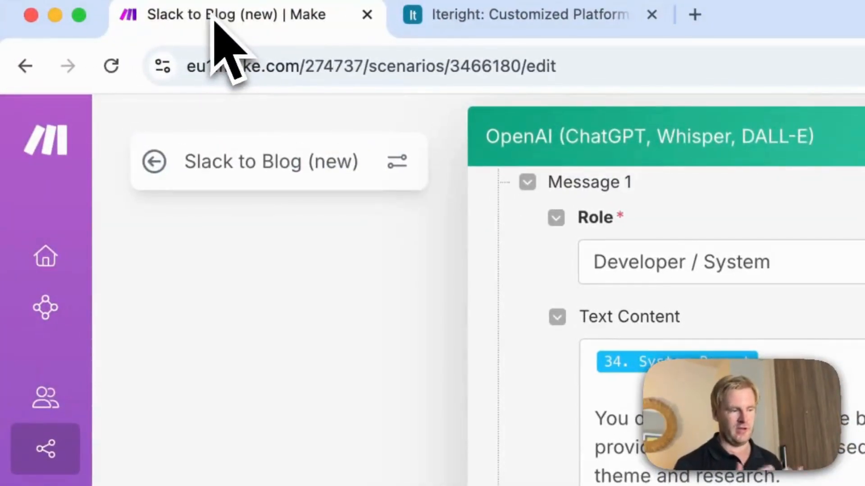
scroll(416, 411, down, 2)
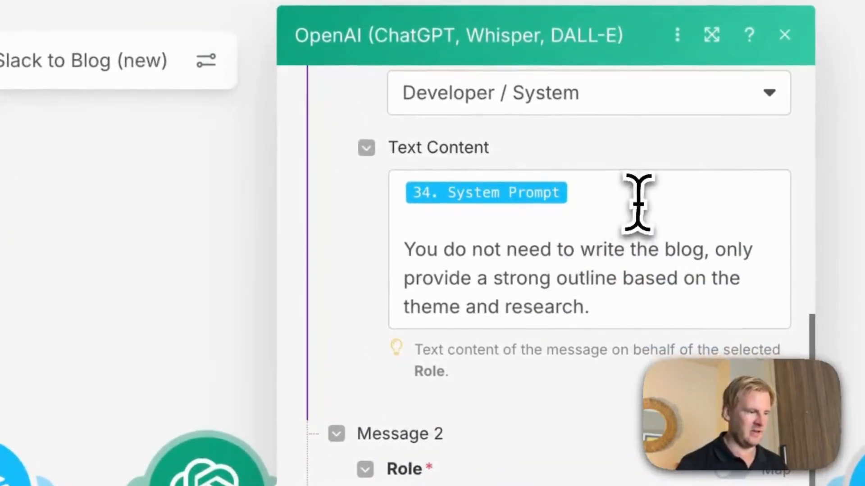
click(638, 205)
In Airtable, expand the Blog Template / Writing Outline record and read its System Prompt
click(336, 5)
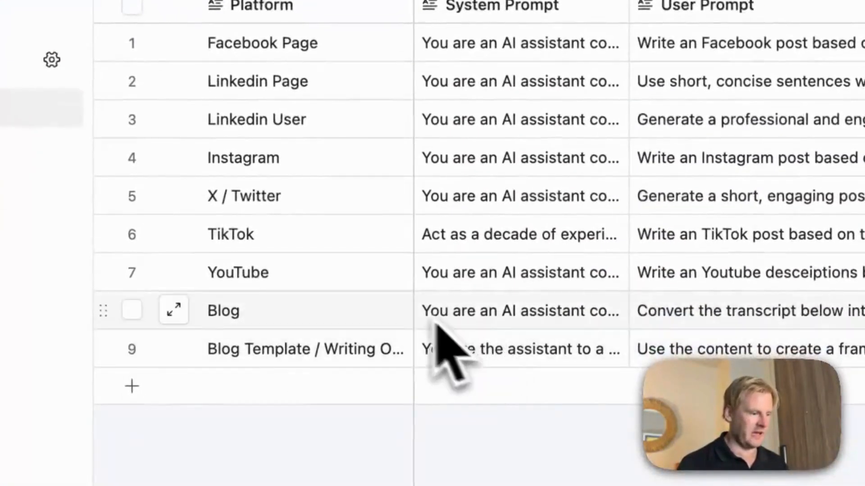
click(478, 349)
key(space)
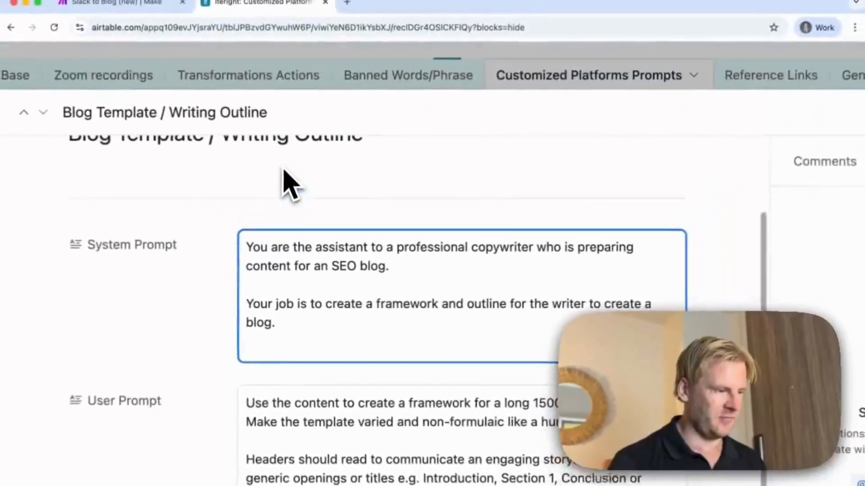
scroll(282, 149, down, 3)
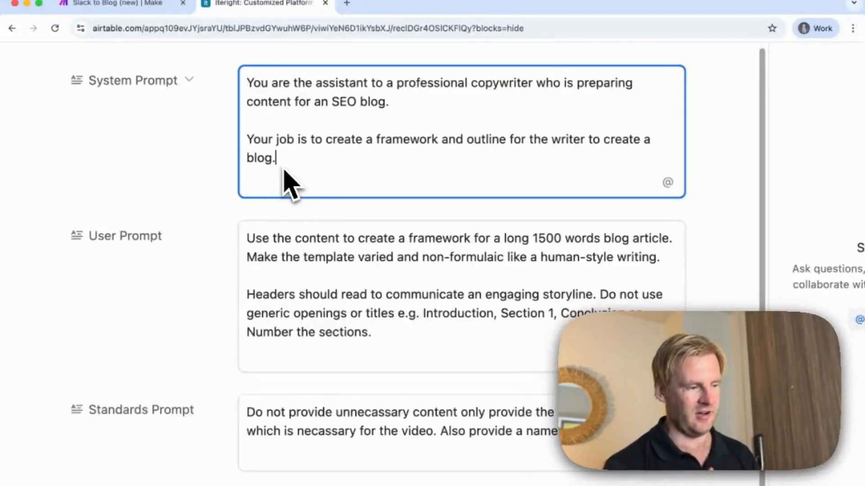
scroll(351, 184, down, 2)
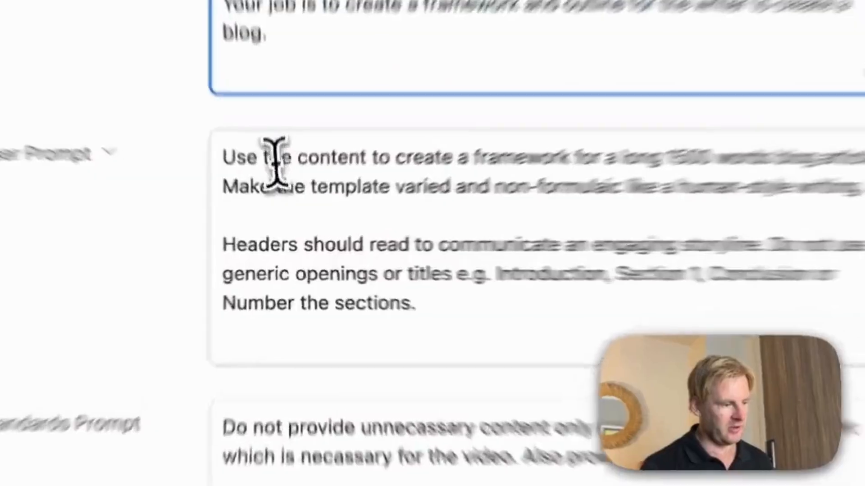
Review the record's User Prompt, highlight its paragraph about engaging headers, and close the expanded record
triple_click(277, 193)
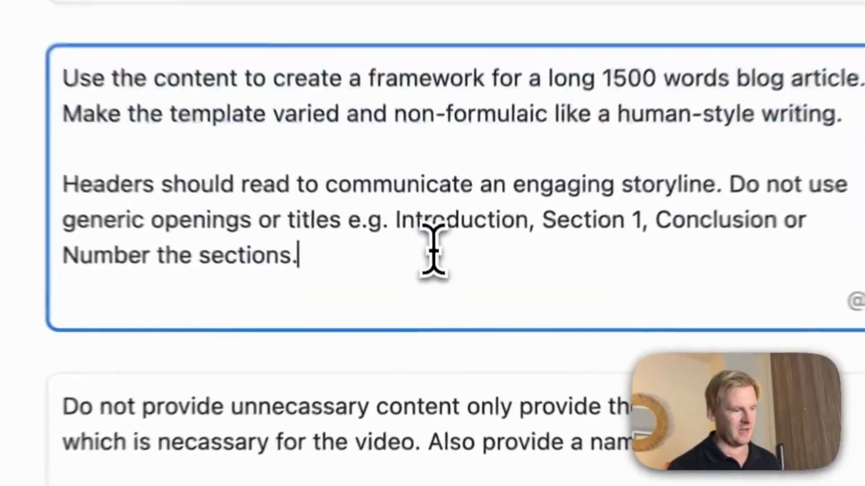
triple_click(445, 285)
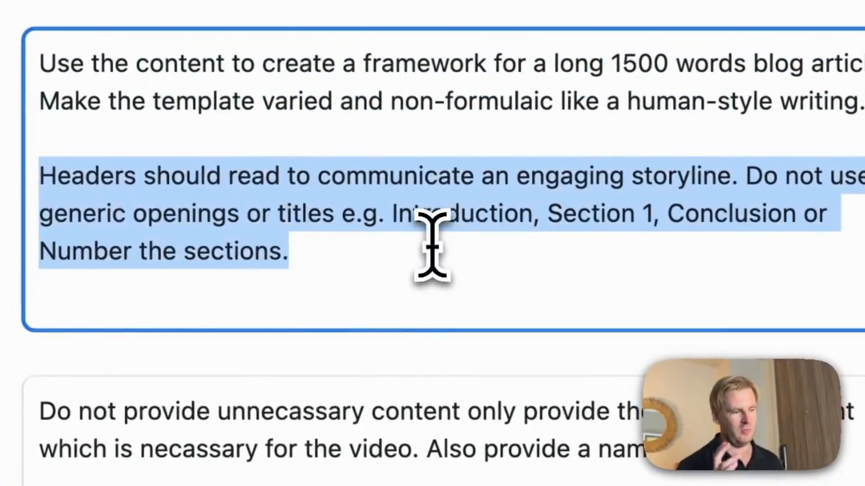
scroll(432, 245, down, 2)
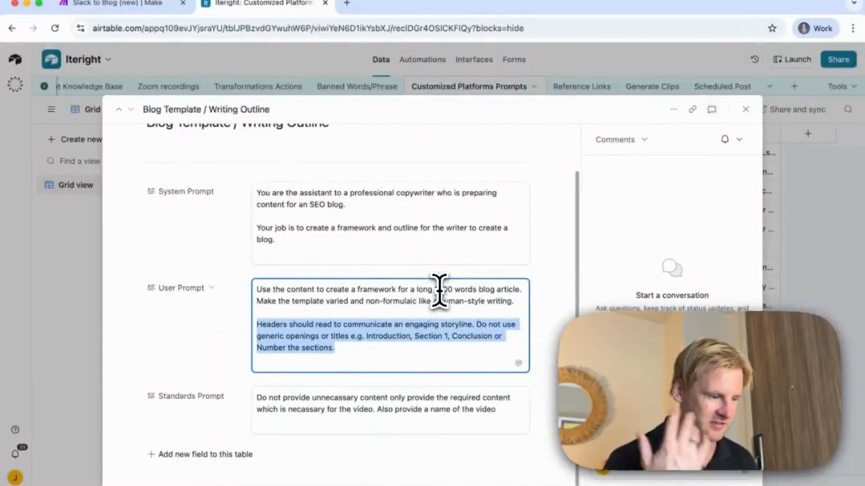
click(59, 252)
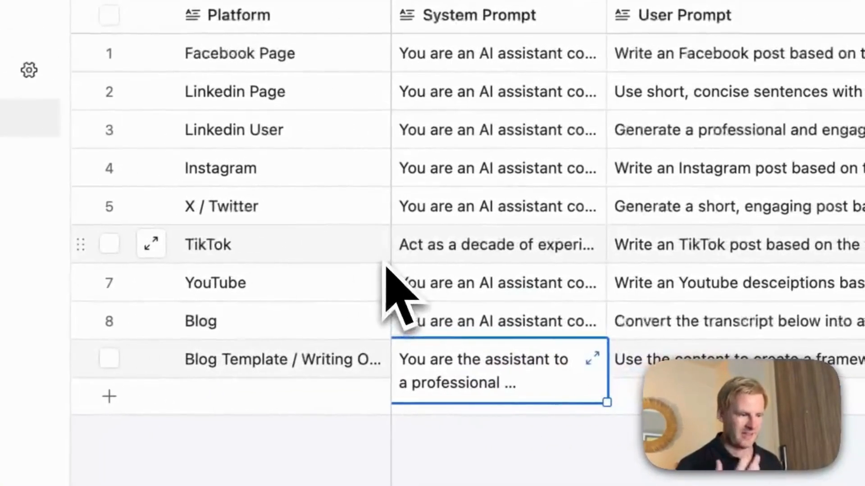
click(748, 418)
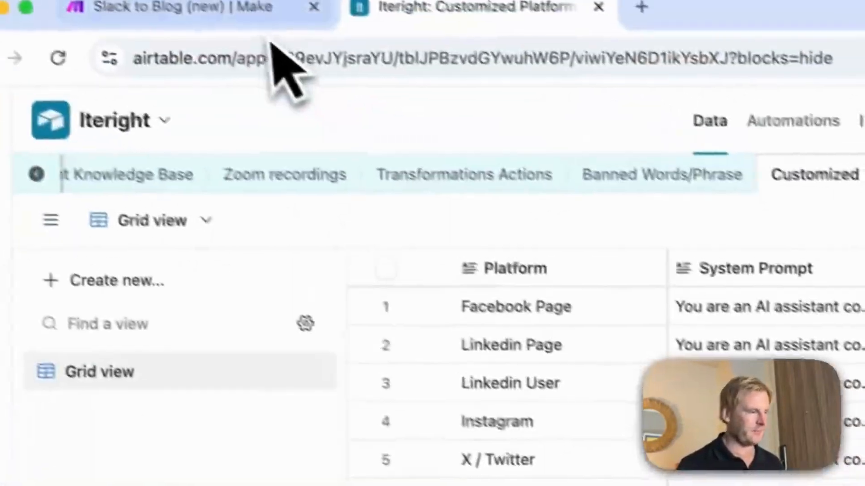
Return to the Make scenario and review the User Prompt, article theme and research mappings in the Writing Outline module's Message 2
click(259, 8)
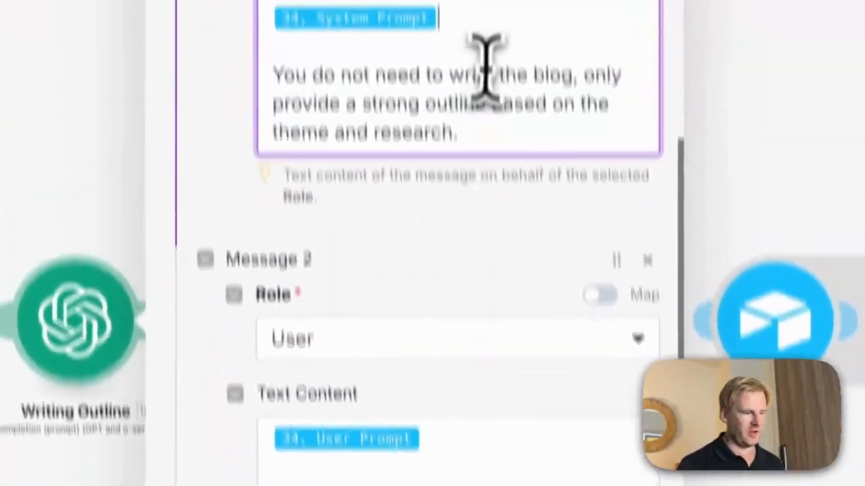
click(768, 303)
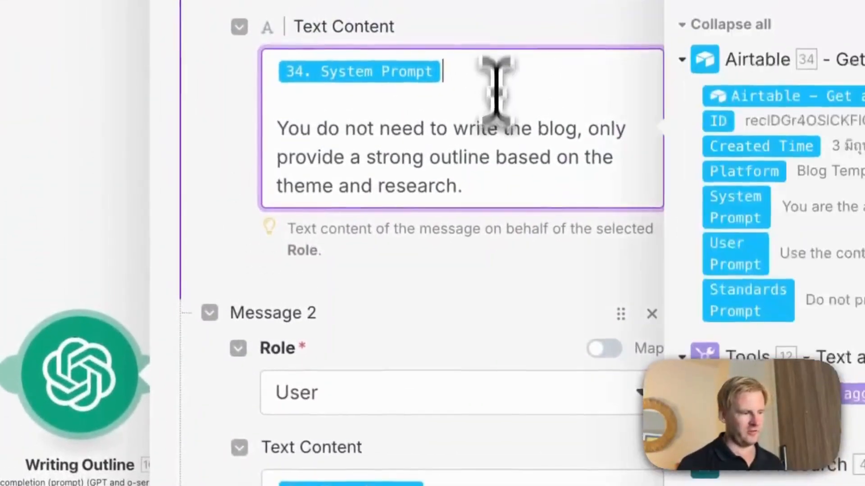
click(602, 347)
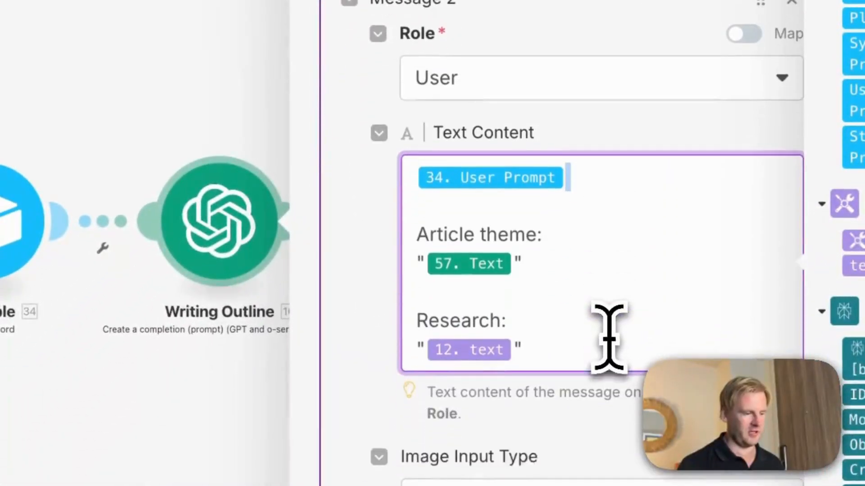
Highlight the article theme mapping in the Writing Outline module's Message 2 and look back at the scenario's earlier modules
scroll(609, 337, down, 1)
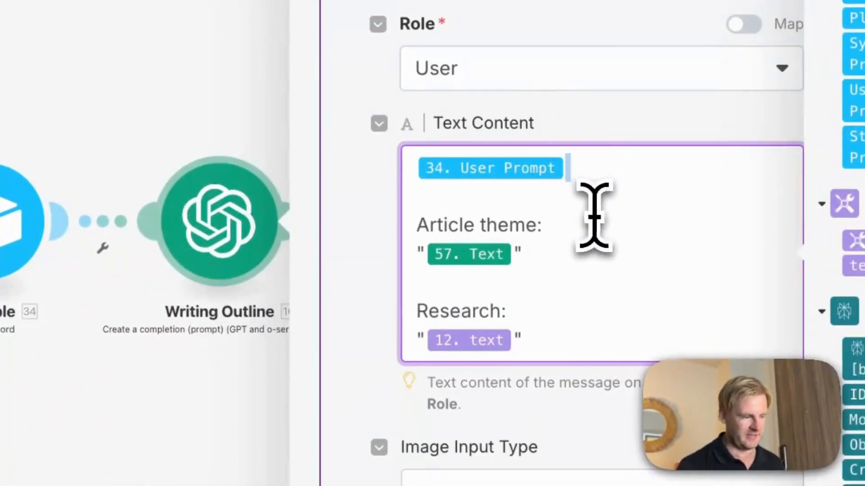
drag(581, 260, 385, 218)
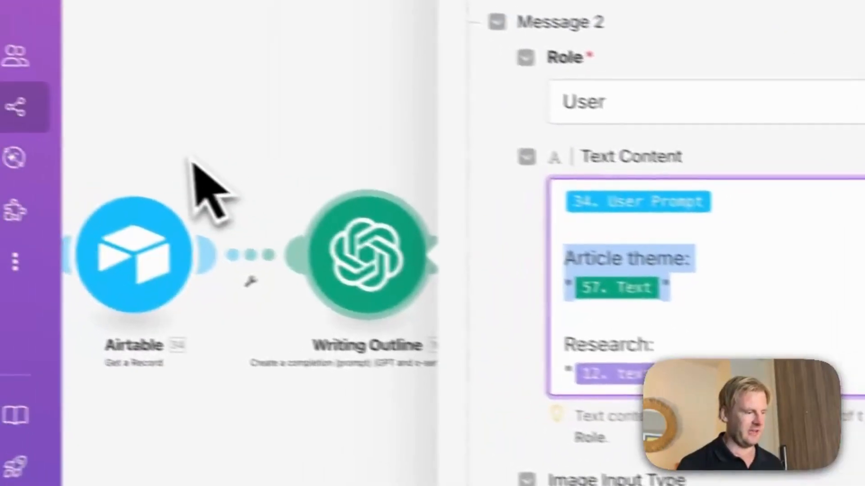
drag(190, 154, 568, 165)
scroll(565, 165, down, 5)
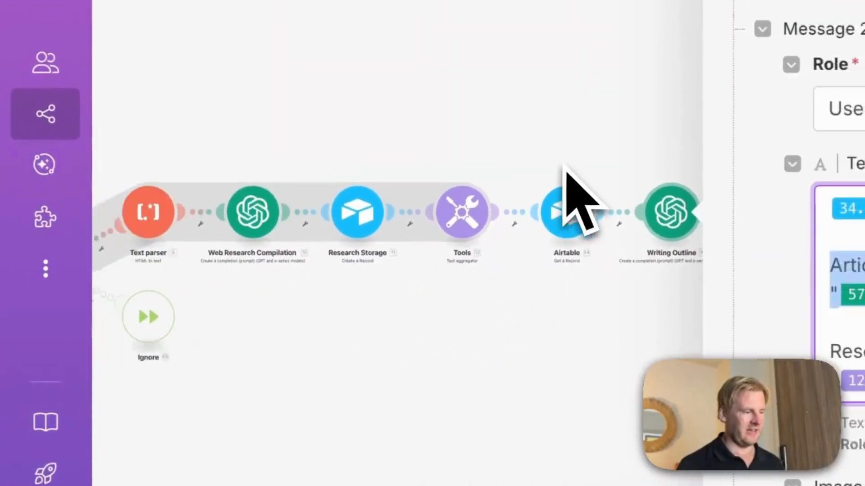
scroll(566, 168, down, 5)
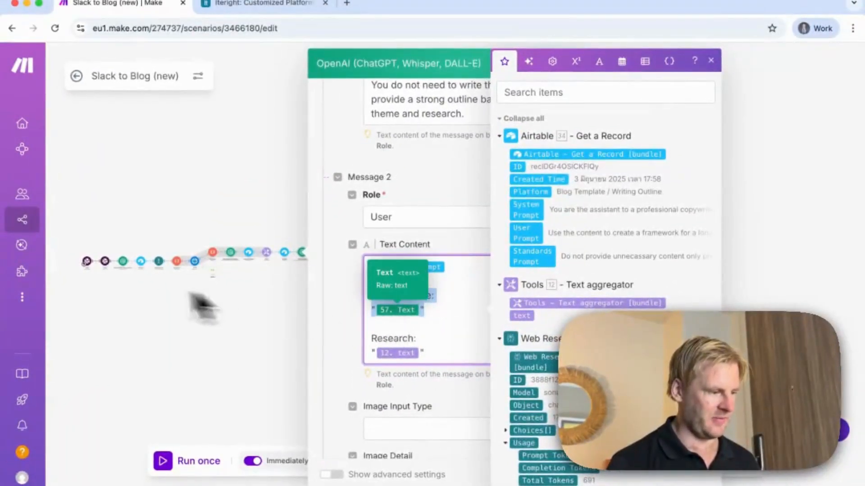
scroll(124, 281, up, 3)
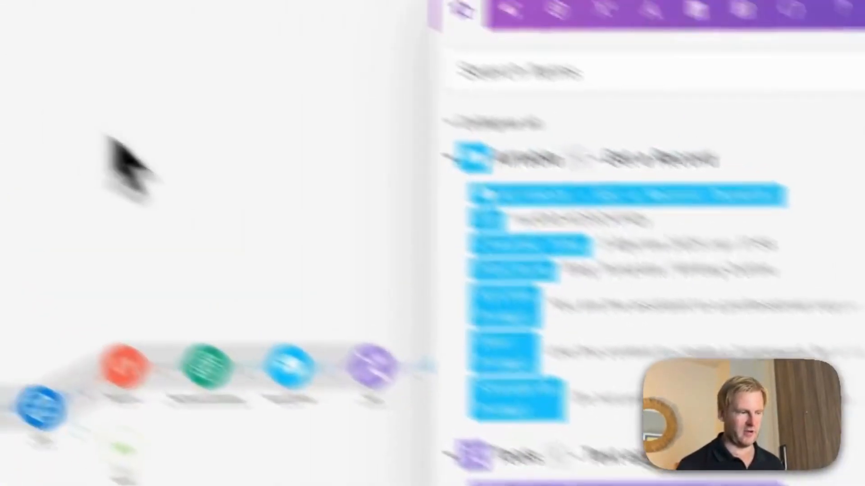
Reopen the Writing Outline module, highlight the research mapping in Message 2, and close the module
click(420, 242)
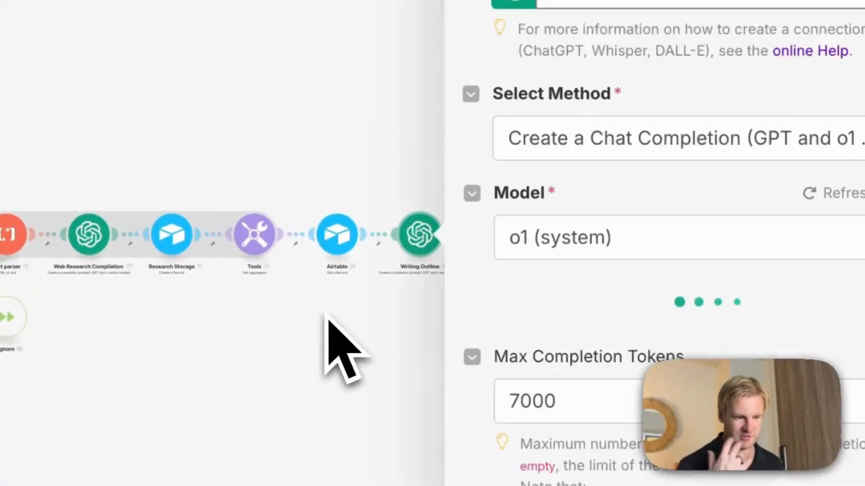
scroll(614, 347, down, 2)
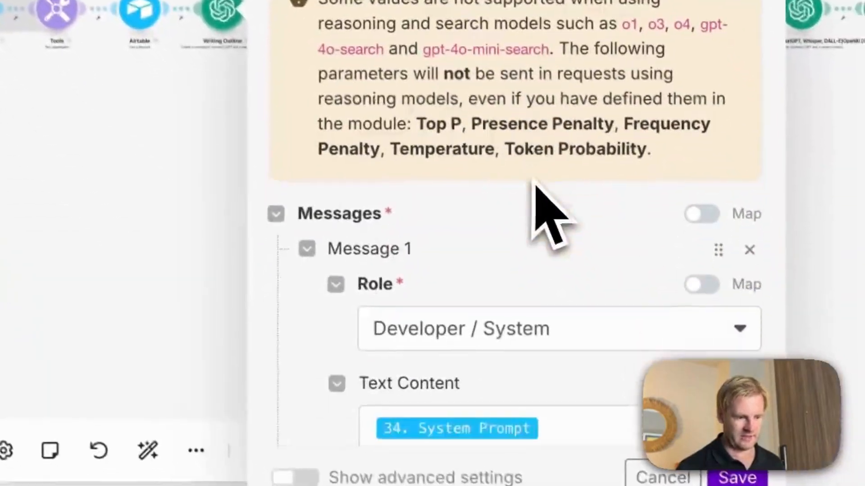
scroll(533, 184, down, 10)
drag(579, 118, 332, 77)
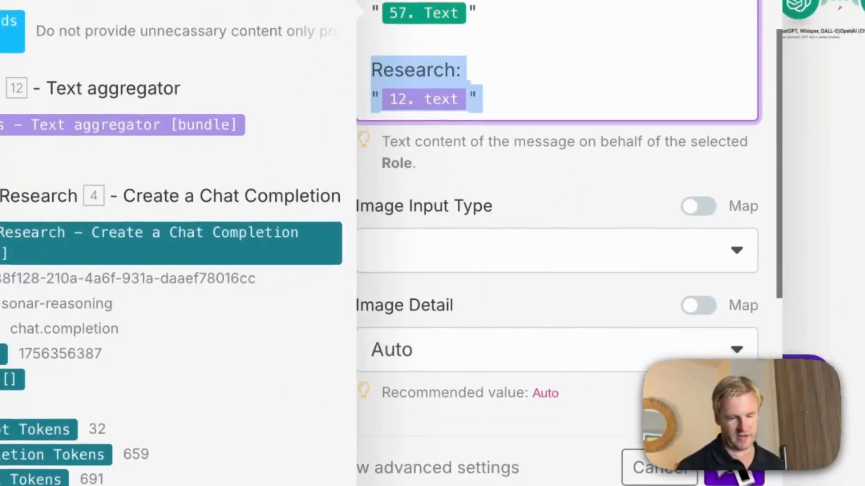
scroll(633, 235, down, 6)
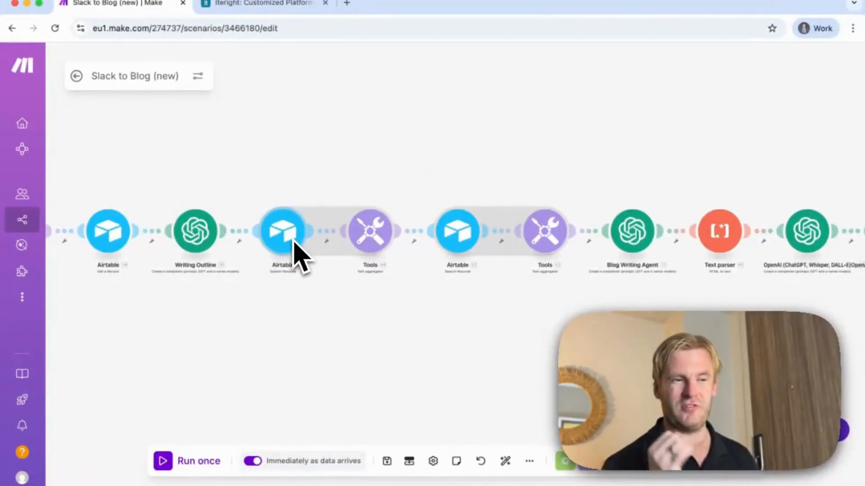
Open the Airtable Search Records module that follows Writing Outline and check which base and table it searches
scroll(259, 246, up, 5)
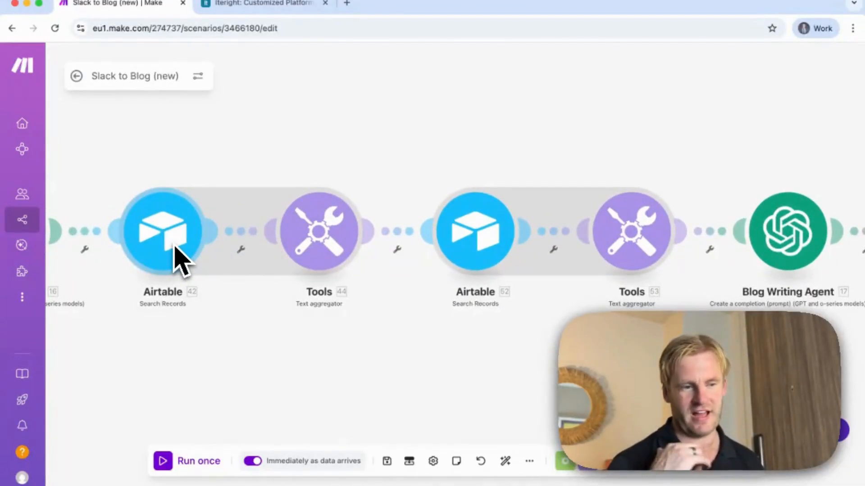
scroll(181, 279, down, 2)
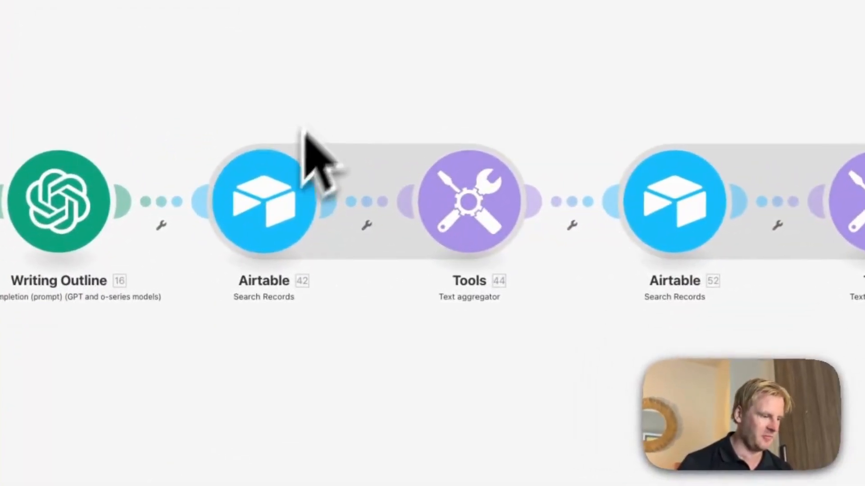
click(270, 209)
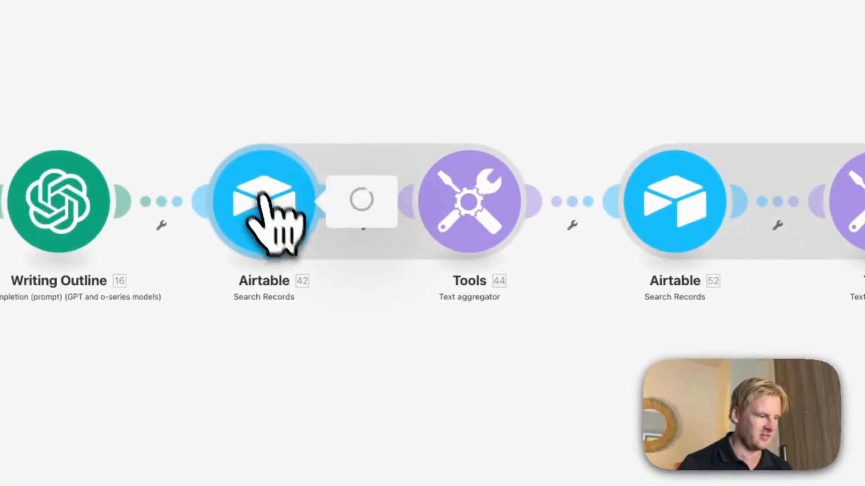
scroll(451, 338, down, 3)
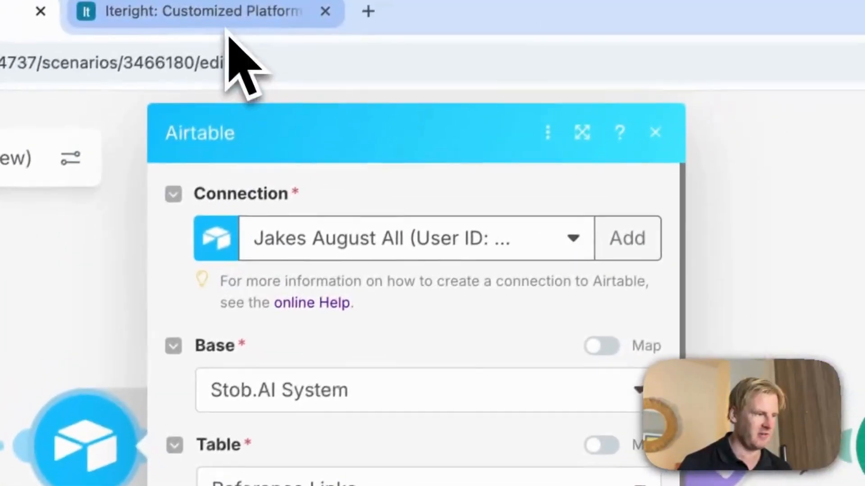
Switch to Airtable and review the webpages, URLs and descriptions in the Reference Links table
click(230, 16)
click(803, 183)
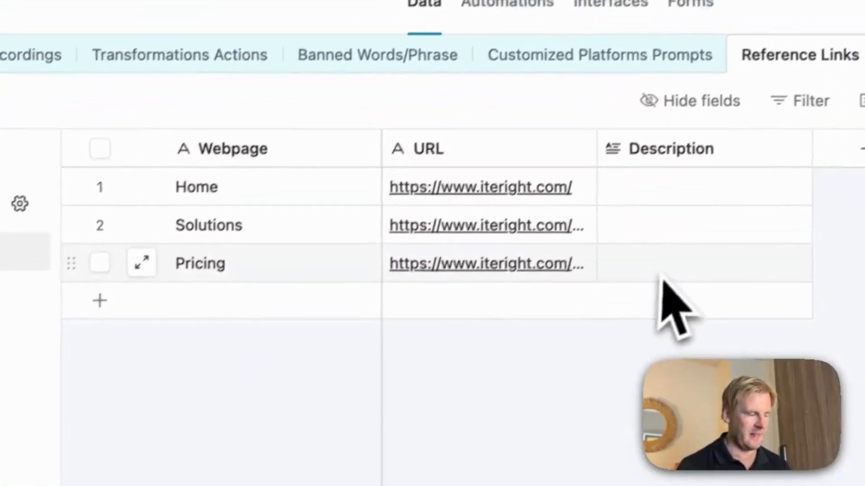
click(470, 376)
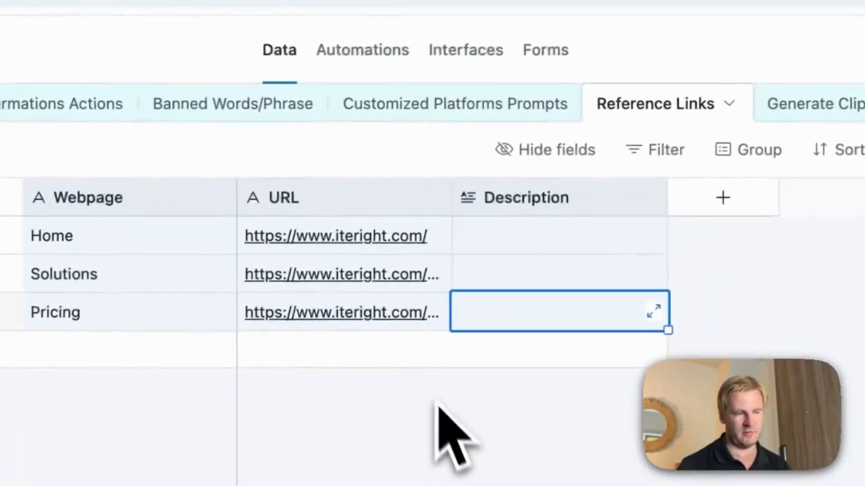
click(508, 205)
drag(346, 252, 345, 285)
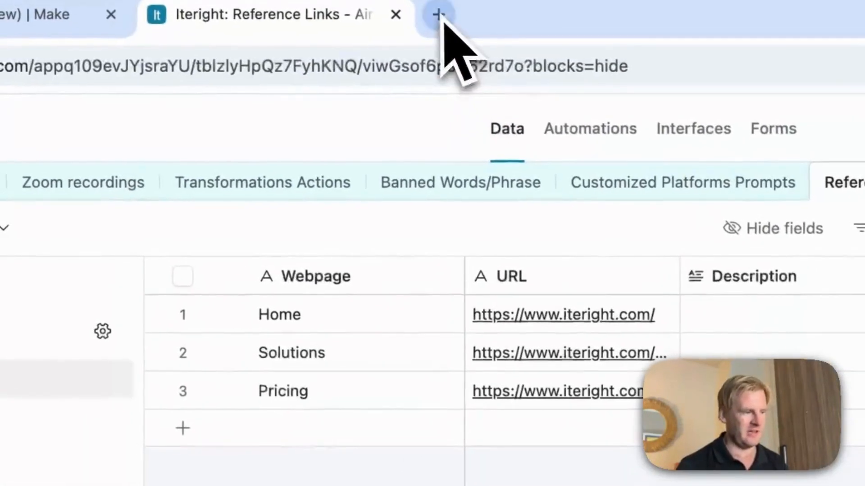
click(440, 15)
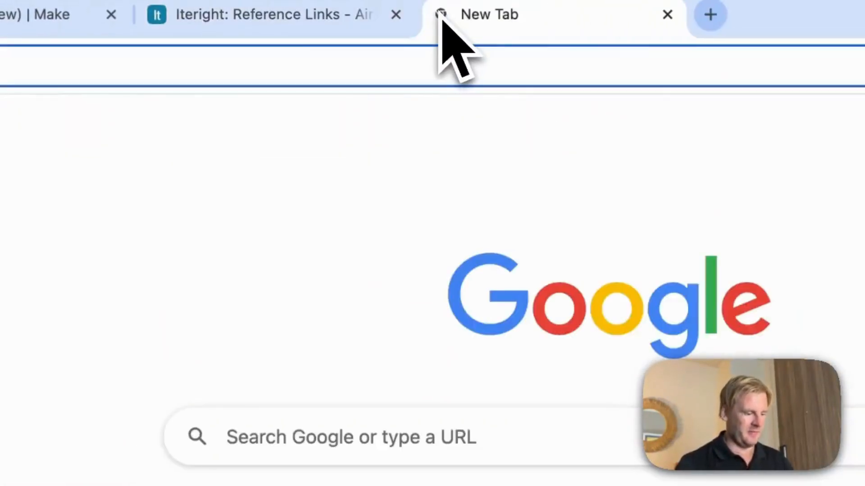
text(stob)
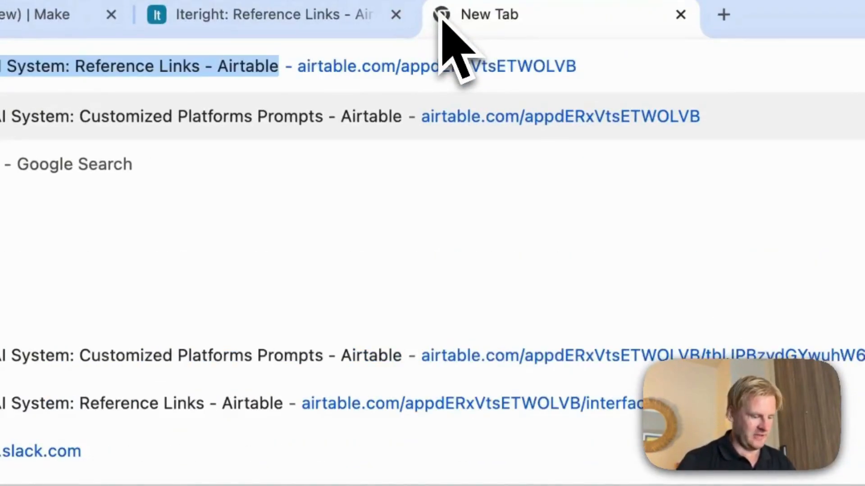
key(BackSpace)
key(BackSpace)
text(ai)
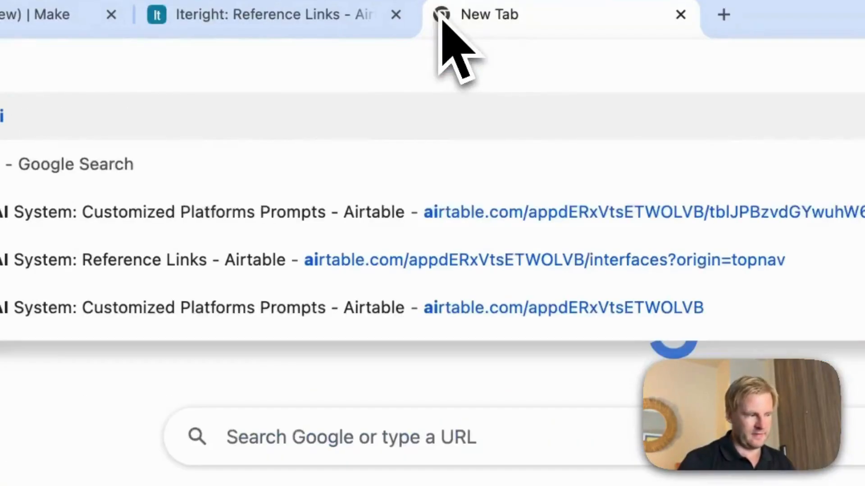
key(Return)
click(270, 63)
click(305, 32)
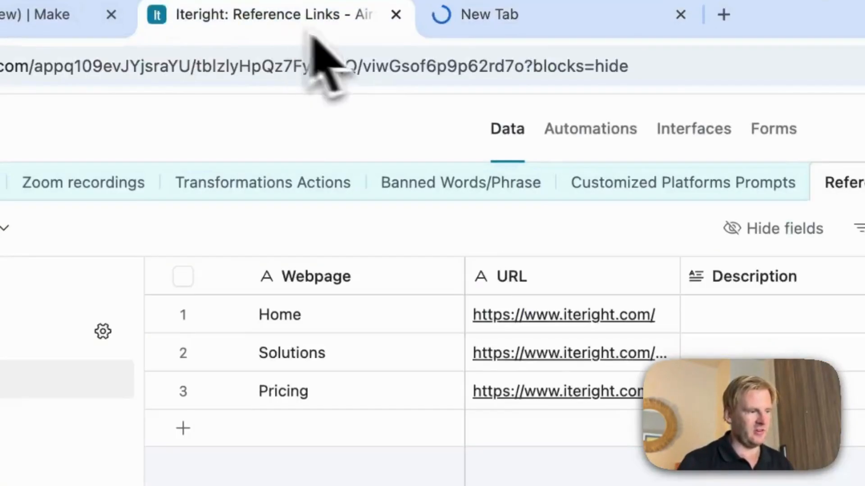
click(598, 316)
text(http://stob.ai/)
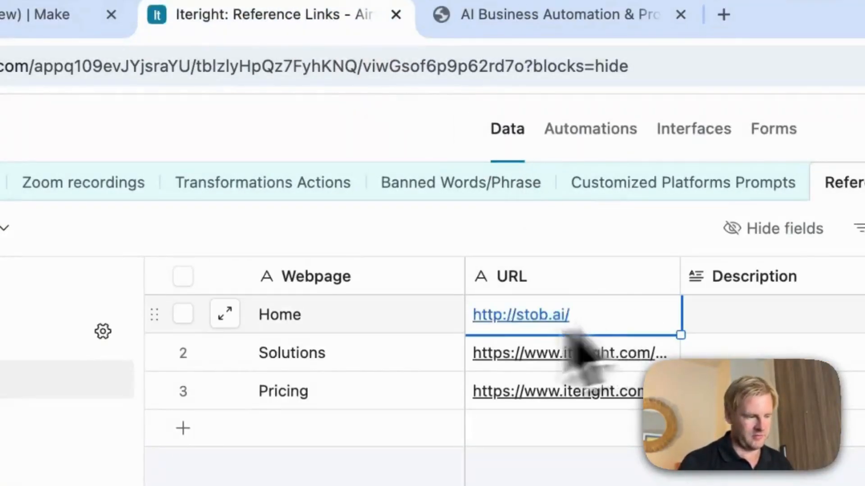
Select the Solutions and Pricing entries, and undo the change to the Home row's URL
click(316, 352)
click(547, 289)
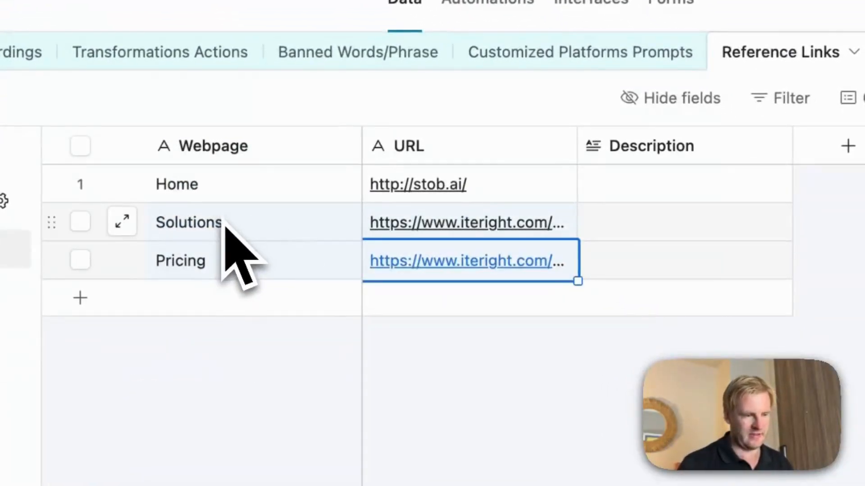
key(super+z)
click(825, 279)
key(super+z)
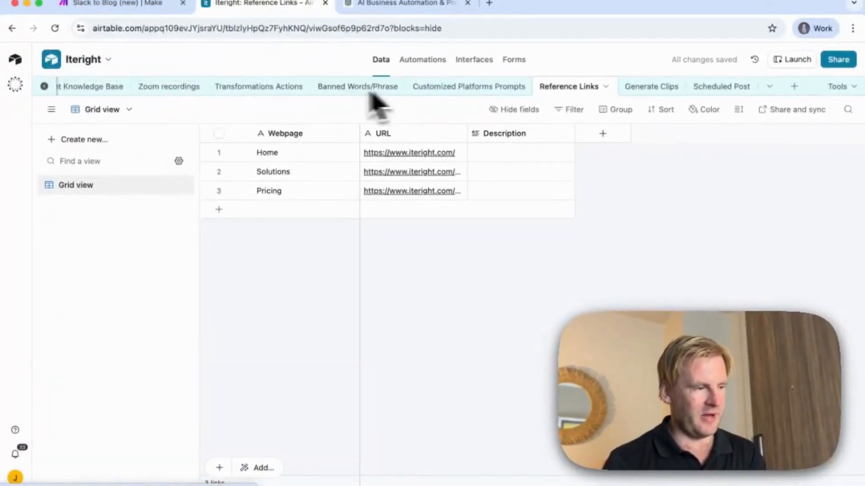
Return to the Make scenario and check the base and table settings of the second Airtable Search Records module
click(144, 4)
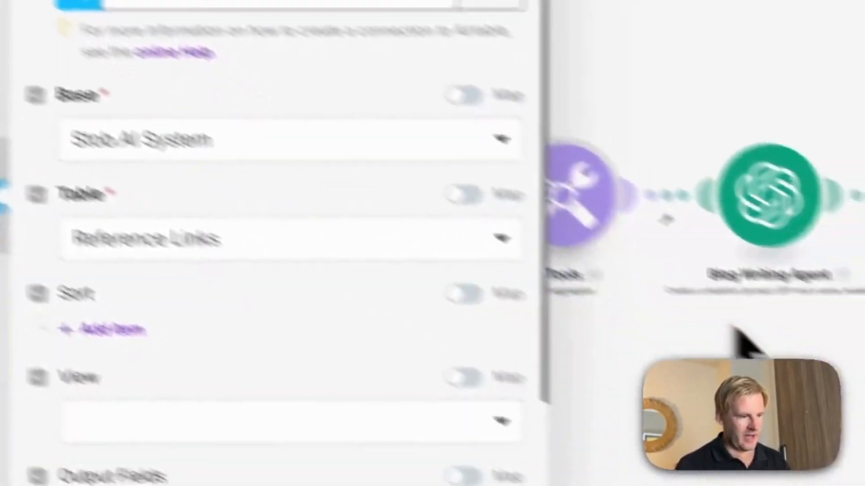
click(743, 332)
click(316, 159)
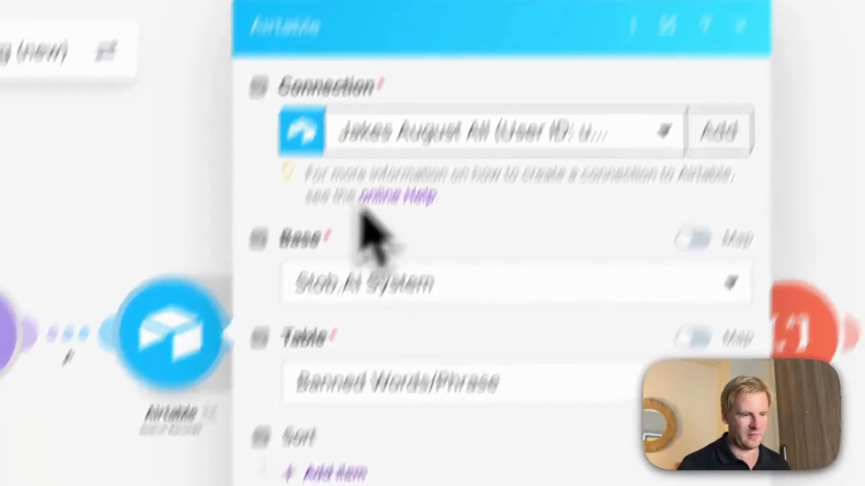
In Airtable, open the Banned Words/Phrase table and review its entries, including "fast paced world"
click(230, 16)
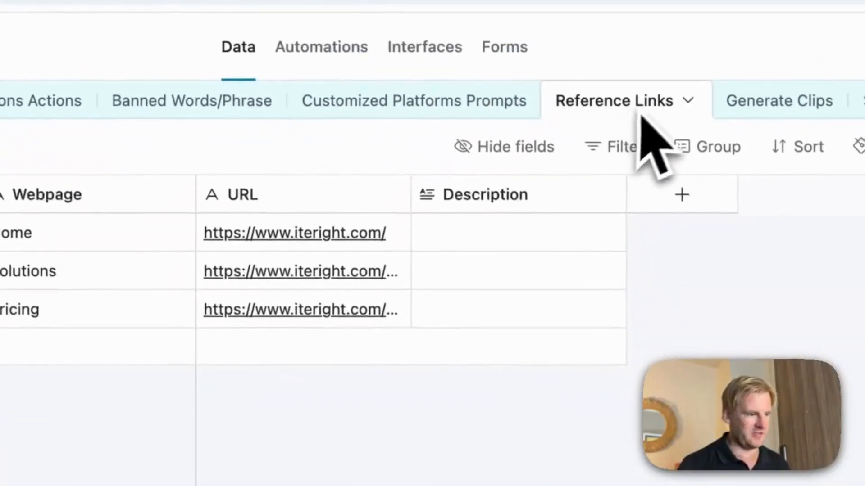
click(247, 109)
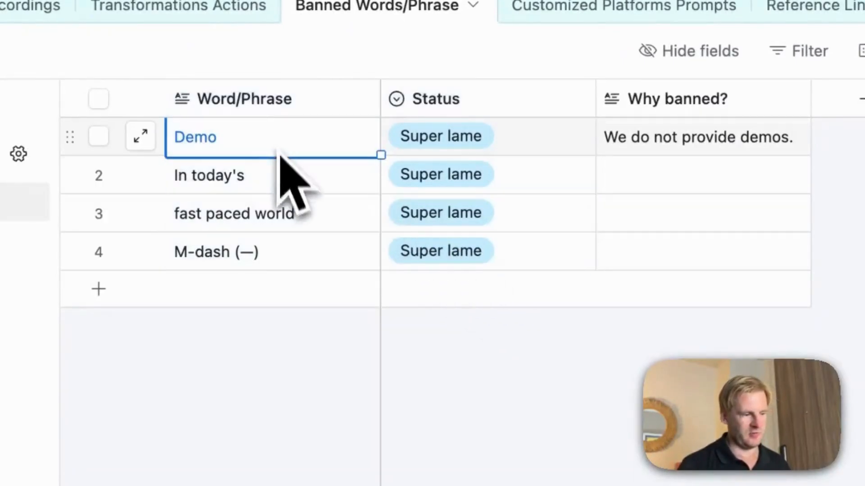
click(248, 228)
click(247, 228)
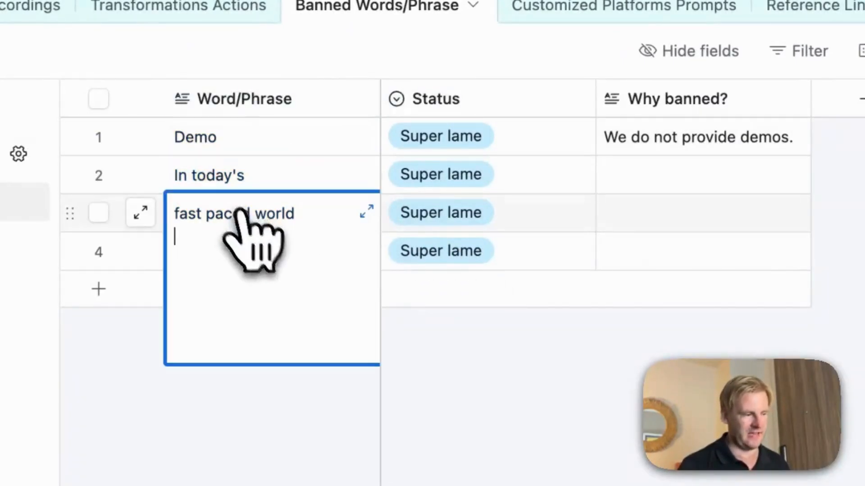
click(629, 419)
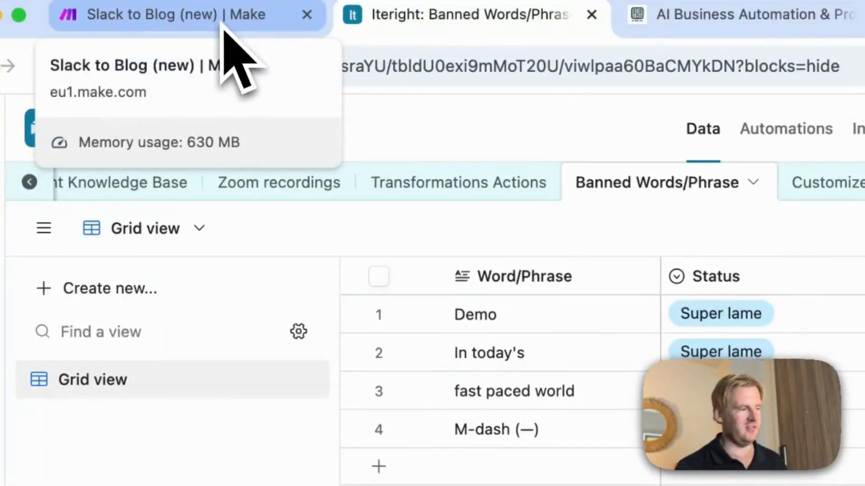
Return to the Make scenario, review the Blog Writing Agent's message mappings, and highlight the Stob.AI internal links instruction in Message 1
click(221, 23)
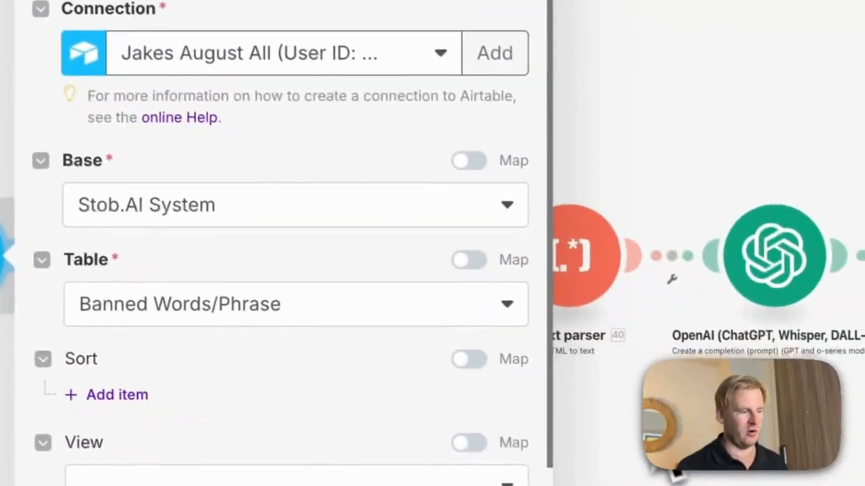
click(647, 339)
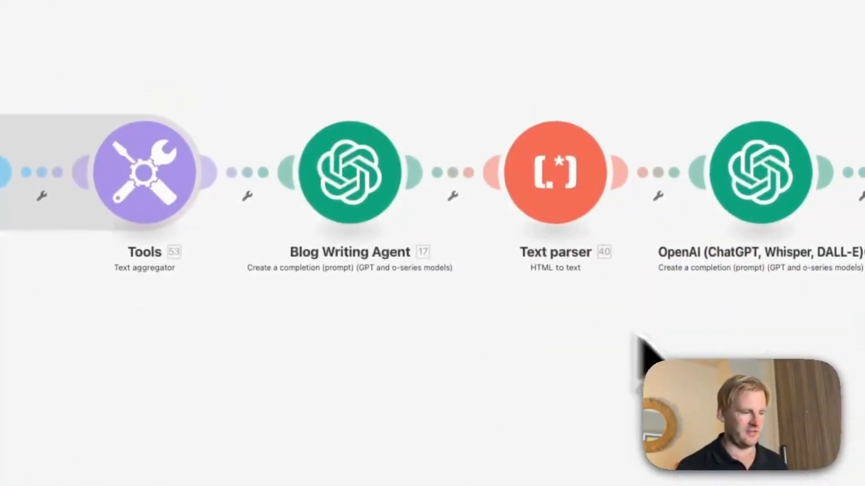
click(358, 184)
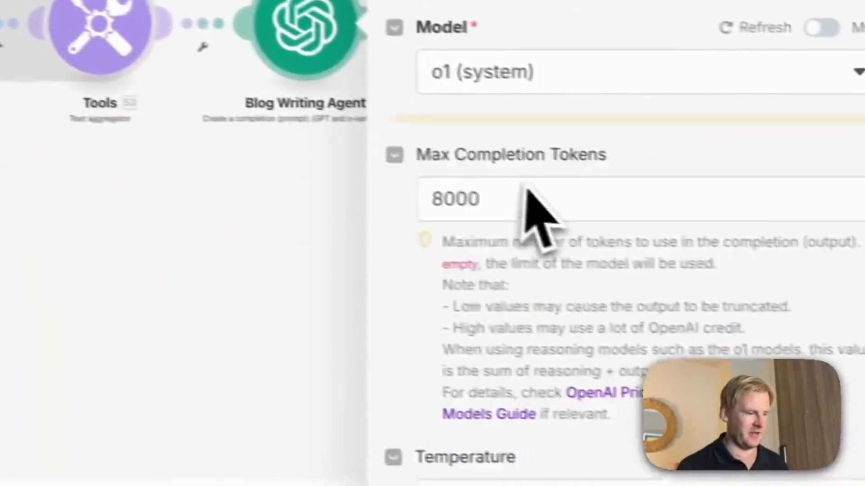
scroll(811, 291, down, 12)
scroll(620, 240, up, 2)
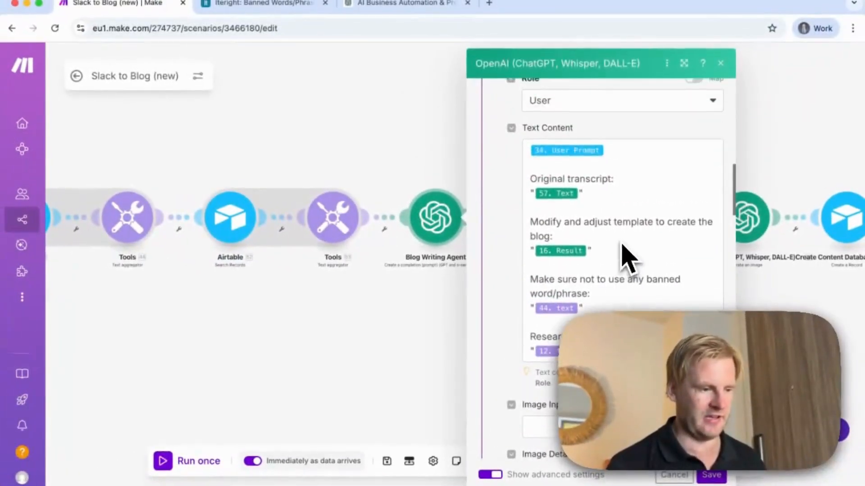
scroll(366, 307, down, 3)
scroll(527, 291, up, 1)
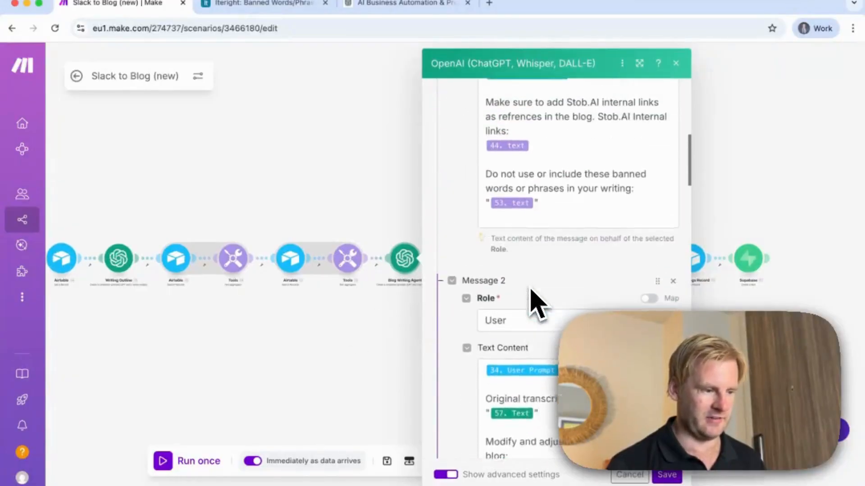
click(587, 156)
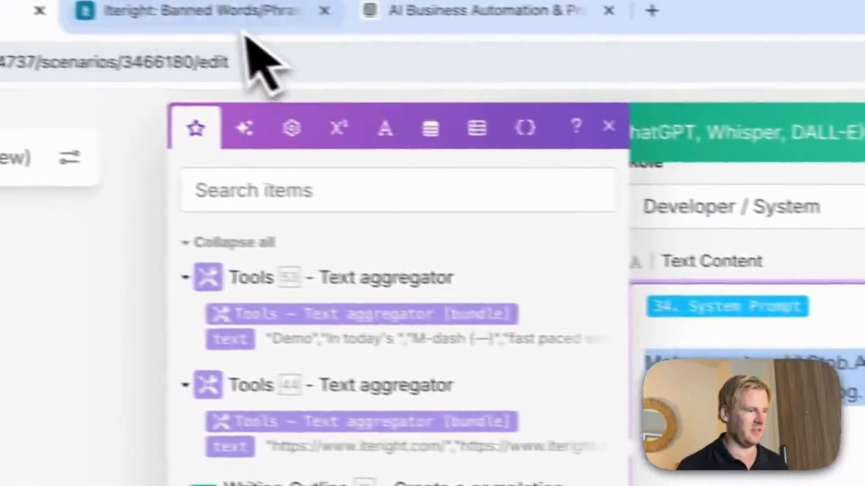
In Airtable, open the Customized Platforms Prompts table and expand the Blog record to show its prompts
click(251, 15)
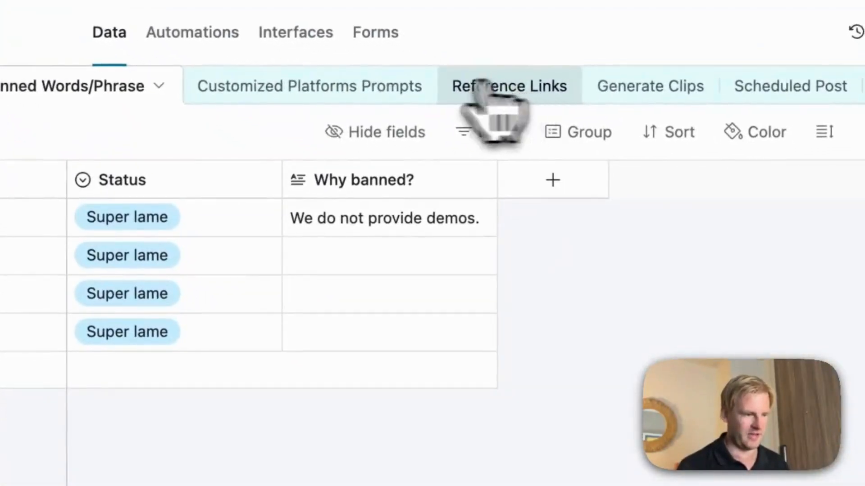
click(357, 90)
click(503, 345)
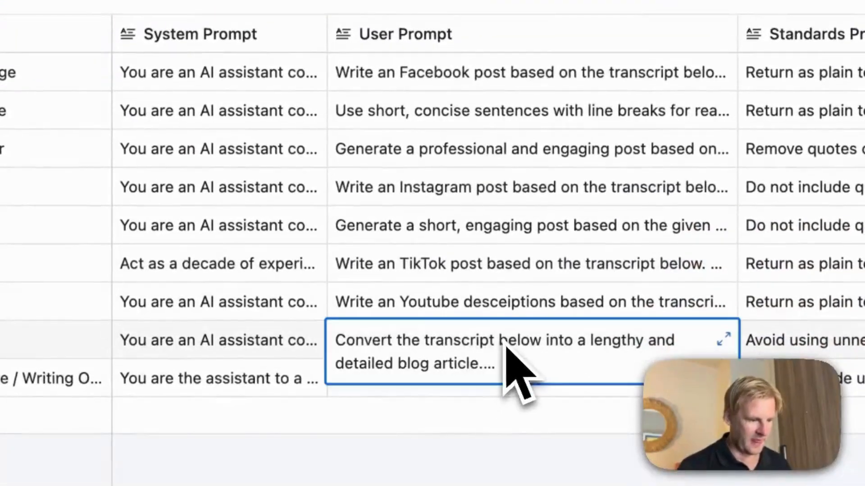
key(space)
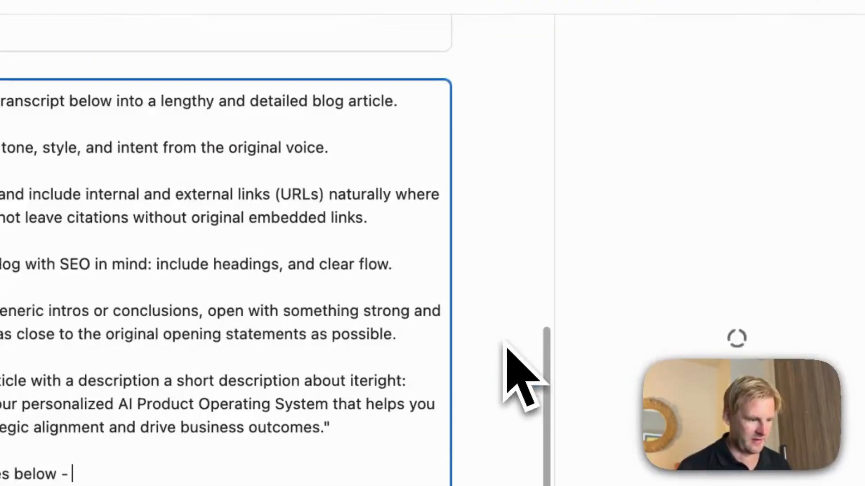
scroll(297, 182, up, 3)
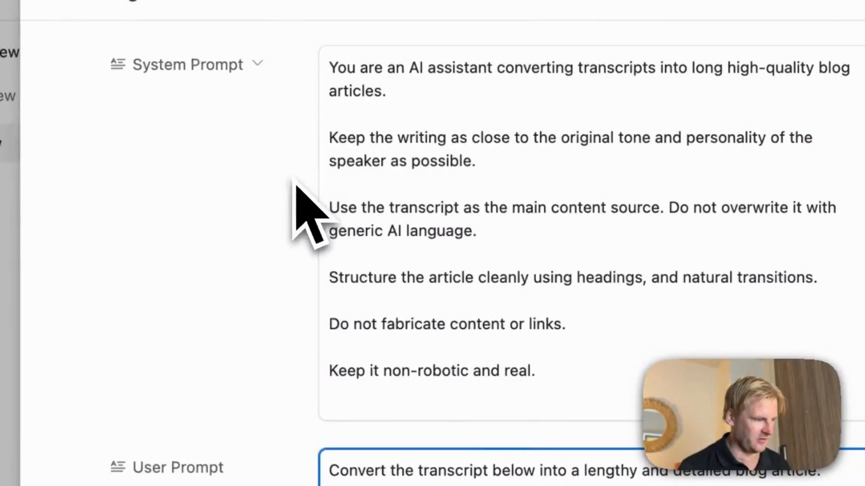
Review the Blog record's System Prompt, highlighting the original tone instruction and the main content source instruction
click(604, 367)
key(super+a)
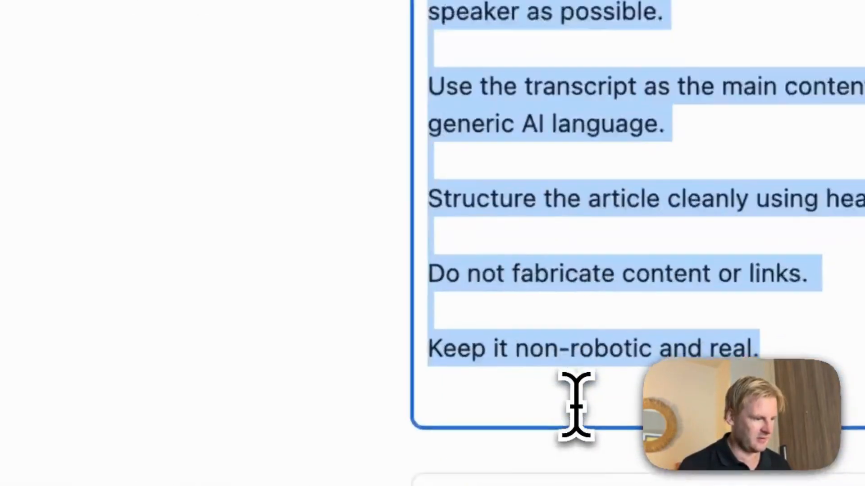
scroll(576, 406, up, 5)
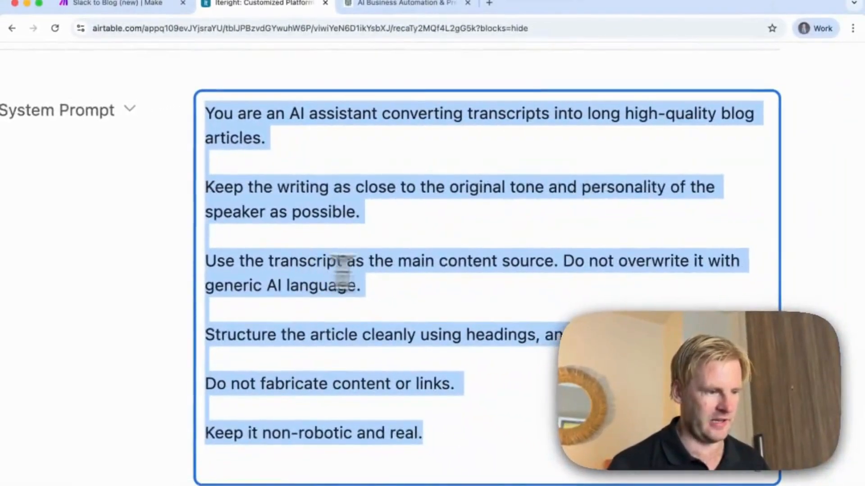
scroll(508, 268, down, 3)
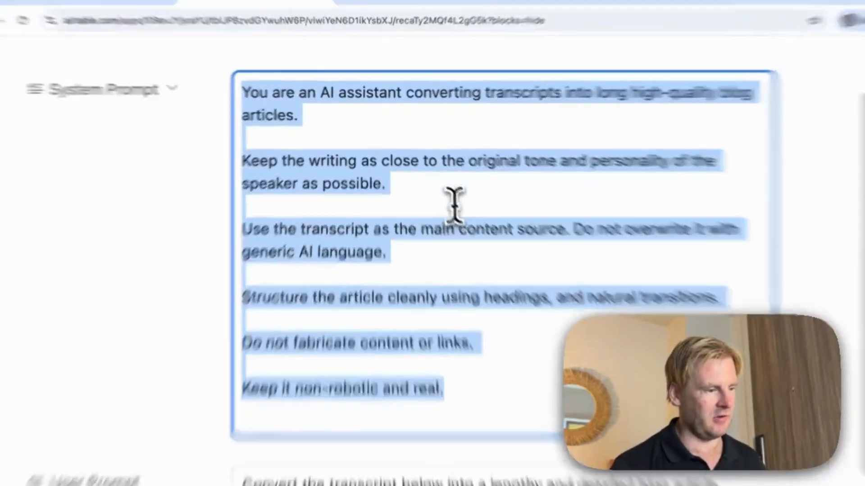
click(447, 235)
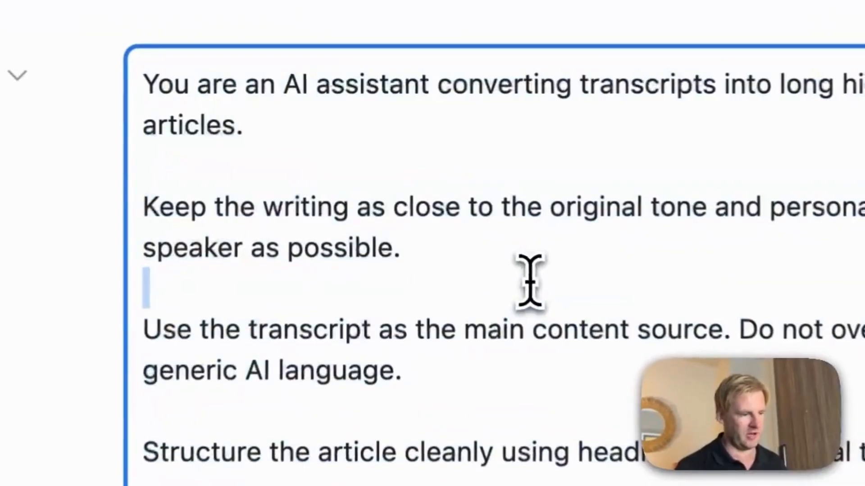
double_click(350, 218)
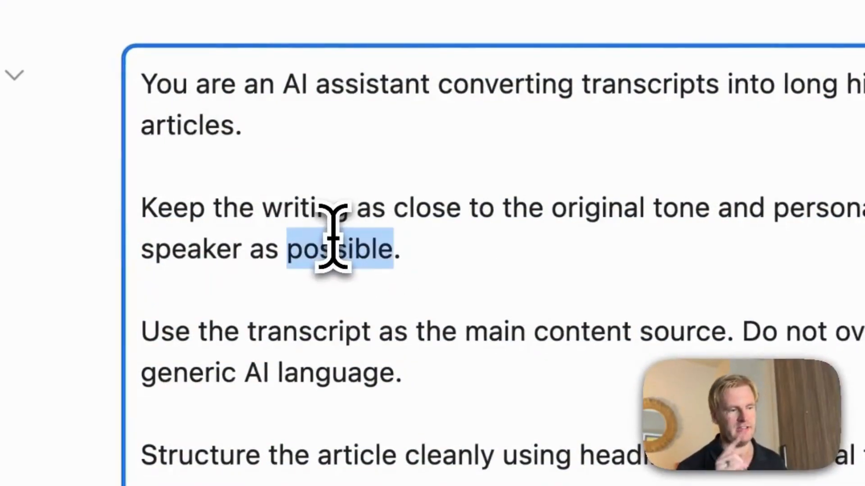
click(488, 162)
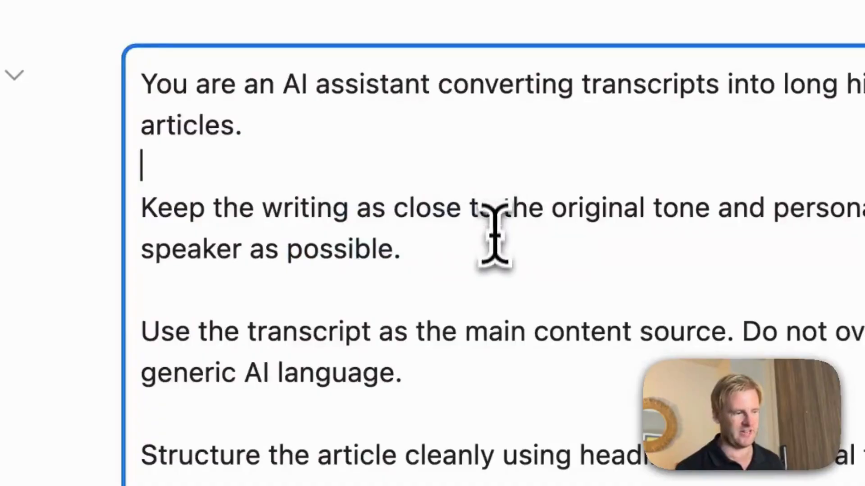
triple_click(495, 234)
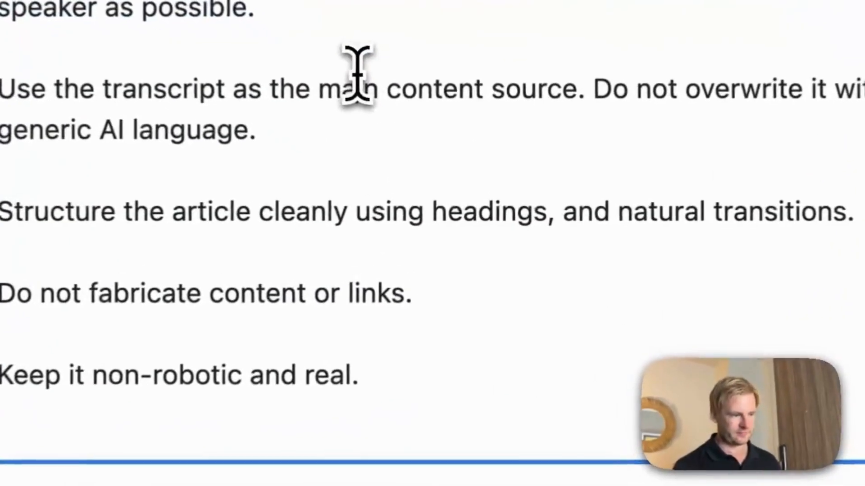
double_click(437, 219)
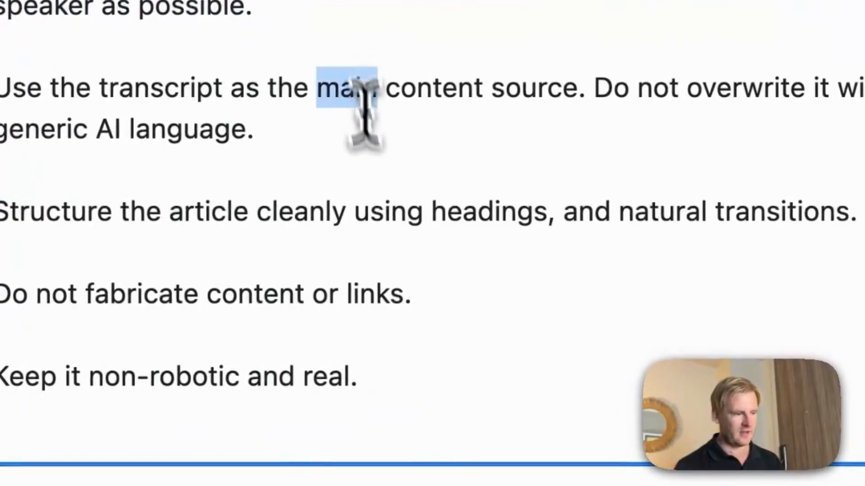
double_click(449, 272)
Review the rest of the Blog record's prompts, highlighting the Iteright description that ends every article in the User Prompt
triple_click(383, 194)
click(430, 298)
triple_click(423, 261)
click(396, 362)
triple_click(396, 362)
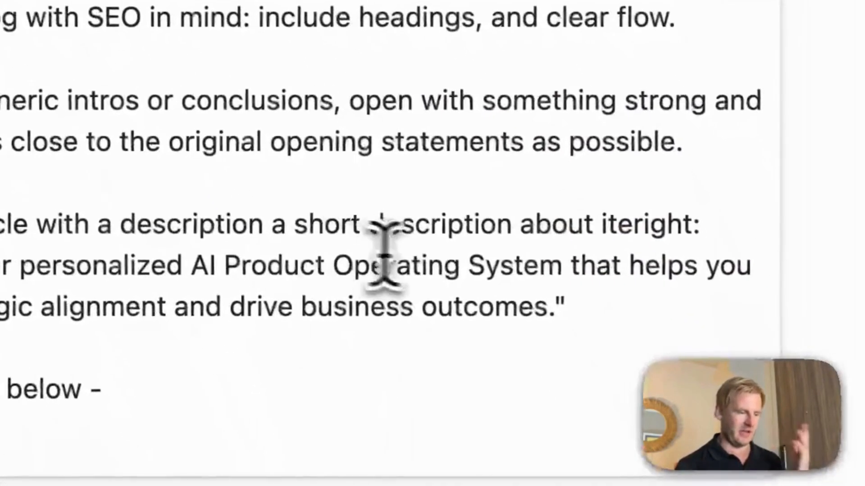
click(424, 258)
triple_click(424, 258)
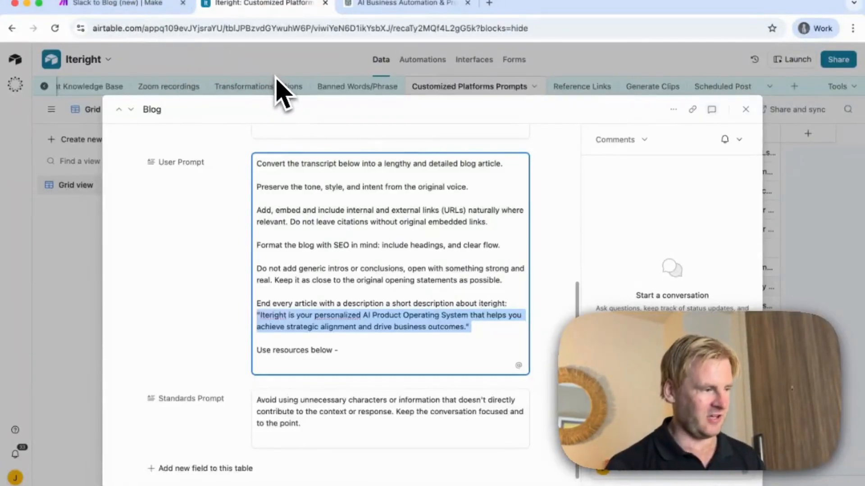
Return to the Make scenario and enclose the 44. text mapping in Message 1 of the Blog Writing Agent in double quotes
click(152, 5)
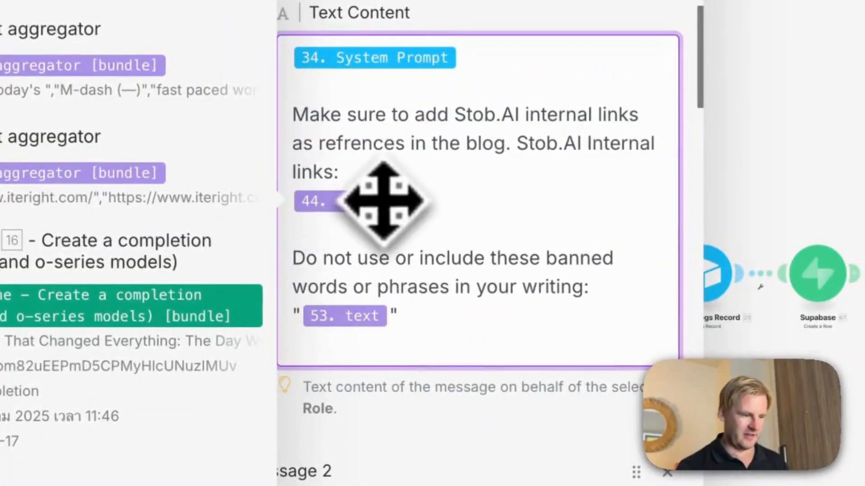
double_click(481, 197)
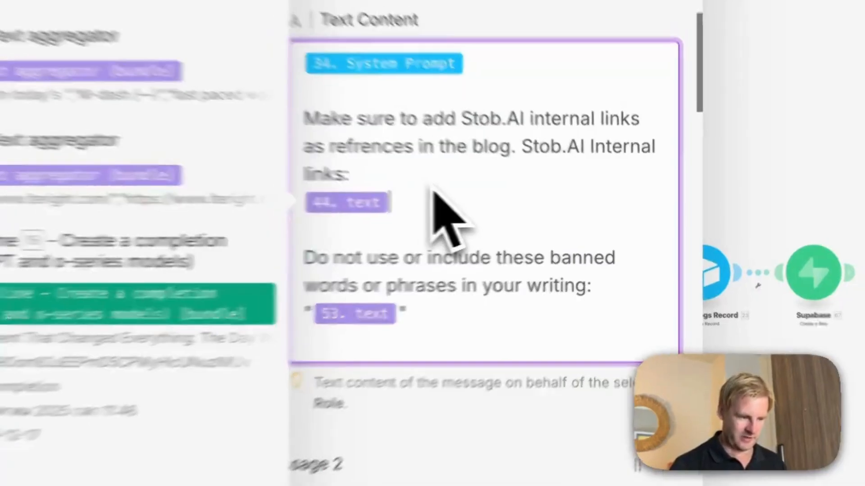
text(")
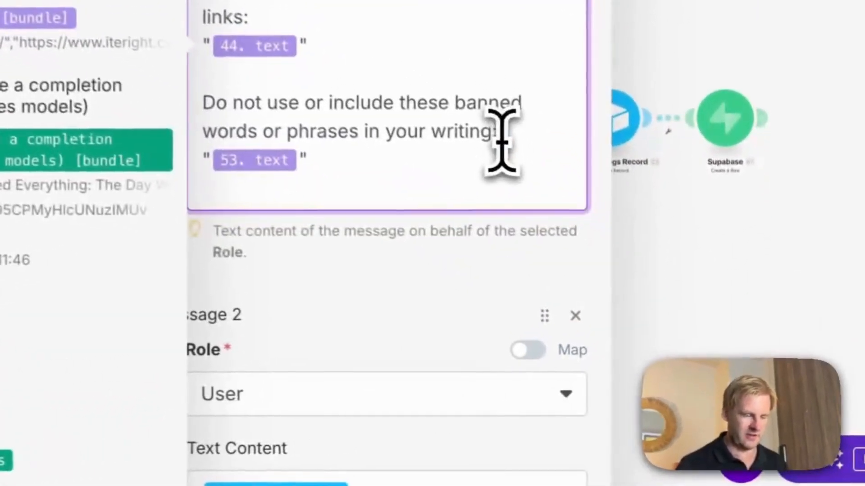
Review Message 2's User Prompt and Original transcript mappings, and locate the transcription module's output among the available items
scroll(644, 268, down, 2)
scroll(423, 198, down, 5)
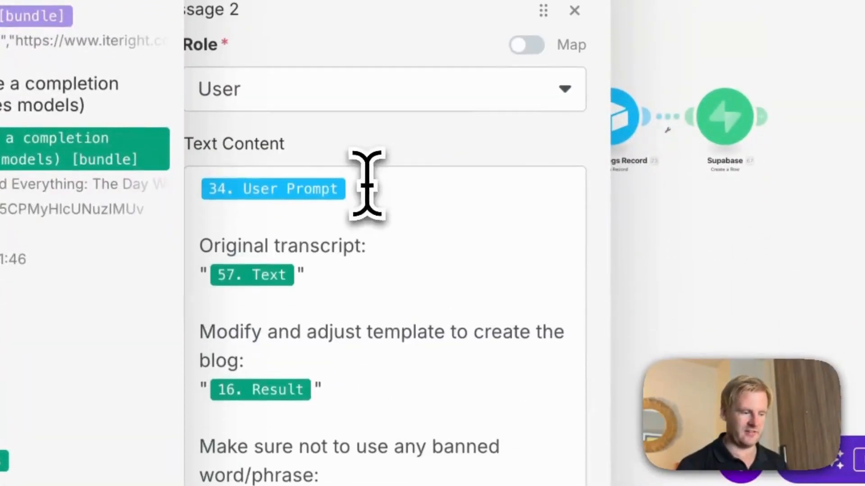
click(464, 229)
scroll(462, 230, down, 3)
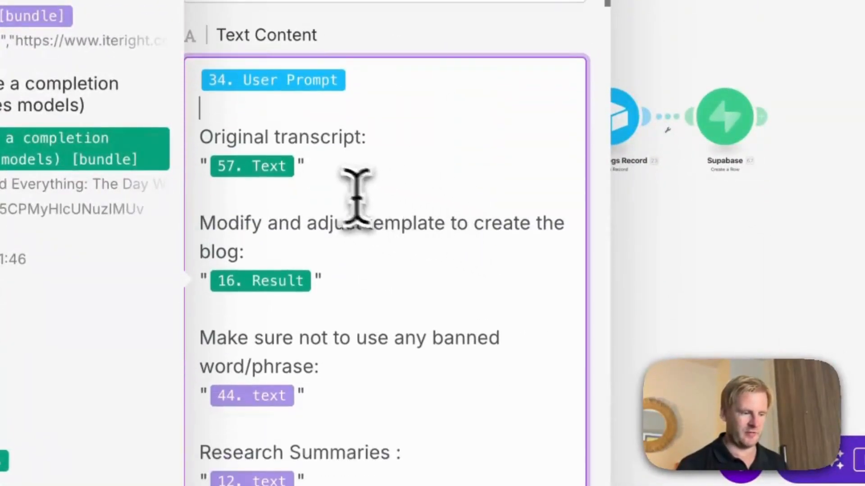
drag(359, 198, 150, 137)
scroll(33, 242, down, 10)
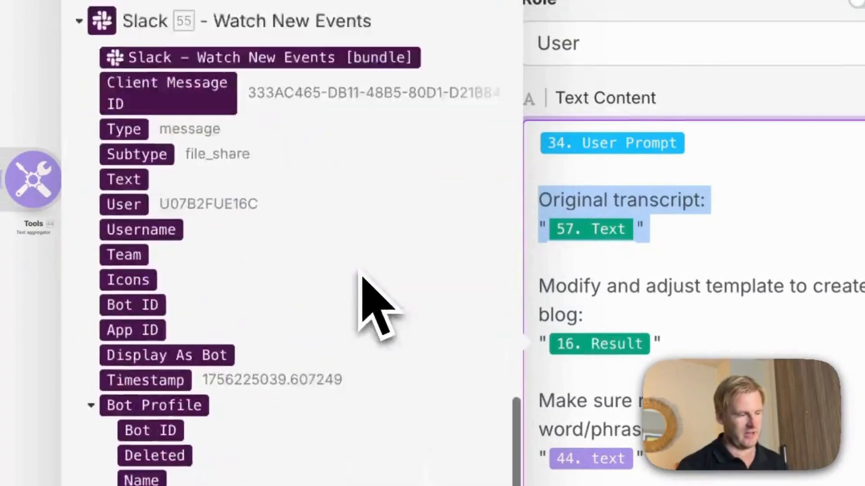
scroll(363, 284, up, 10)
scroll(363, 289, down, 3)
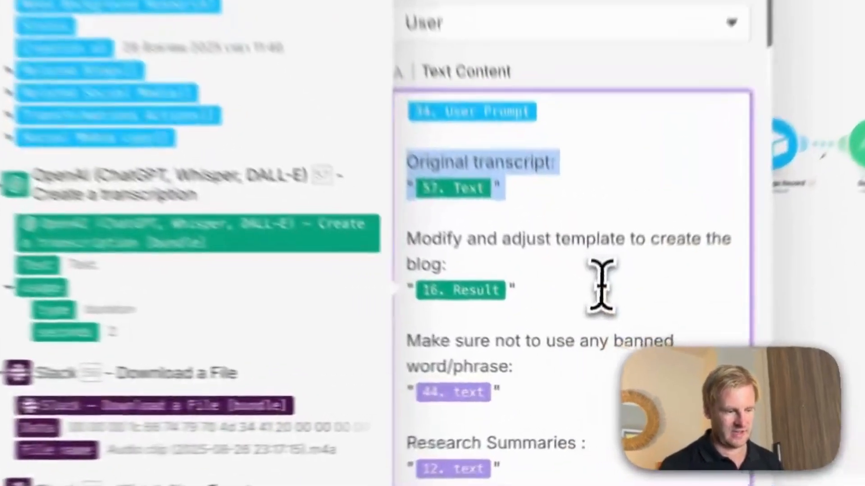
Highlight the "Modify and adjust template to create the blog" instruction in Message 2 and check the remaining mappings
drag(586, 337, 478, 307)
scroll(450, 203, down, 1)
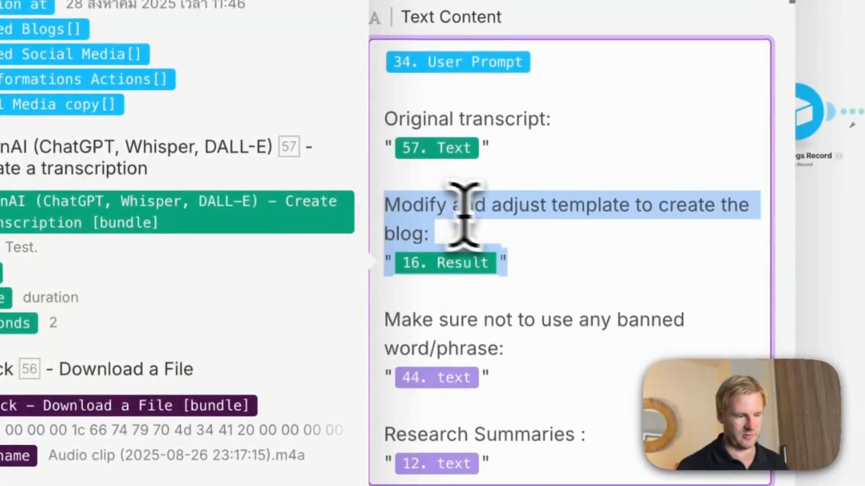
click(563, 235)
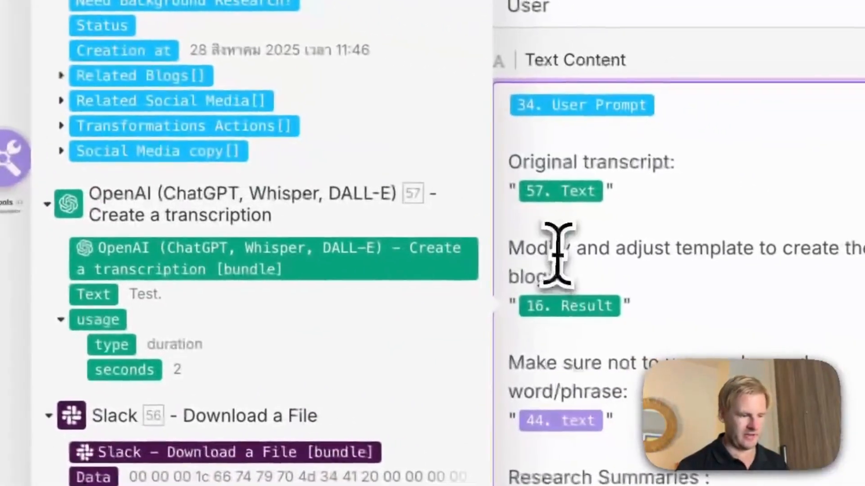
triple_click(550, 251)
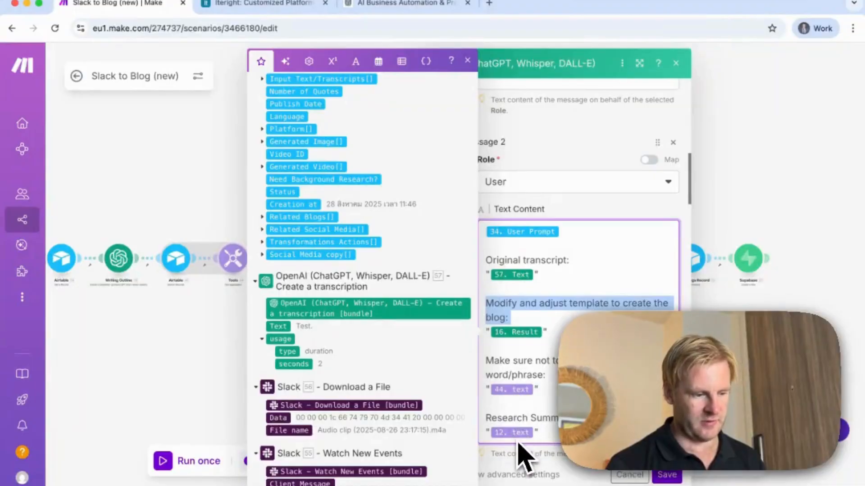
scroll(522, 451, down, 5)
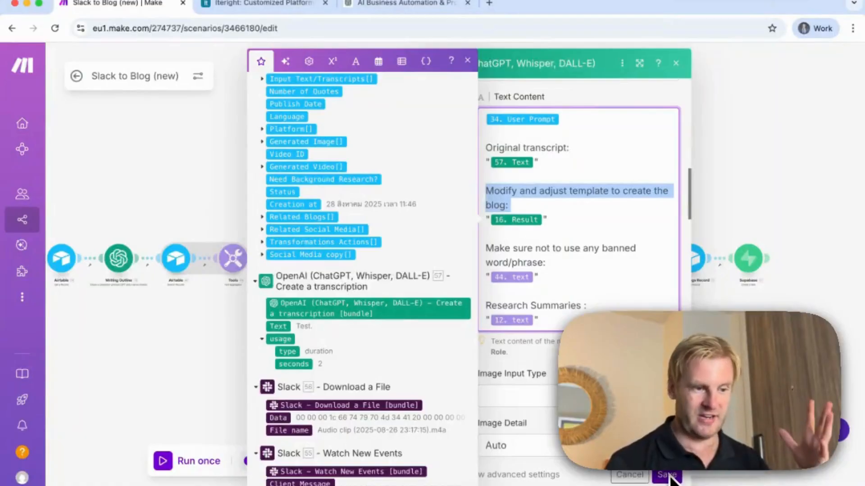
Review Message 3's Standards Prompt mapping and highlight its JSON keys for title, html content and dalle prompt
scroll(579, 225, down, 5)
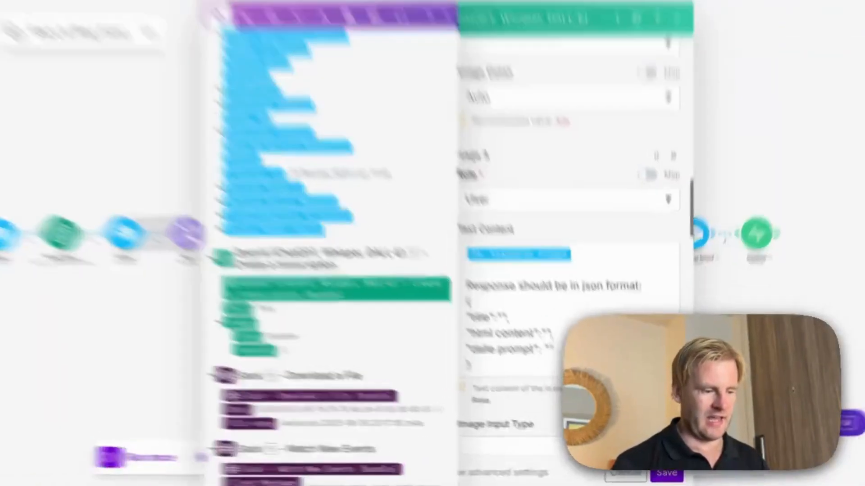
drag(564, 362, 487, 318)
drag(310, 144, 309, 139)
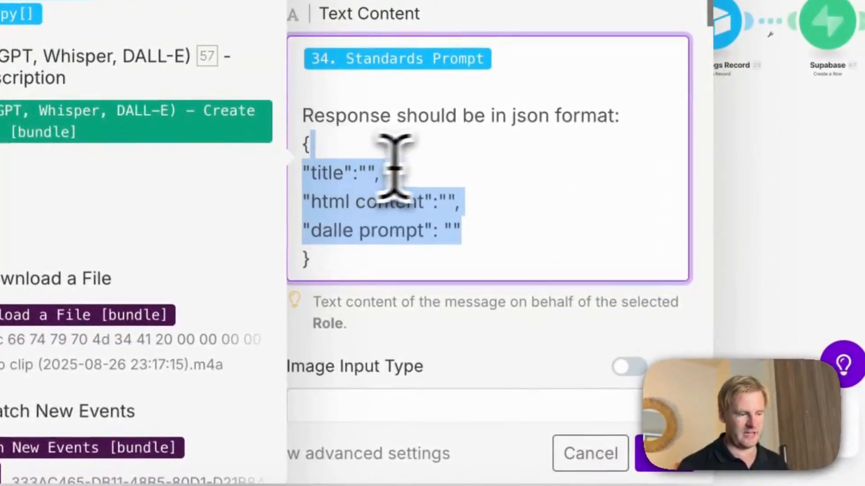
click(476, 242)
scroll(484, 245, down, 3)
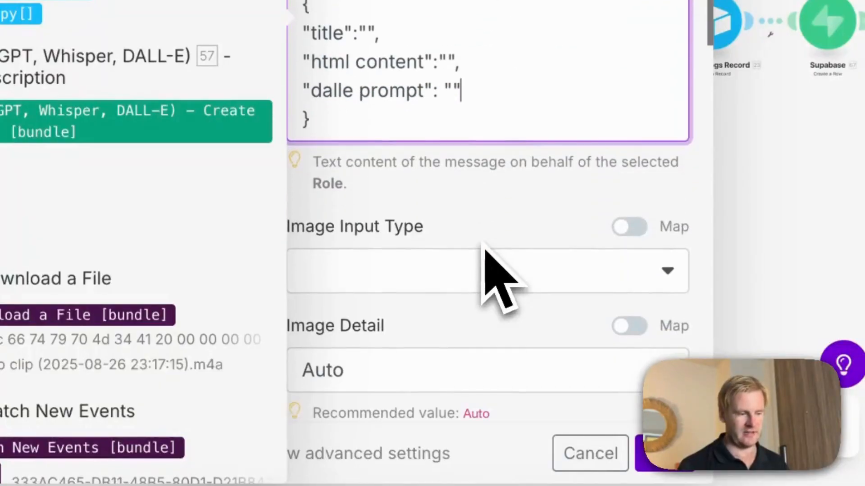
Check the Blog Writing Agent's response format and Max Completion Tokens settings, and save the module
scroll(473, 202, down, 10)
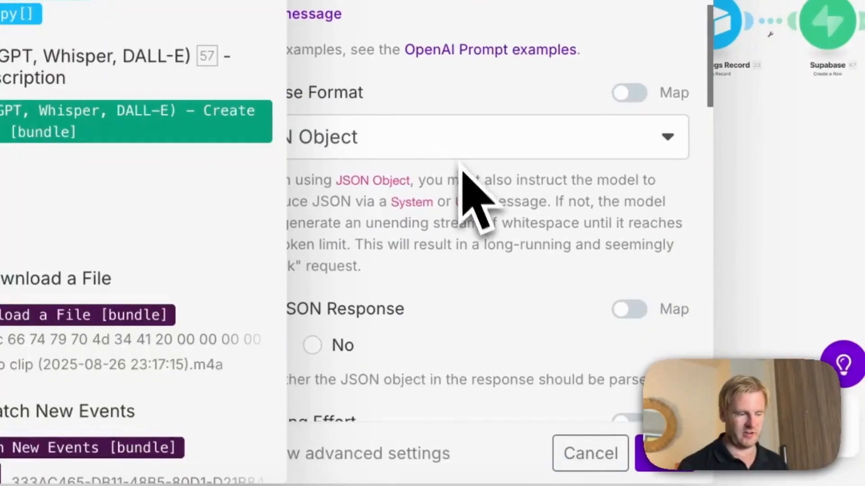
scroll(473, 212, down, 10)
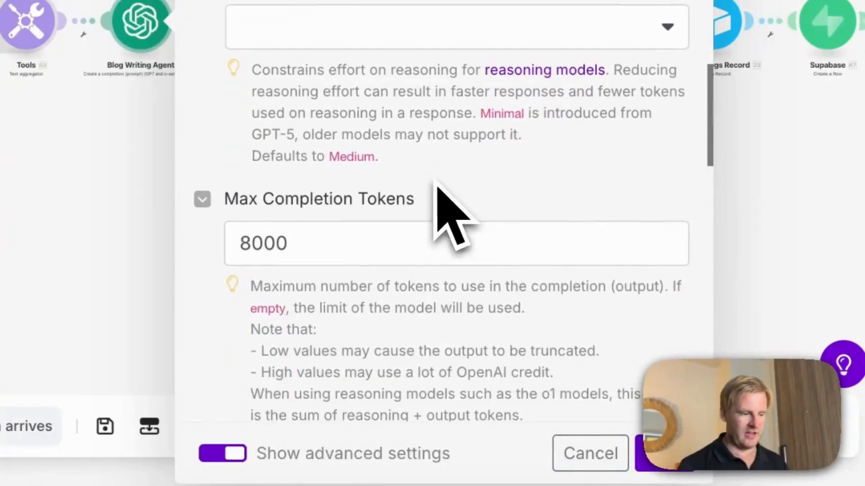
double_click(272, 235)
click(643, 345)
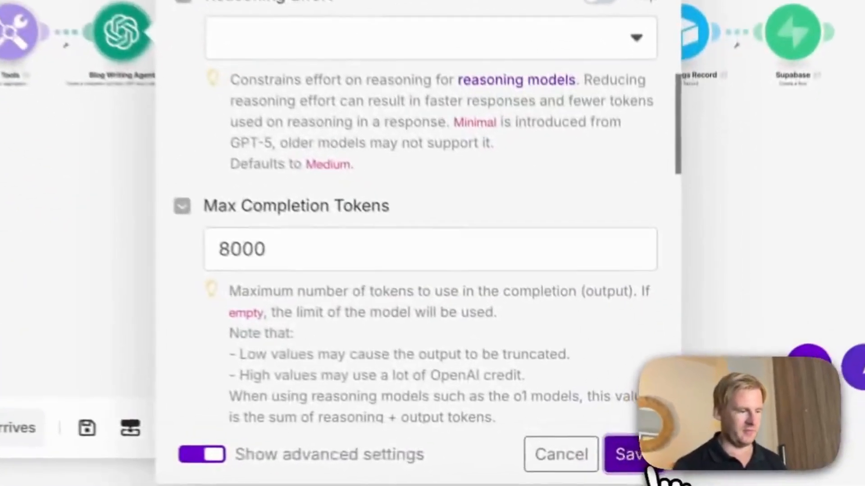
click(671, 477)
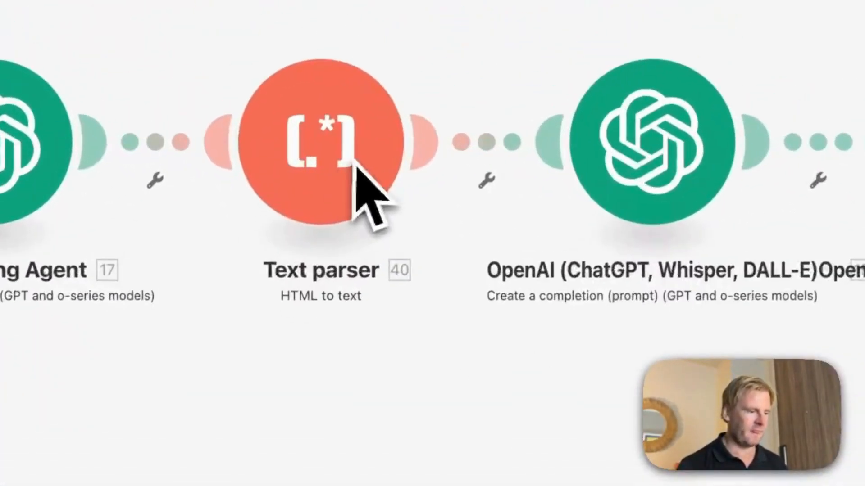
Open the Text parser module and examine its HTML replace formula, highlighting the ```html search string
click(354, 164)
drag(643, 216, 235, 160)
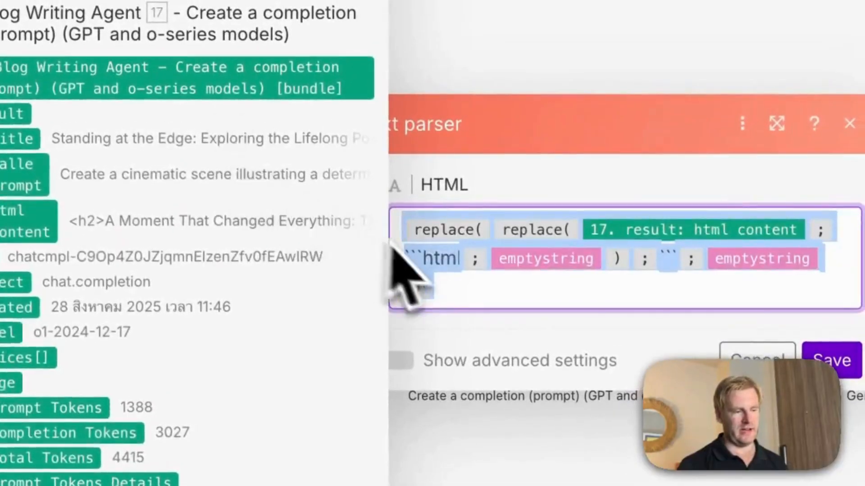
click(417, 261)
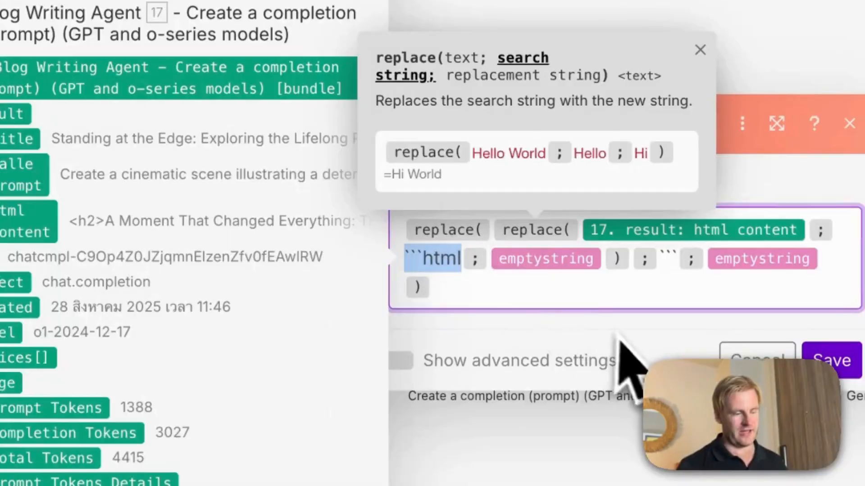
click(627, 357)
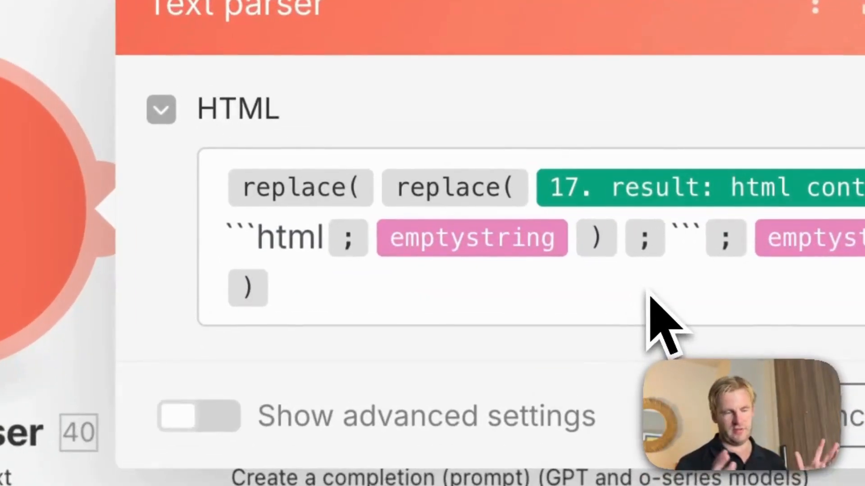
Highlight the ```html search text in the Text parser's replace formula, check the whole formula, and close the module
drag(327, 239, 228, 236)
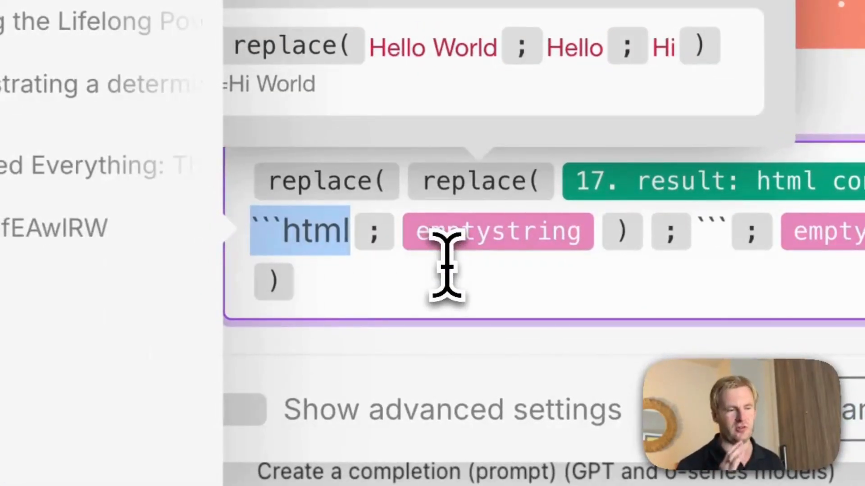
click(446, 275)
key(super+a)
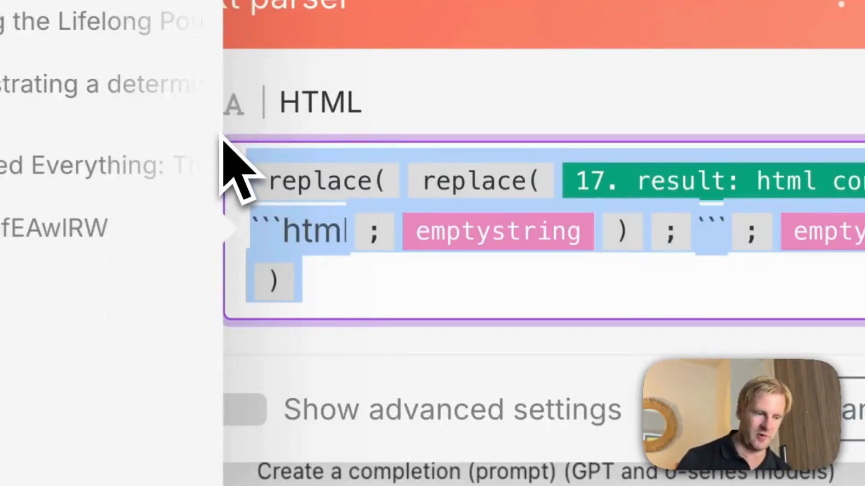
double_click(317, 245)
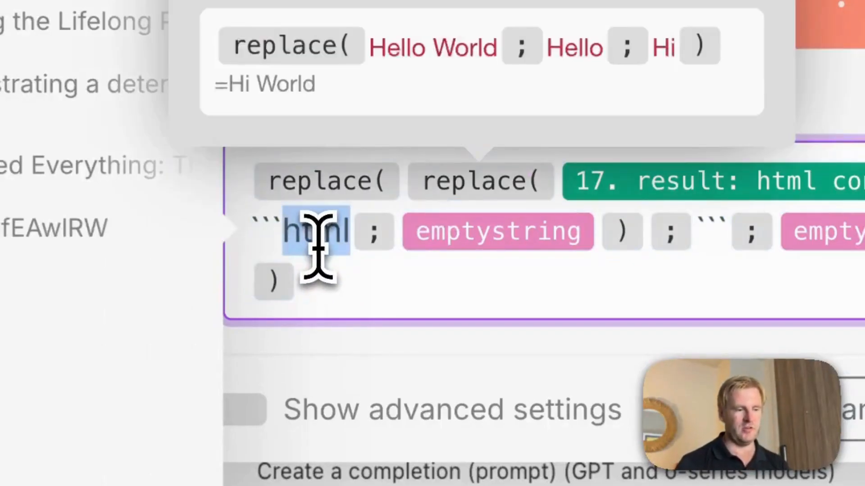
click(254, 227)
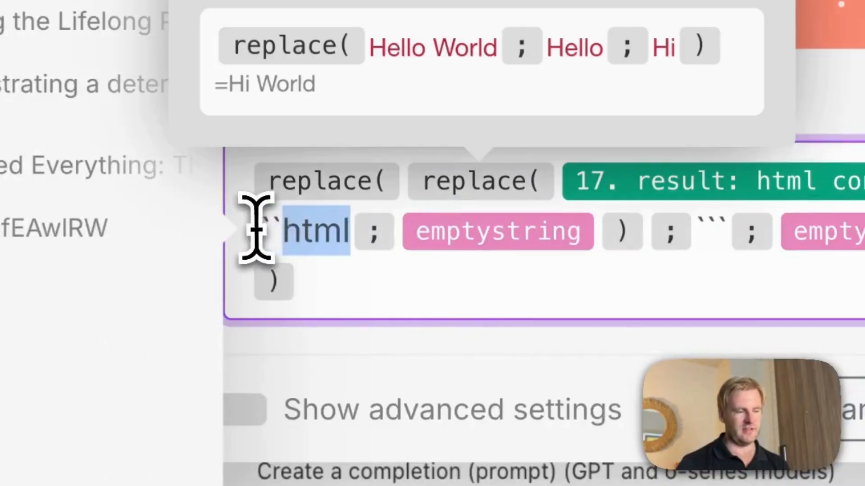
drag(254, 227, 342, 224)
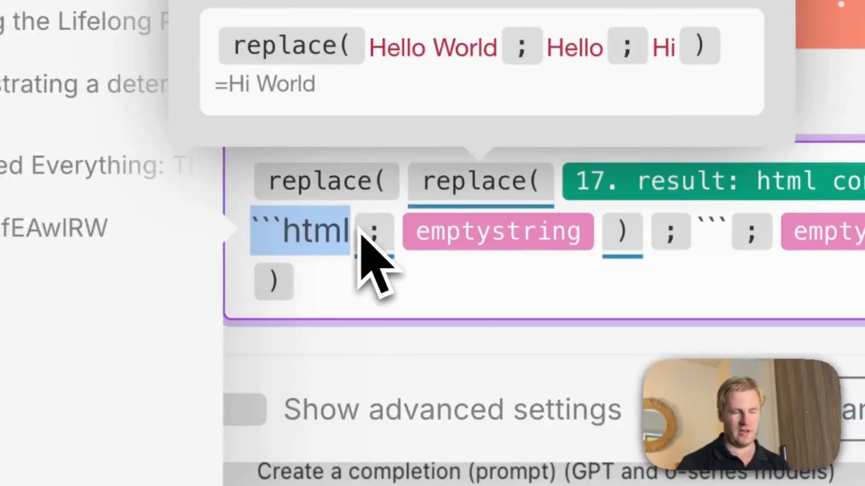
click(628, 352)
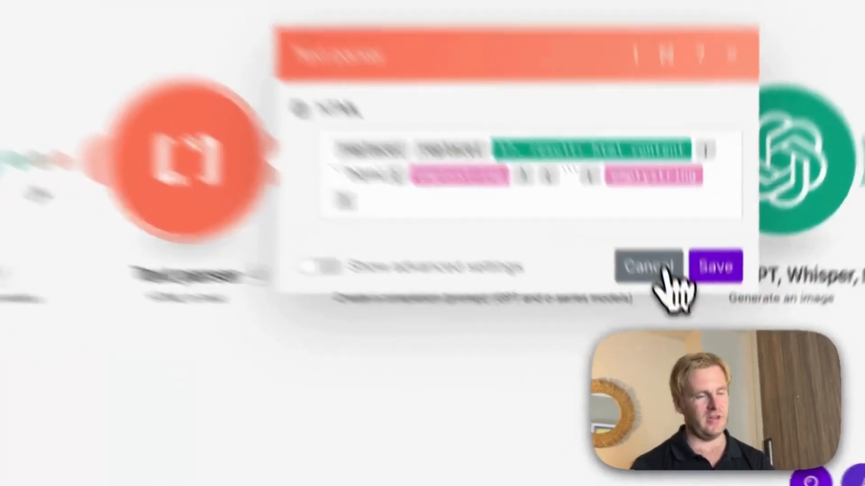
click(669, 326)
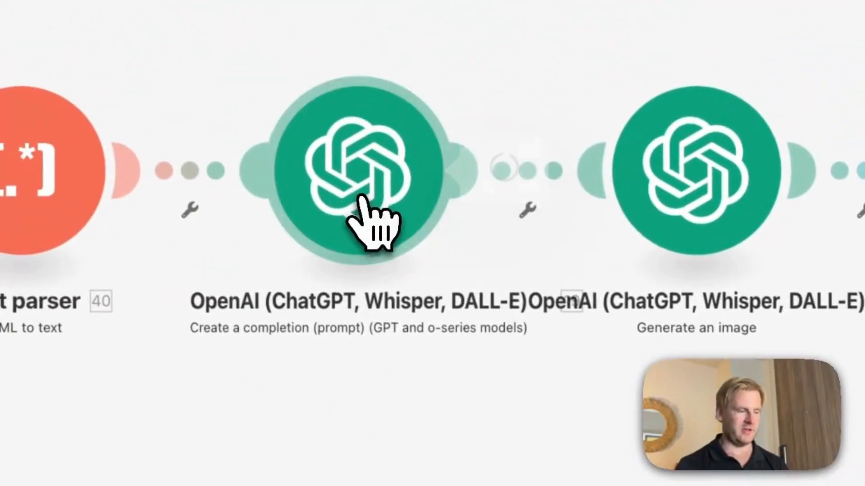
Open the OpenAI completion module after the Text parser and review its "Summarise in 1 sentence:" prompt and Max Completion Tokens setting
click(345, 194)
scroll(542, 259, down, 5)
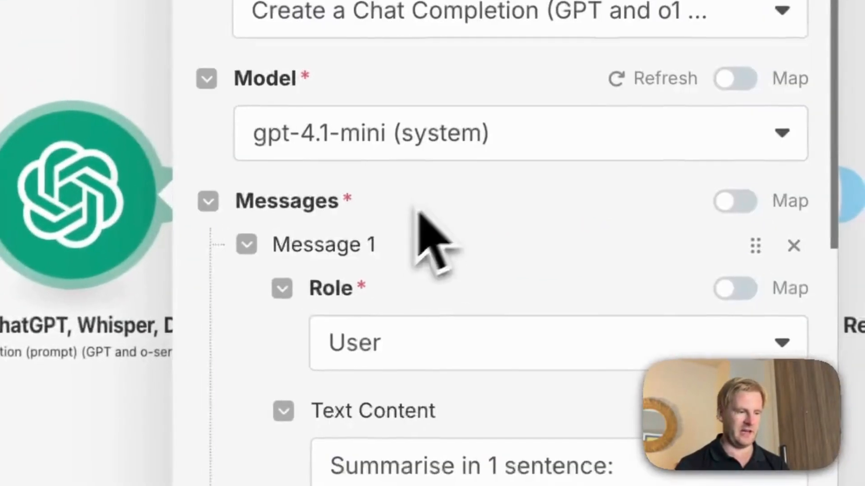
scroll(419, 252, down, 5)
drag(473, 279, 338, 211)
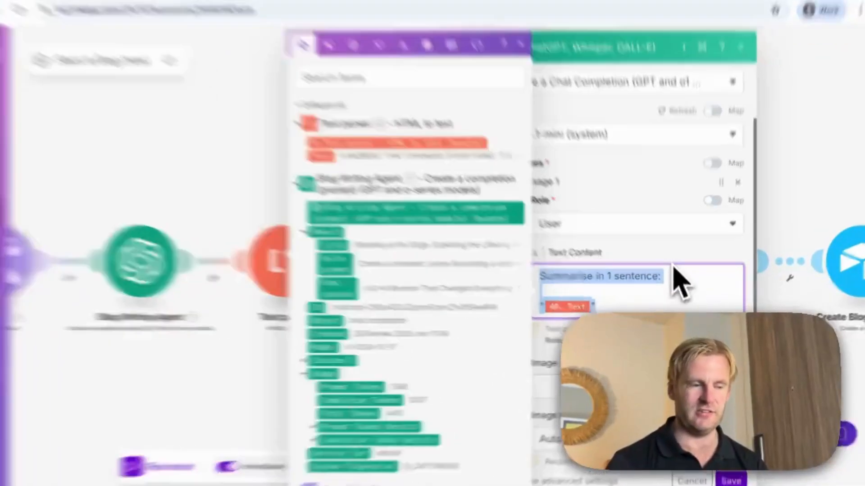
click(679, 281)
scroll(676, 316, down, 6)
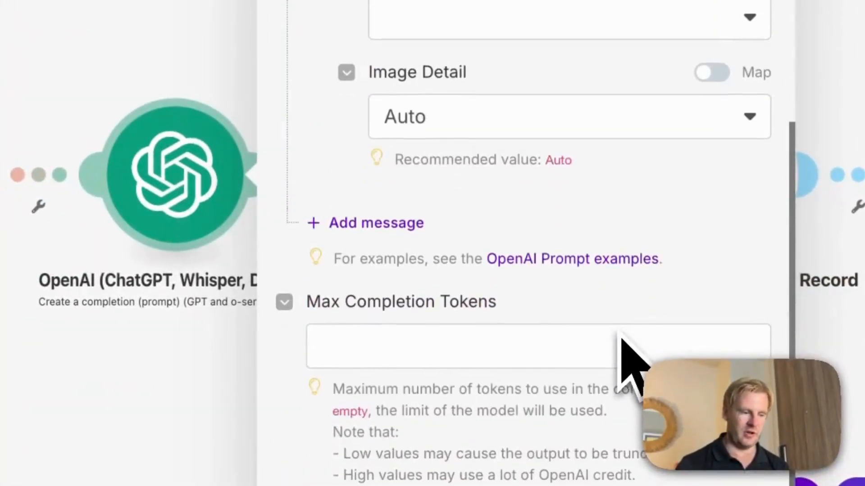
scroll(619, 334, up, 5)
click(108, 343)
Open the Generate an image module and review its prompt with the mapped dalle prompt and the available mapping items
click(534, 81)
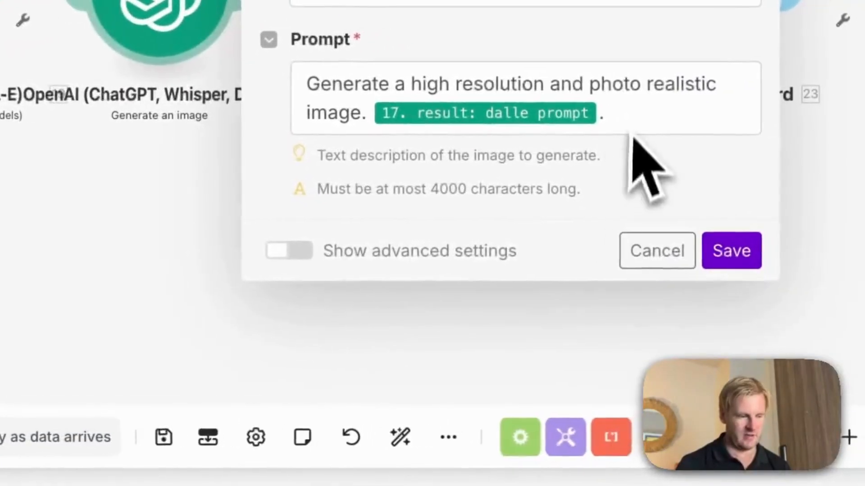
click(814, 112)
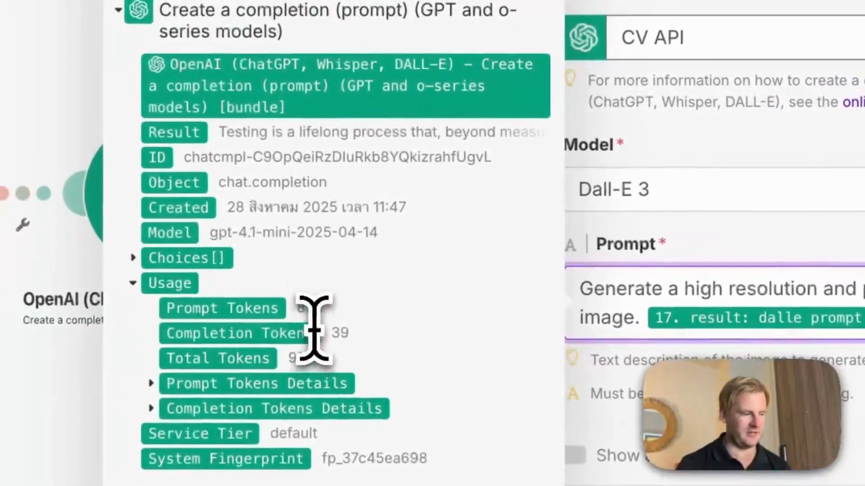
scroll(290, 293, down, 5)
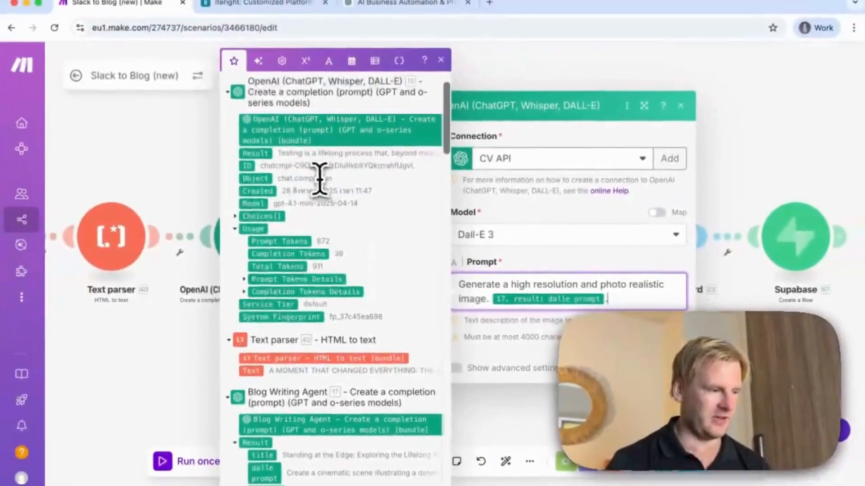
scroll(299, 216, down, 5)
scroll(297, 315, down, 2)
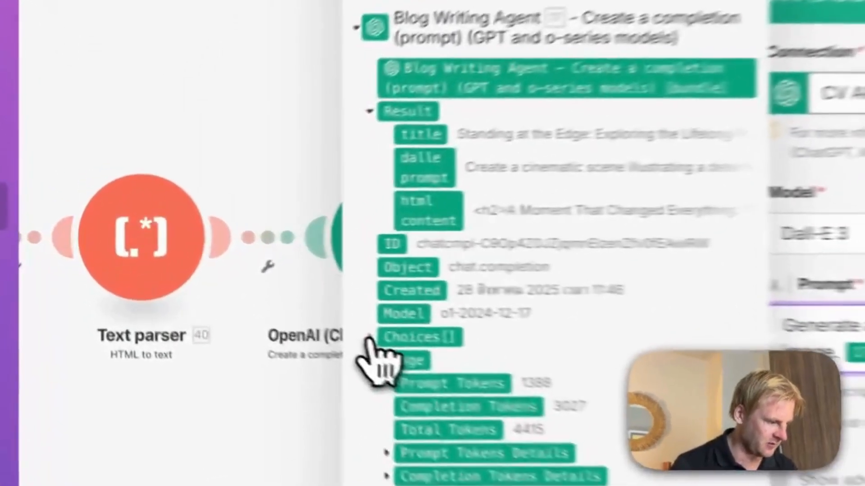
Expand the Choices, Message and Annotations outputs of the Blog Writing Agent among the mapping items and look through them
click(234, 290)
scroll(394, 351, down, 2)
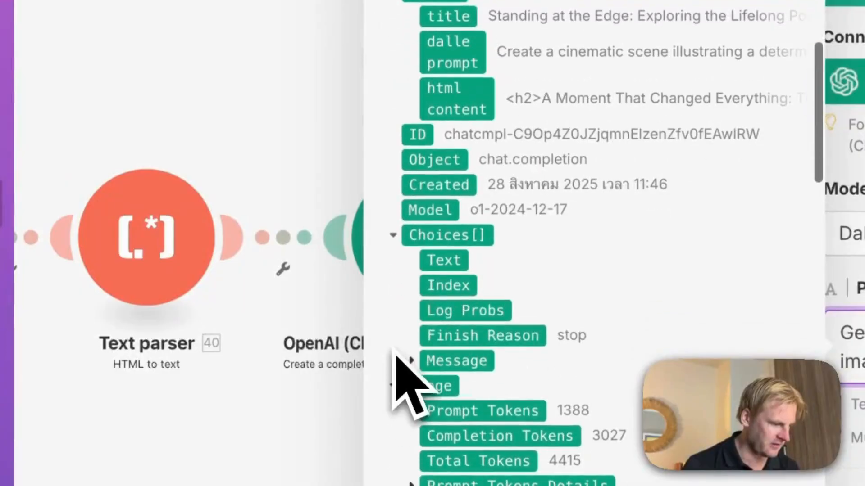
click(411, 362)
scroll(415, 392, down, 3)
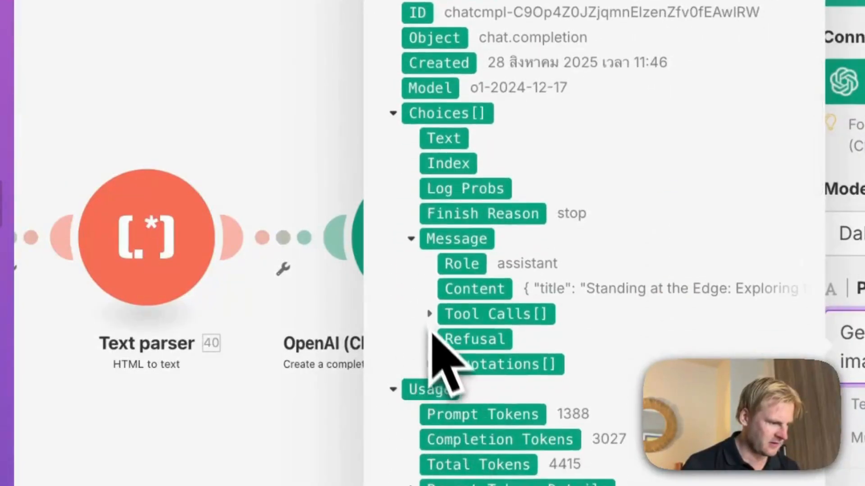
click(428, 364)
scroll(433, 378, down, 2)
click(428, 262)
scroll(431, 269, up, 3)
scroll(430, 269, up, 1)
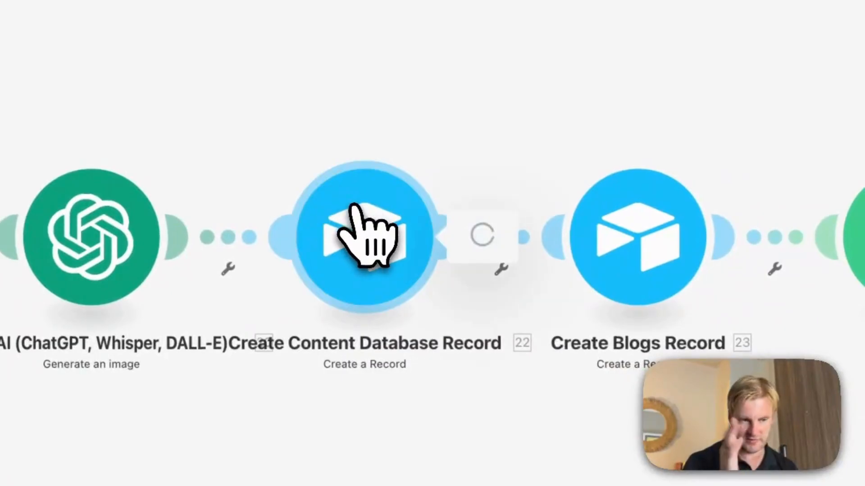
Open the Create Content Database Record module and look through its record fields
click(354, 210)
scroll(599, 356, down, 5)
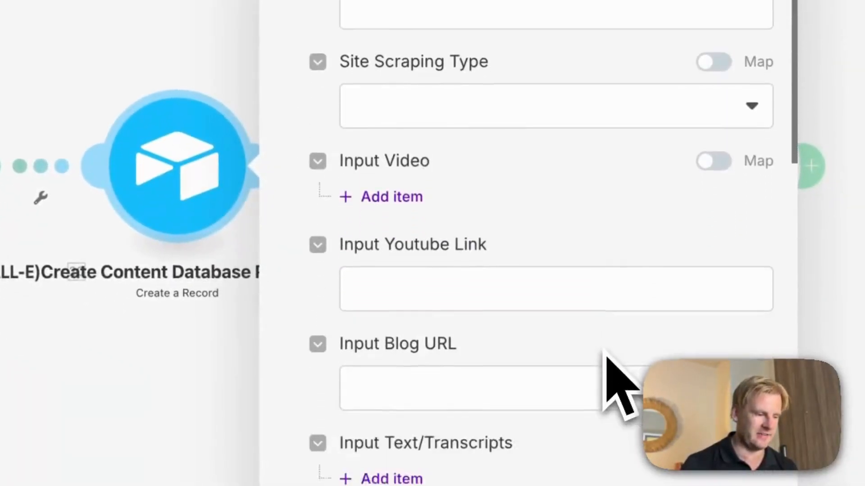
scroll(606, 355, down, 15)
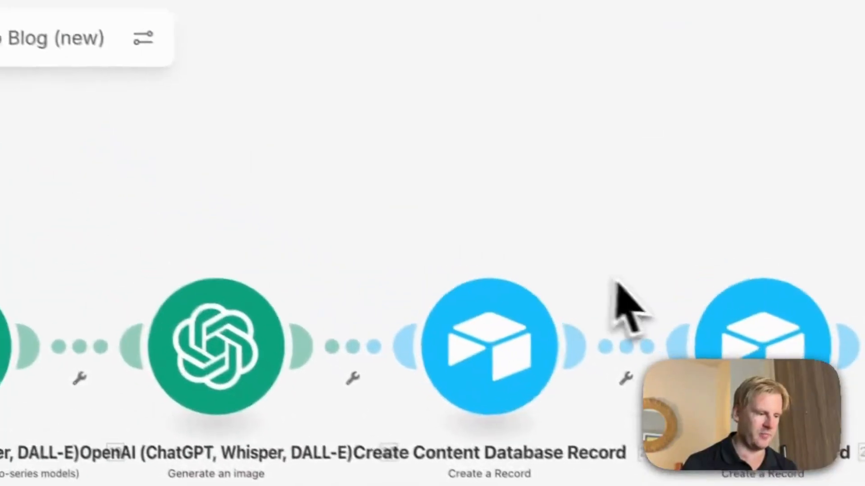
drag(617, 299, 410, 205)
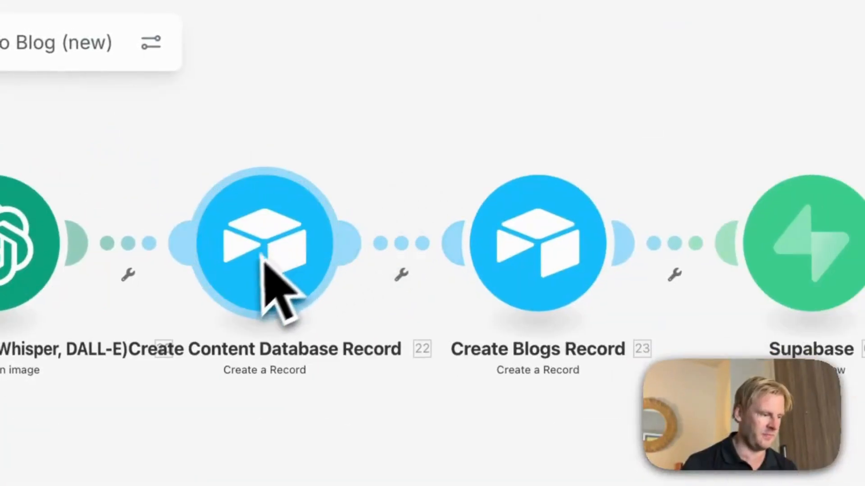
Map the Blog Writing Agent's html content into the Notes field of the Create Content Database Record module, and close the module
scroll(266, 257, up, 5)
click(379, 230)
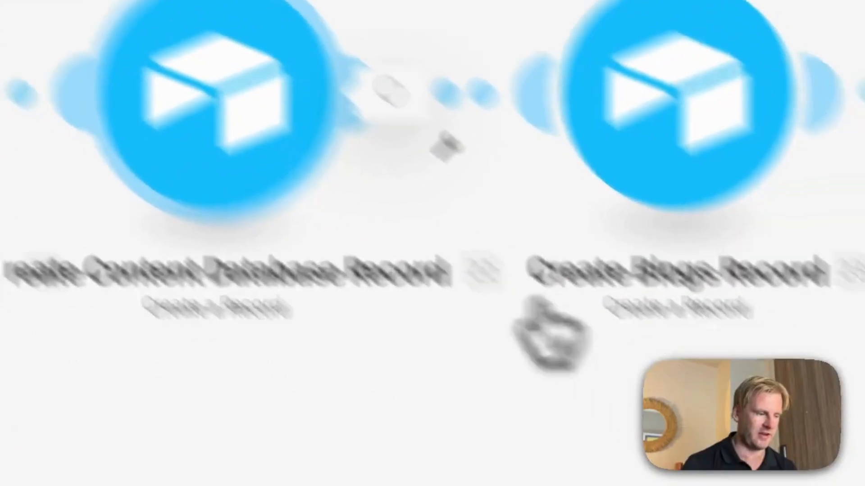
scroll(425, 365, down, 4)
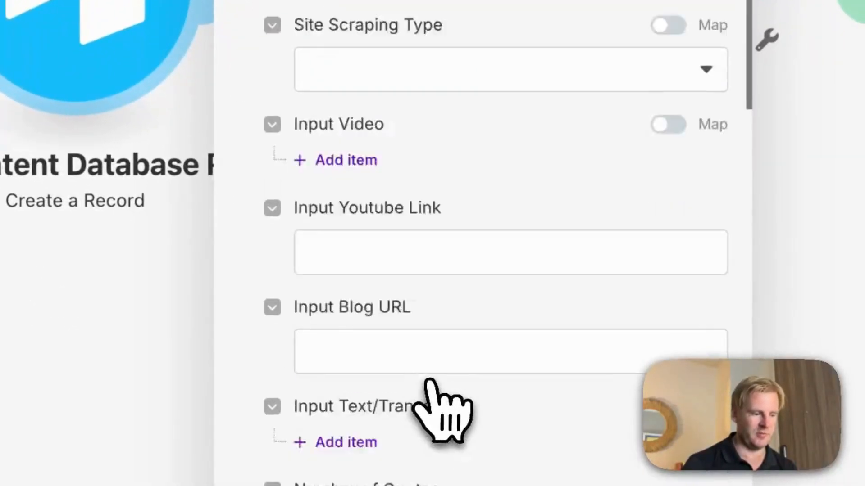
scroll(446, 360, up, 4)
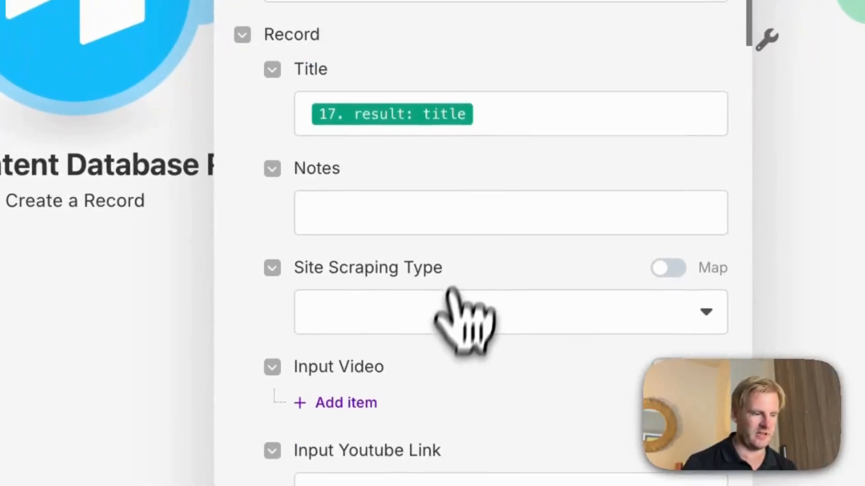
click(467, 223)
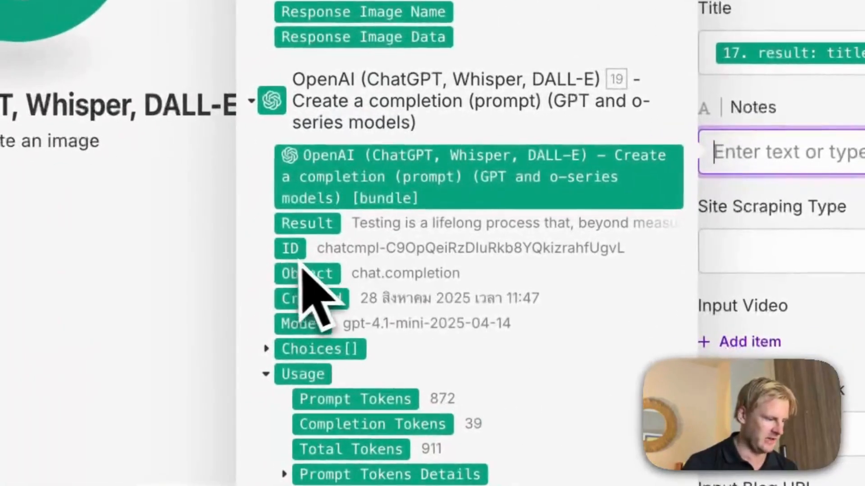
scroll(331, 266, down, 5)
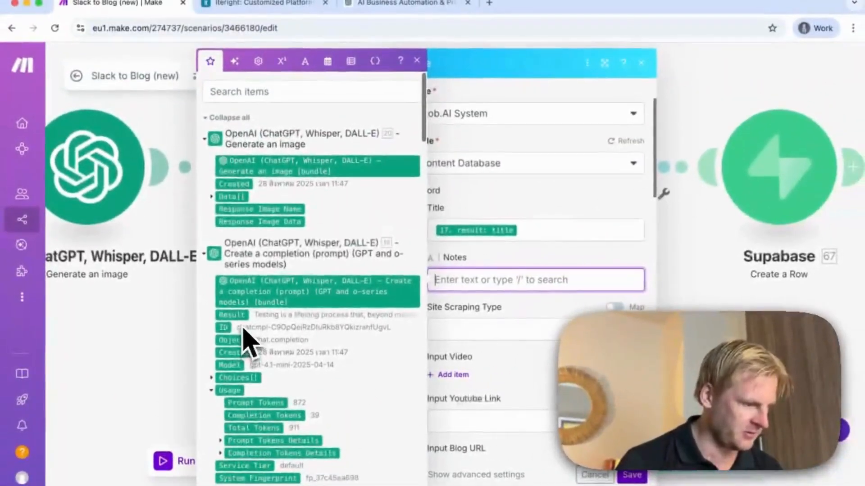
scroll(246, 346, down, 2)
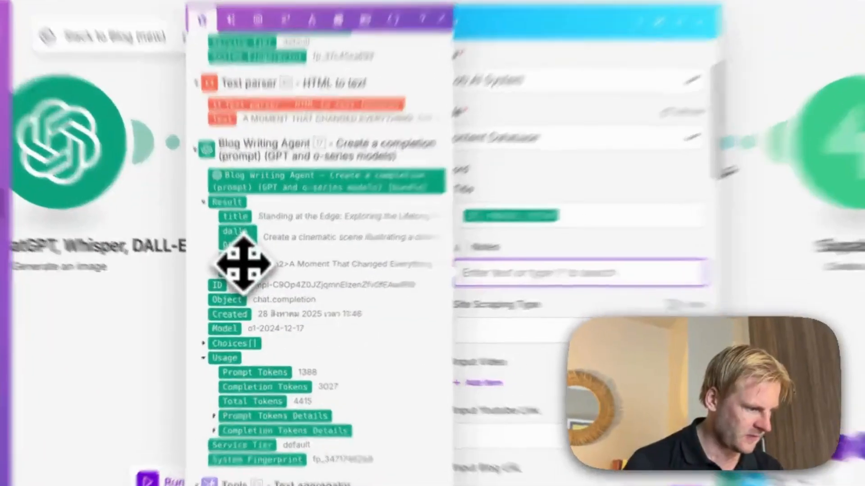
click(244, 274)
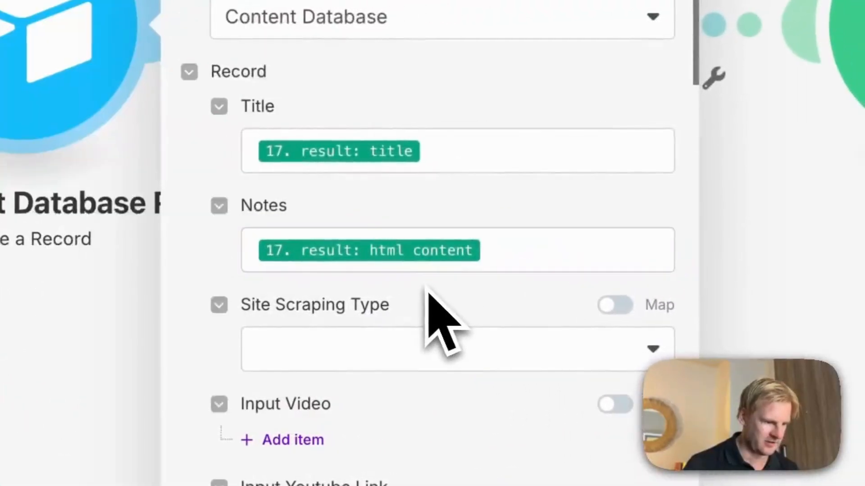
scroll(430, 281, down, 1)
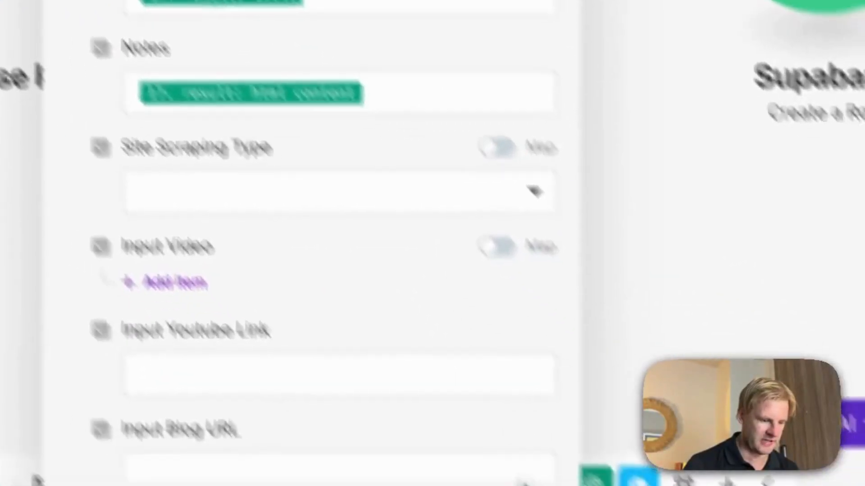
click(480, 423)
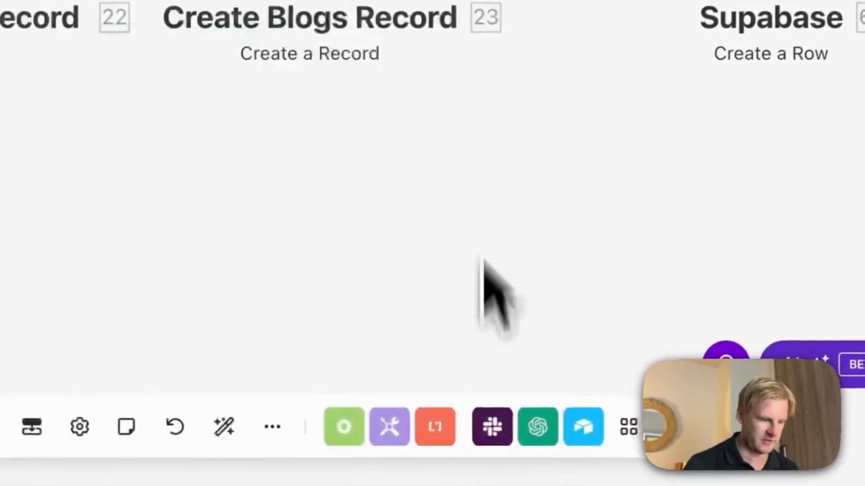
Review the Title, Content and HTML Content mappings in the Create Blogs Record module, and open the Supabase module
scroll(316, 144, down, 1)
click(333, 149)
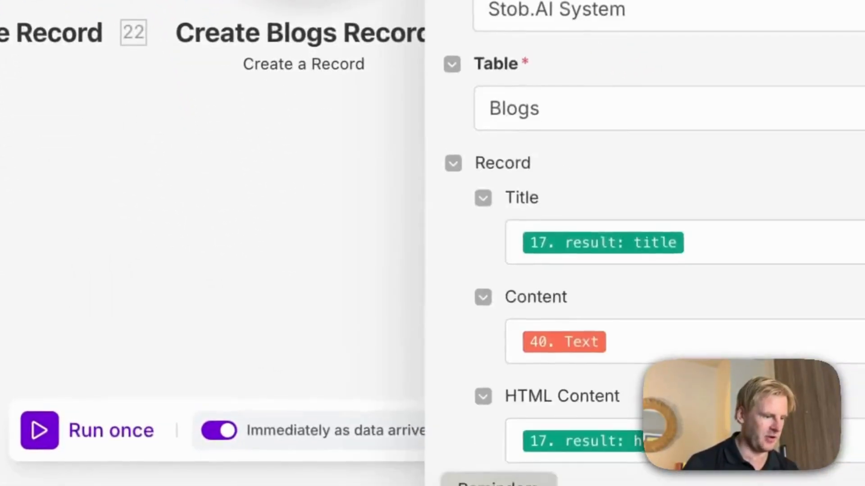
scroll(498, 286, down, 1)
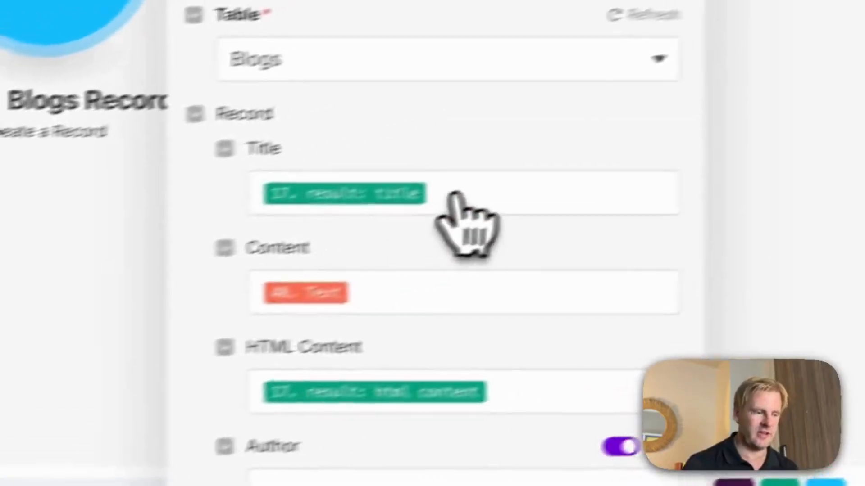
scroll(464, 221, down, 10)
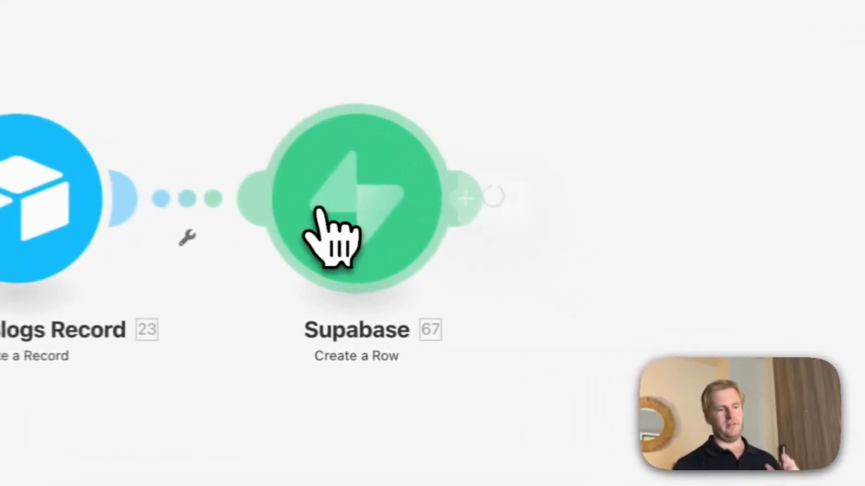
click(531, 279)
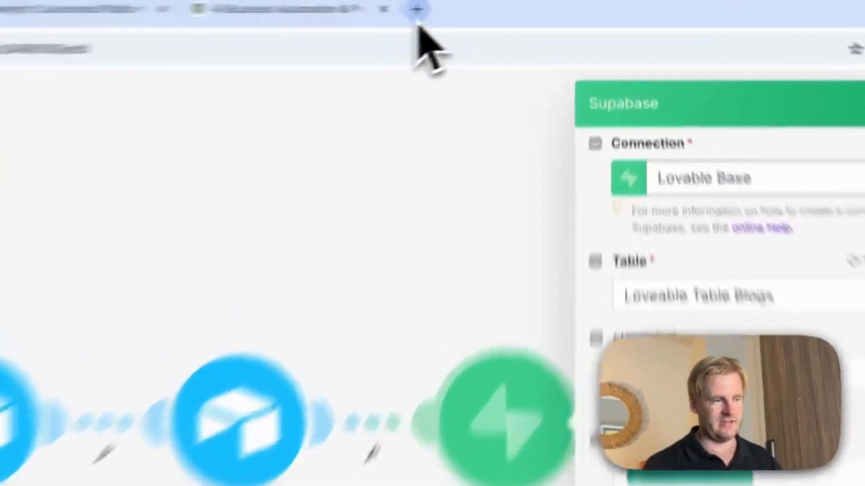
click(417, 13)
text(sup)
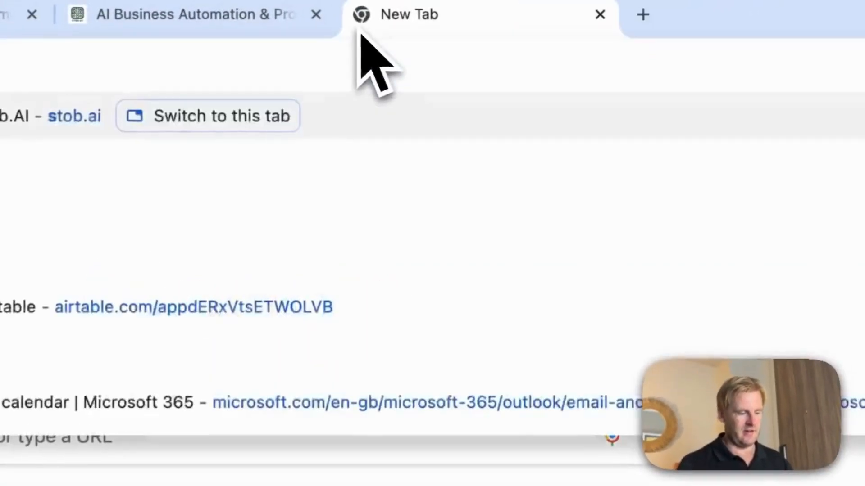
key(BackSpace)
key(BackSpace)
key(BackSpace)
key(BackSpace)
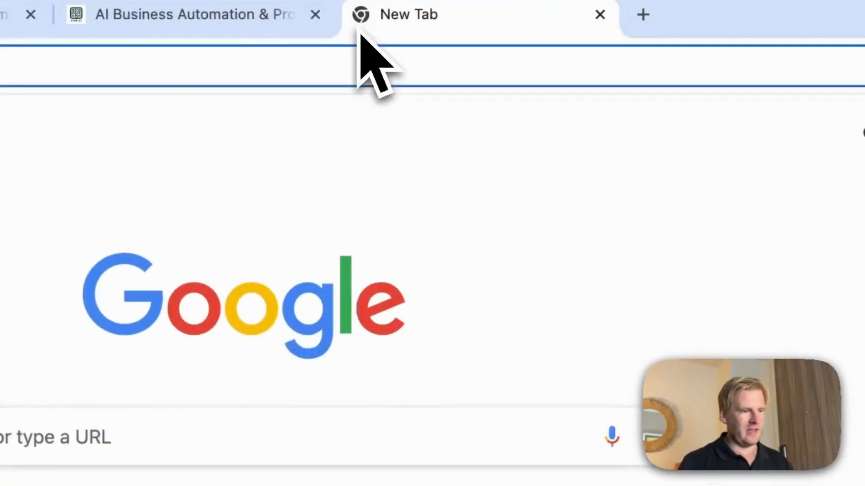
click(600, 14)
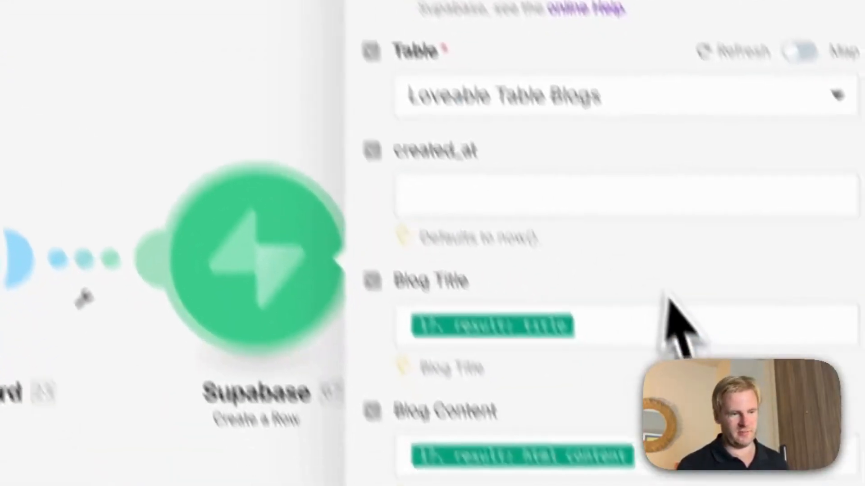
Review the Blog Title, Blog Content and Blog Image mappings in the Supabase module, and save the module
scroll(653, 269, down, 3)
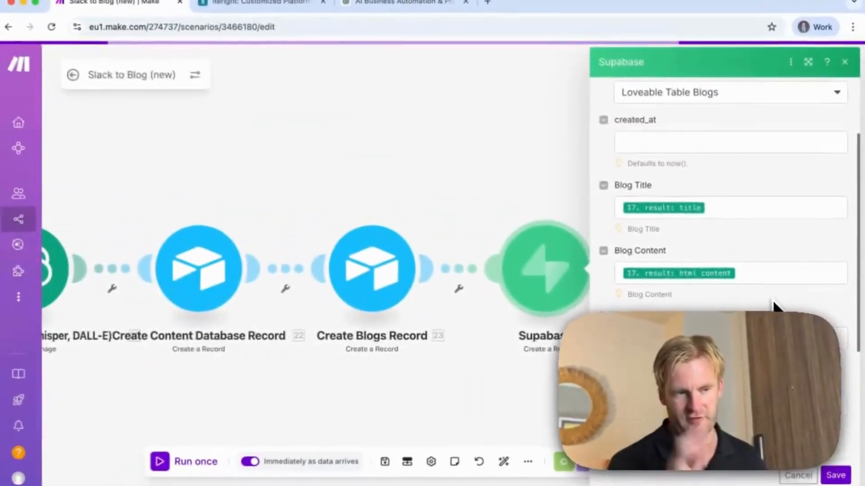
scroll(774, 307, up, 2)
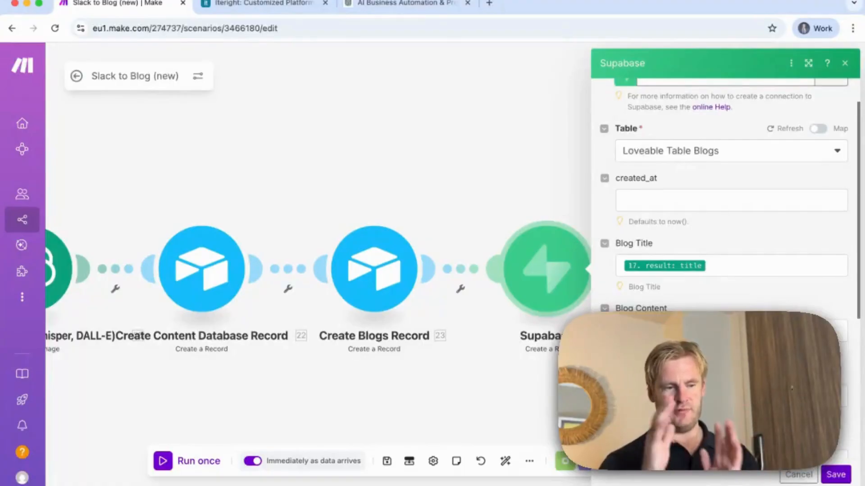
scroll(757, 345, down, 2)
click(740, 344)
scroll(739, 382, down, 4)
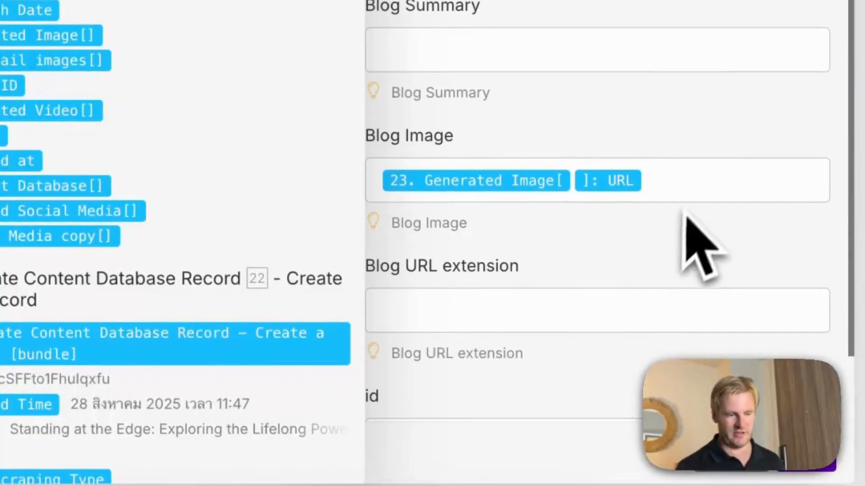
click(687, 191)
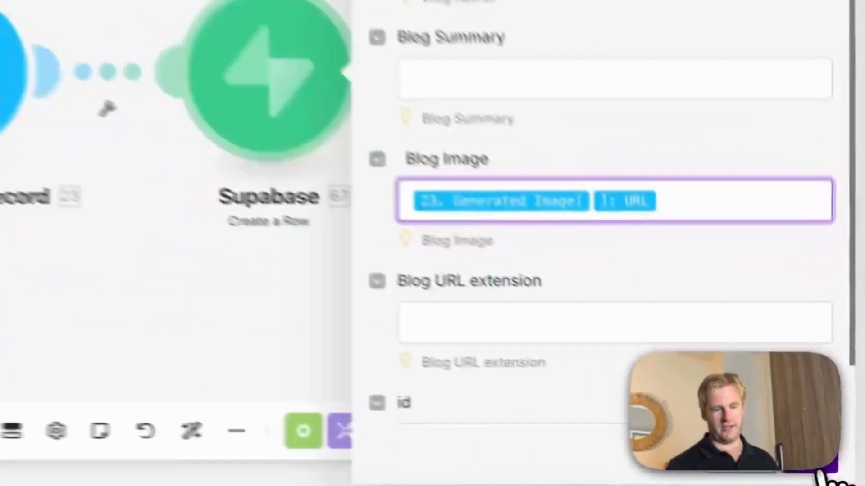
click(834, 474)
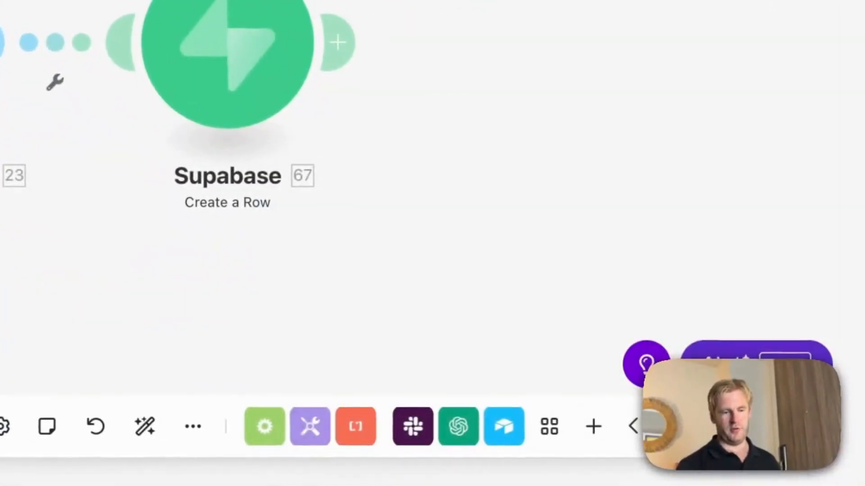
Turn off running immediately as data arrives, and run the scenario once, waiting for new data
scroll(608, 276, down, 1)
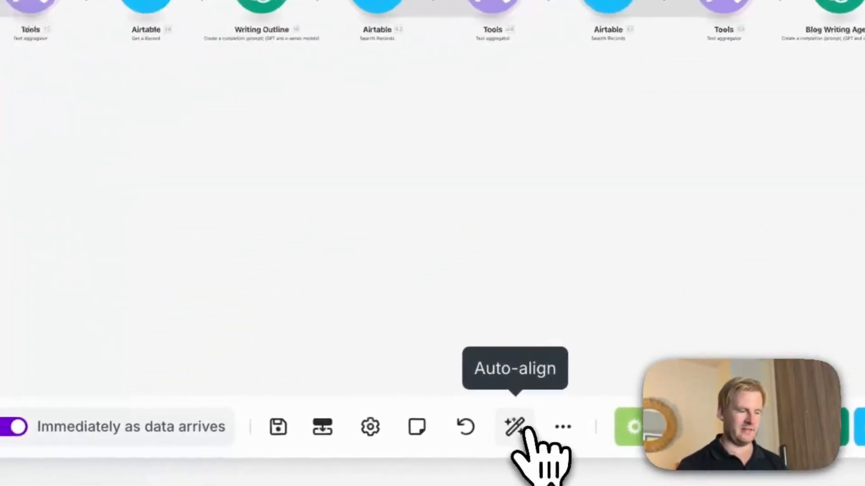
click(439, 448)
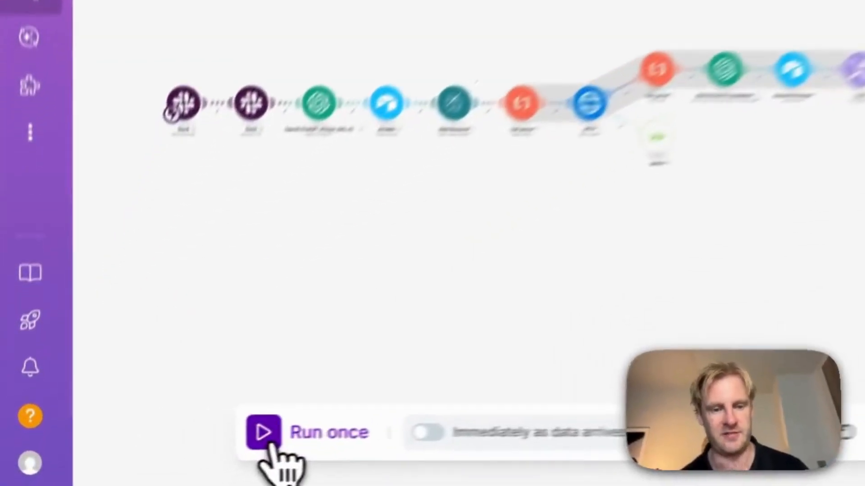
click(270, 444)
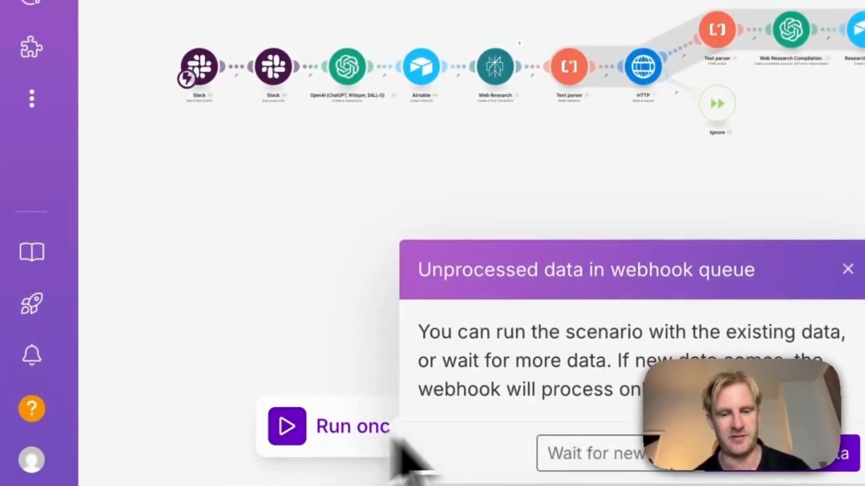
click(583, 454)
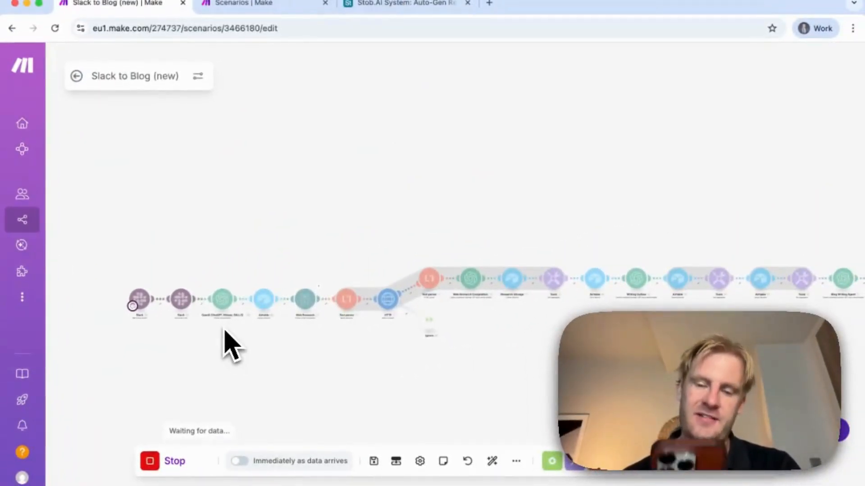
Stop the waiting scenario run and start a single run again
scroll(223, 331, down, 4)
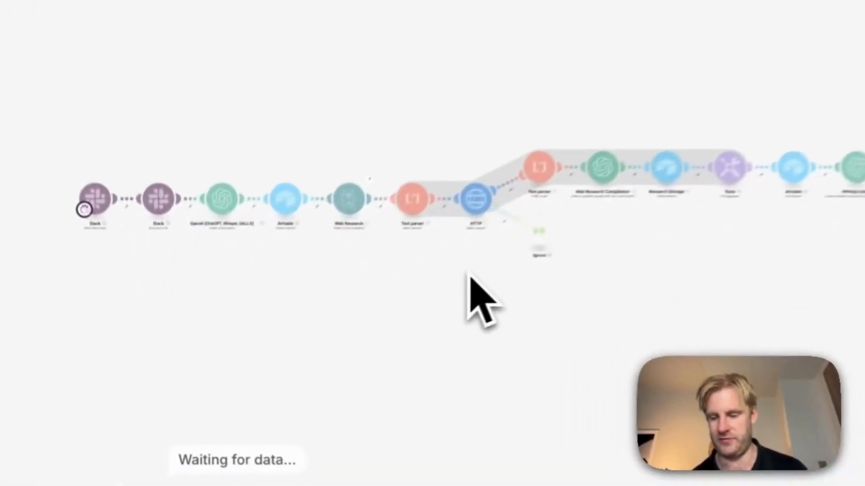
drag(445, 243, 391, 231)
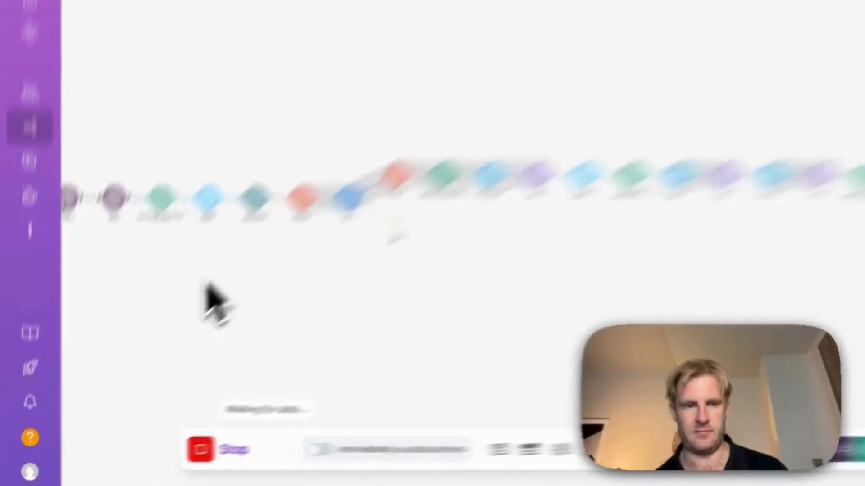
click(201, 449)
click(201, 449)
click(510, 465)
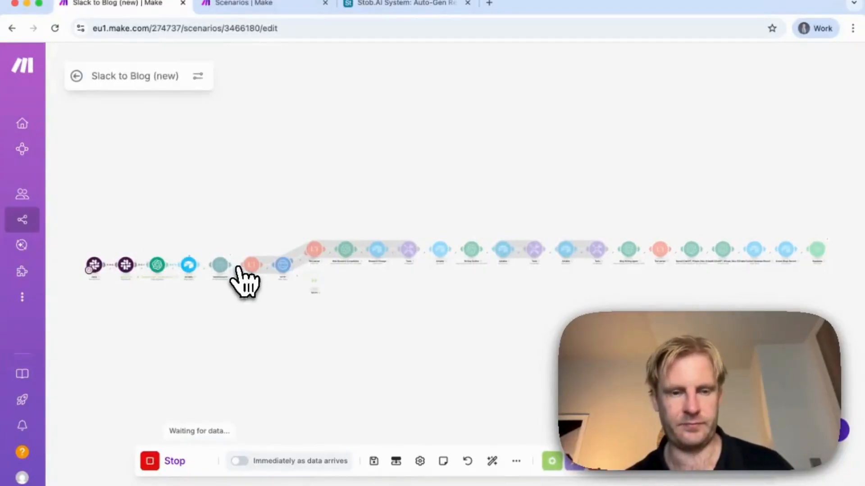
Inspect the Web Research module's run details, expanding the input Messages to read the query content, and close them
scroll(239, 271, up, 5)
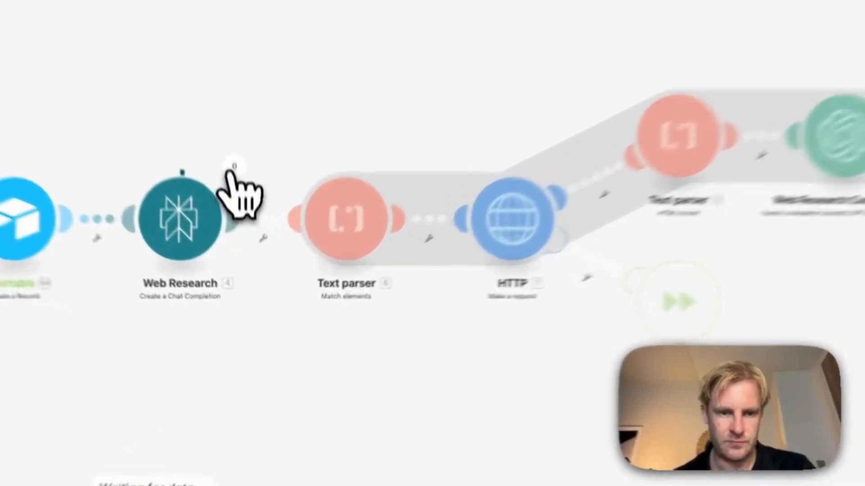
click(233, 168)
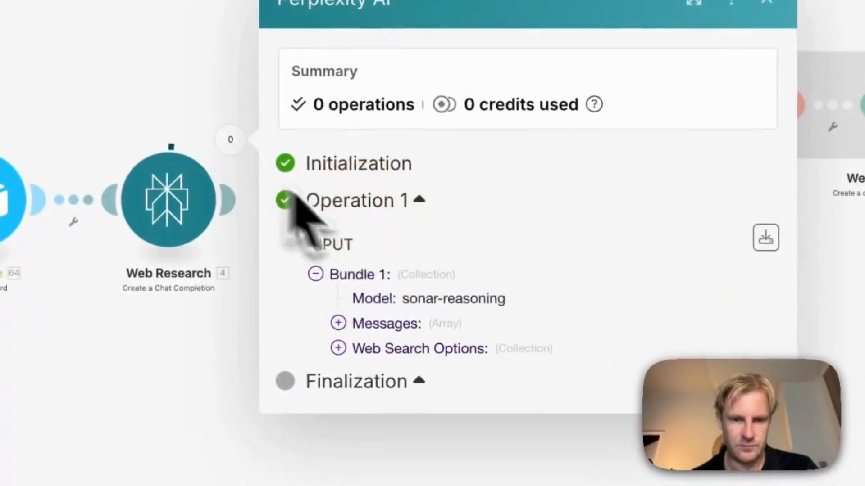
click(328, 327)
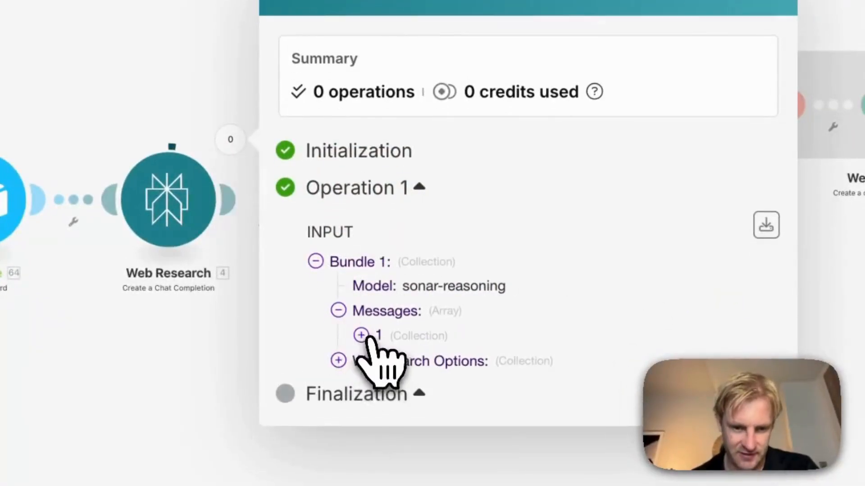
click(363, 336)
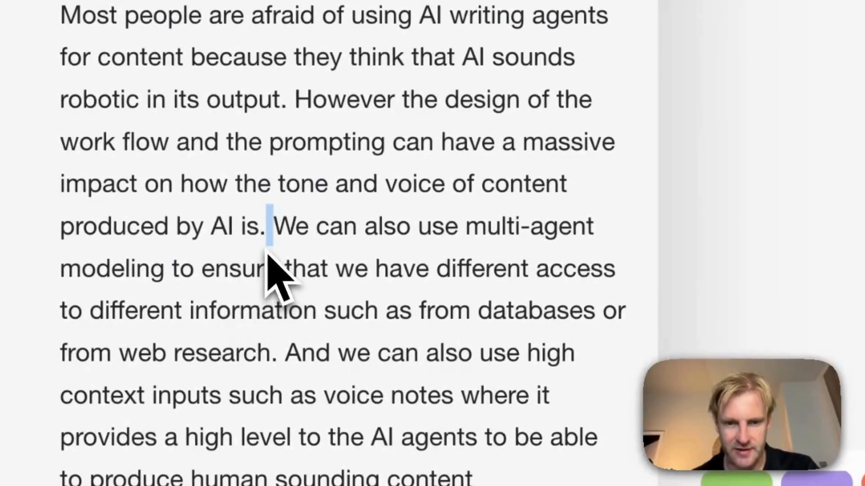
triple_click(265, 250)
click(452, 140)
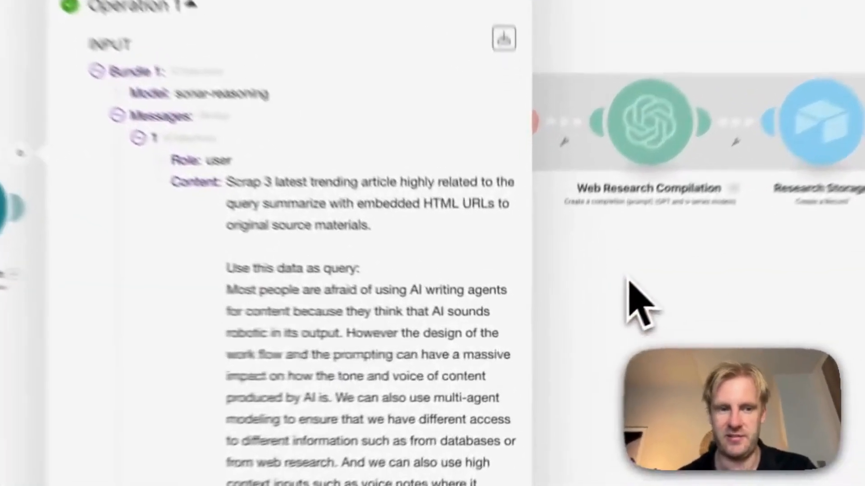
click(581, 316)
Reopen the Web Research run details, expand Web Search Options to check the search context size, and close them
drag(581, 315, 487, 315)
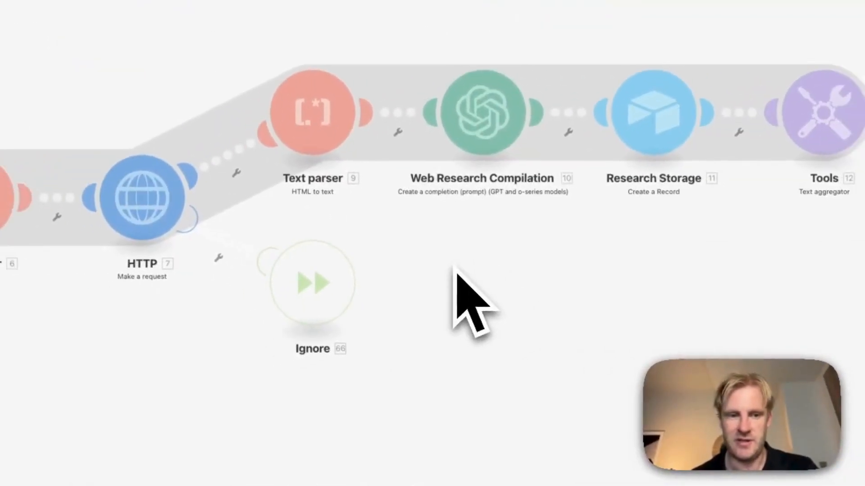
click(301, 138)
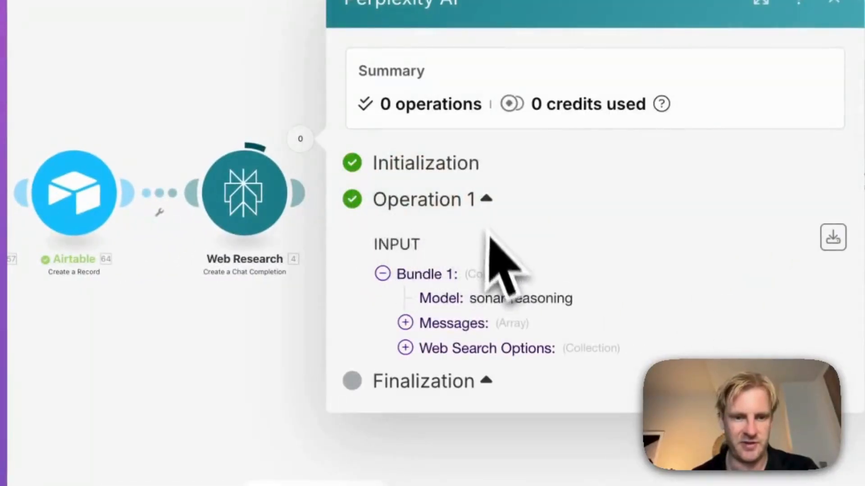
click(405, 349)
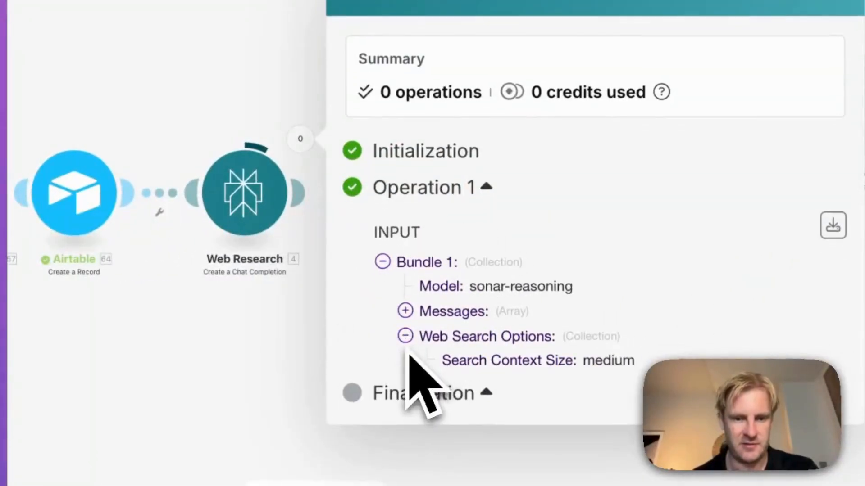
click(288, 324)
Follow the run's progress through the modules, from Text parser and Web Research Compilation to the later writing modules
scroll(284, 320, down, 3)
scroll(285, 320, down, 5)
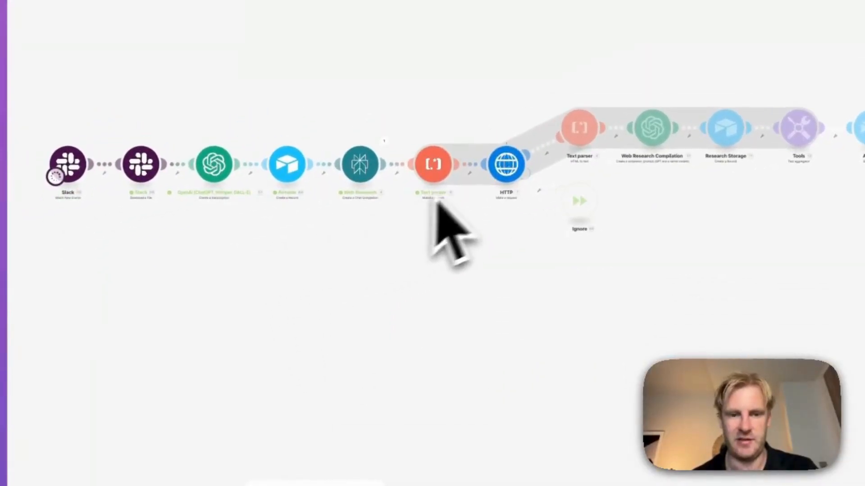
scroll(469, 178, up, 2)
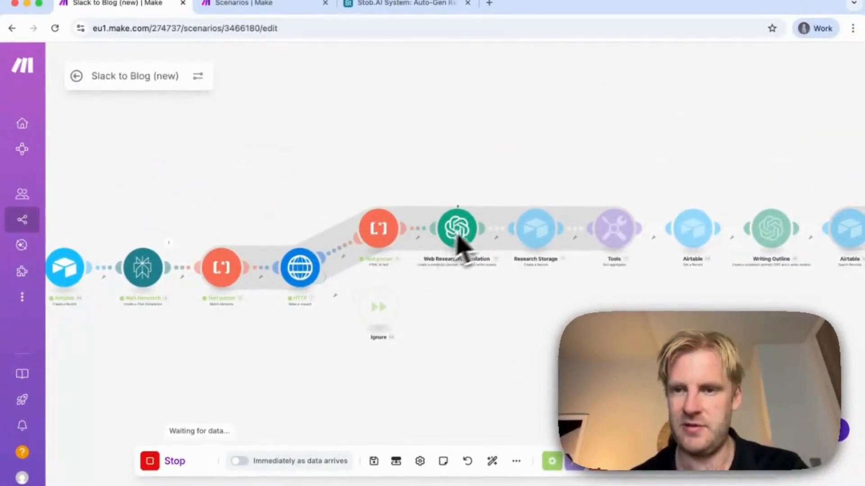
scroll(468, 232, down, 3)
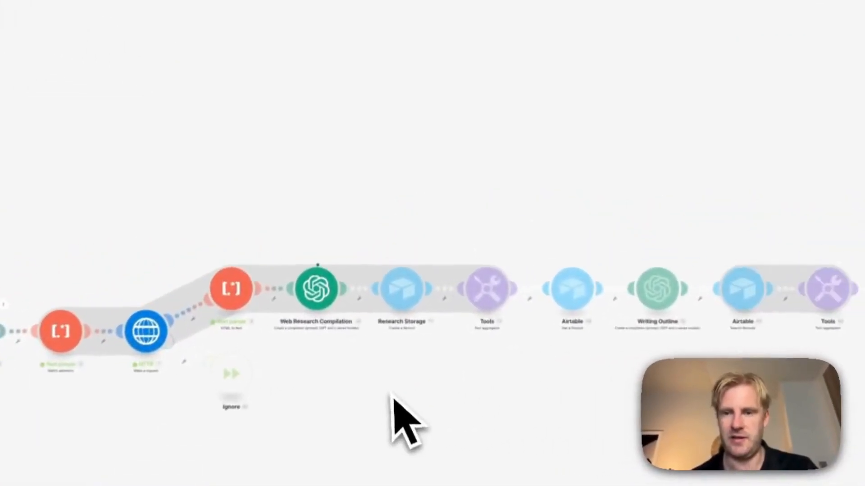
scroll(392, 397, down, 2)
drag(396, 399, 338, 393)
scroll(312, 397, down, 1)
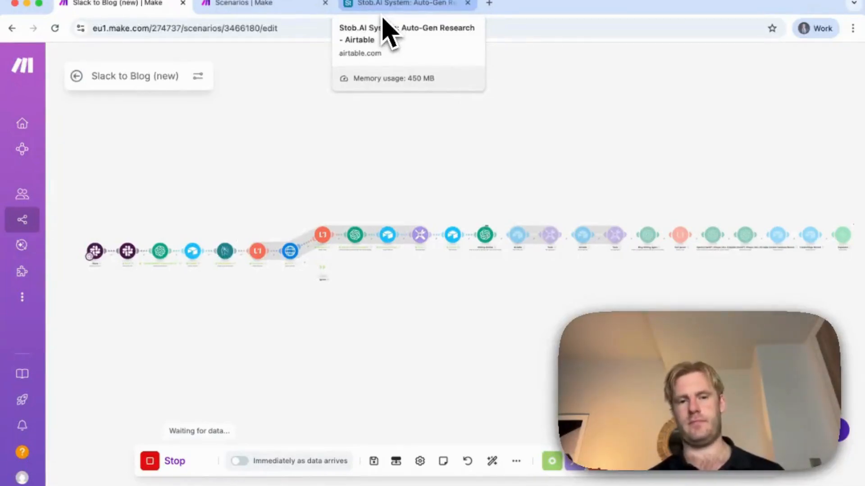
scroll(755, 232, up, 5)
drag(755, 232, 566, 288)
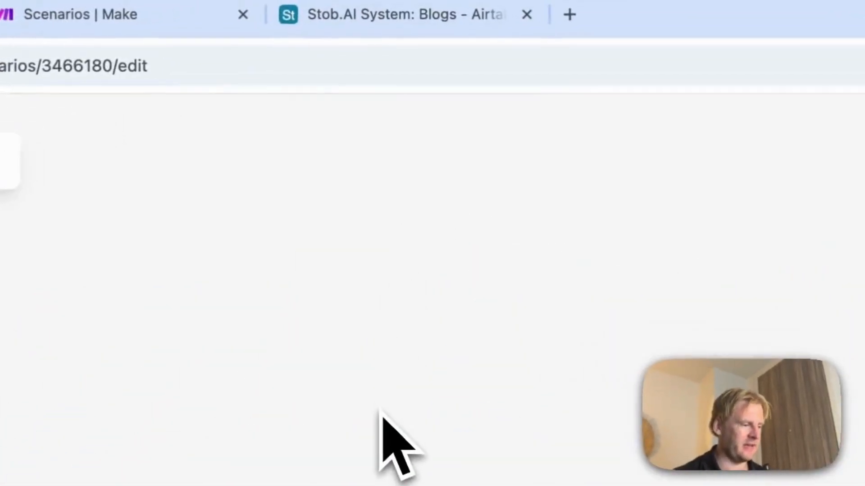
Switch to the Airtable Blogs table, open the record "Fearing the Mechanical Echo: Collaborative AI Co-Creation" and read through its Content field
click(391, 20)
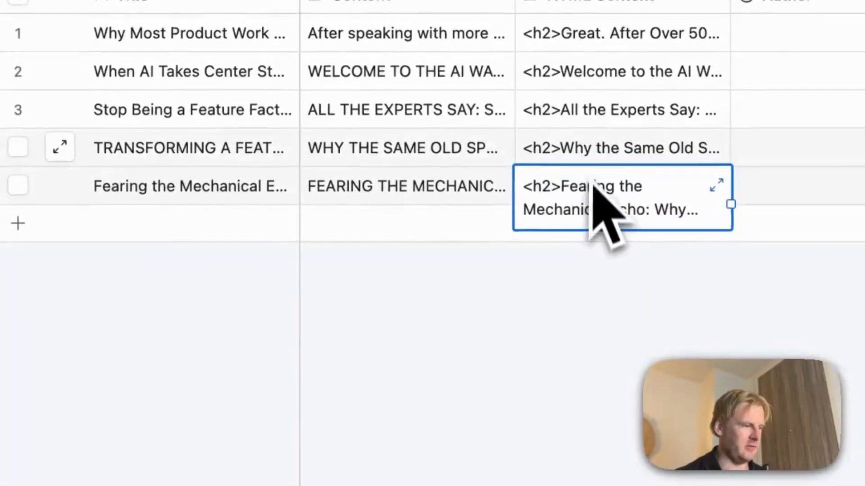
click(626, 471)
scroll(410, 397, up, 10)
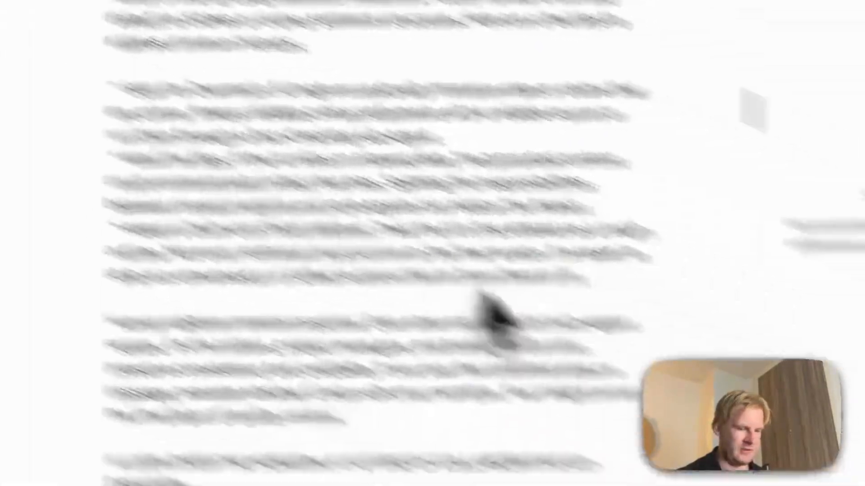
scroll(540, 460, down, 5)
scroll(471, 295, up, 15)
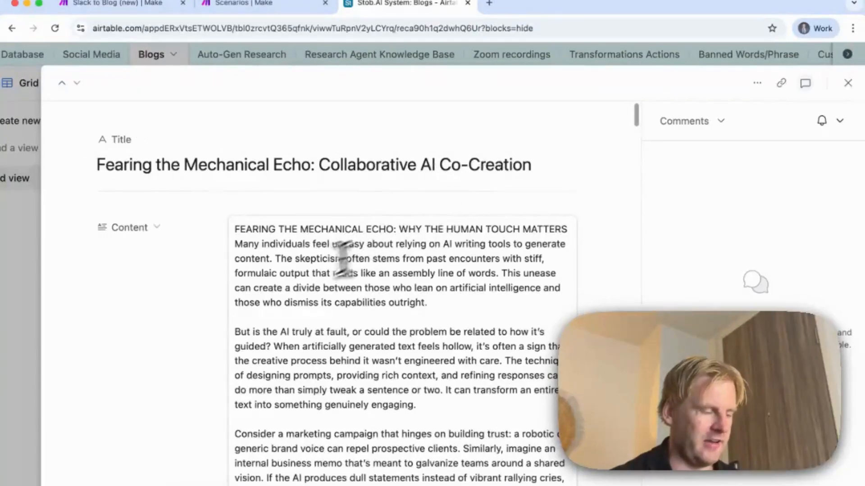
scroll(299, 276, down, 5)
scroll(363, 116, up, 5)
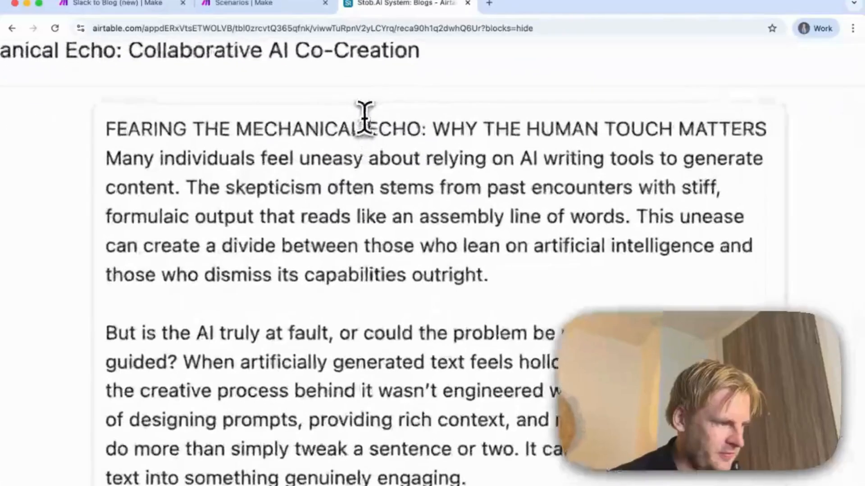
scroll(364, 117, down, 1)
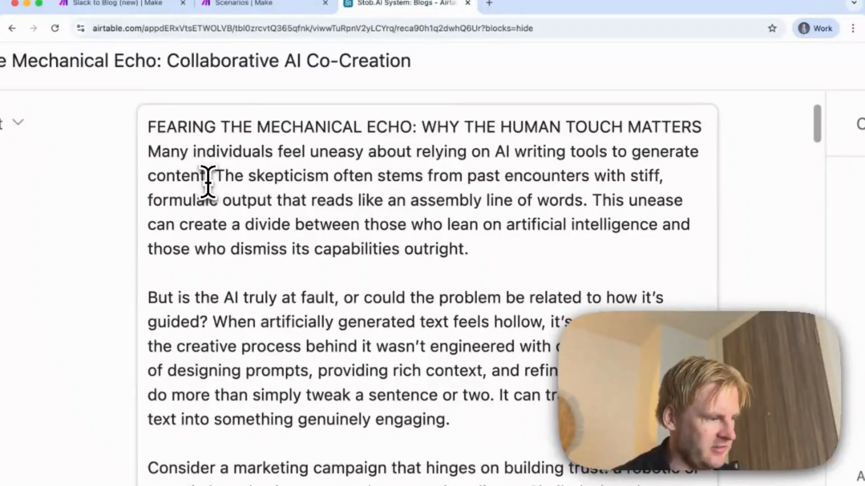
scroll(209, 181, down, 1)
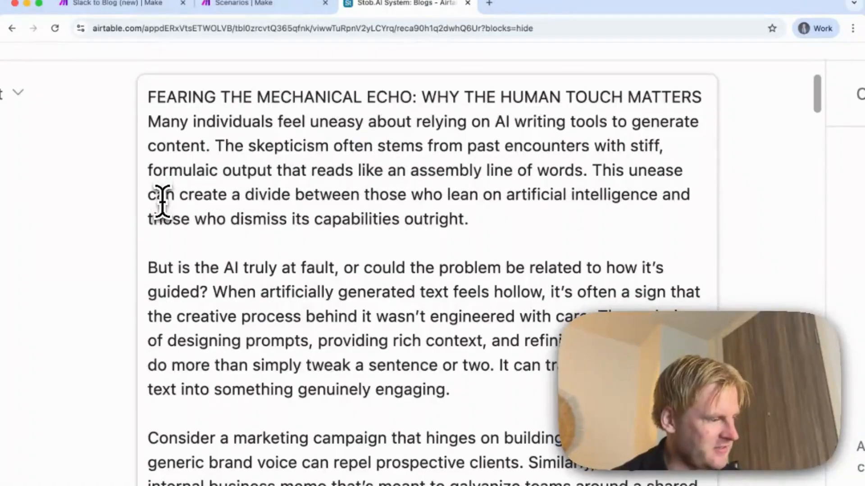
scroll(147, 201, down, 1)
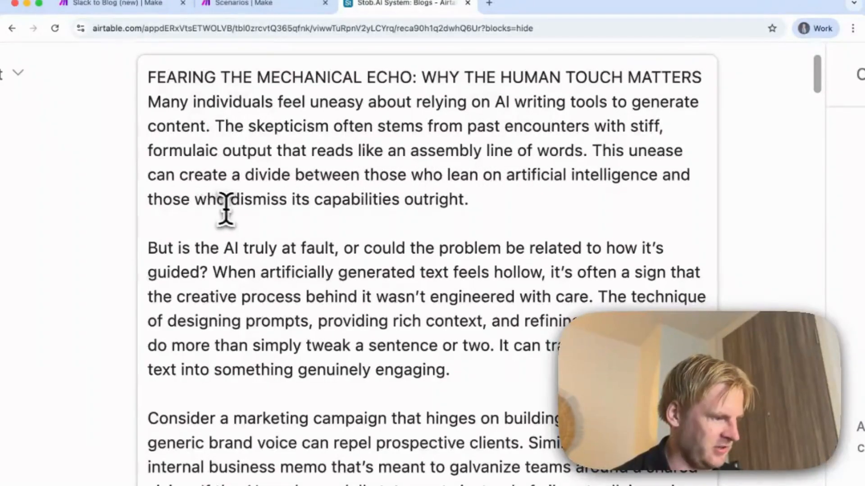
Read the blog's Content field from the opening section through "Inside the 2025 Landscape: Insights from Current Research", including its cited source link
scroll(314, 212, down, 3)
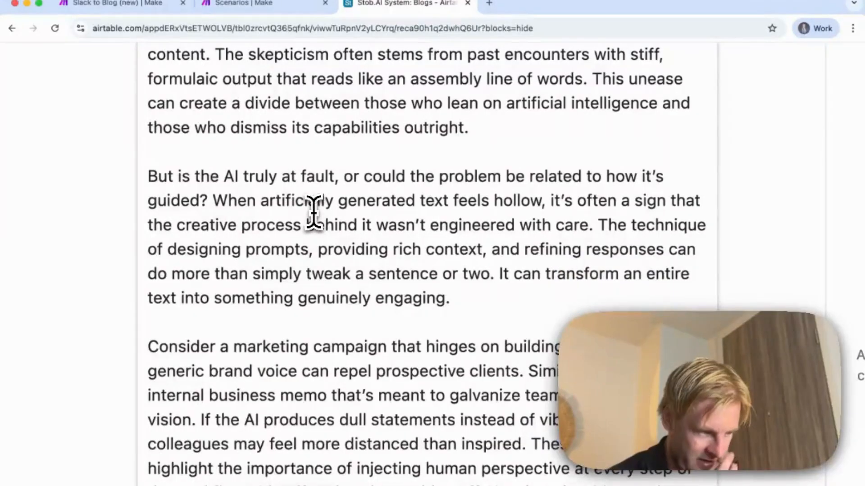
scroll(313, 212, down, 5)
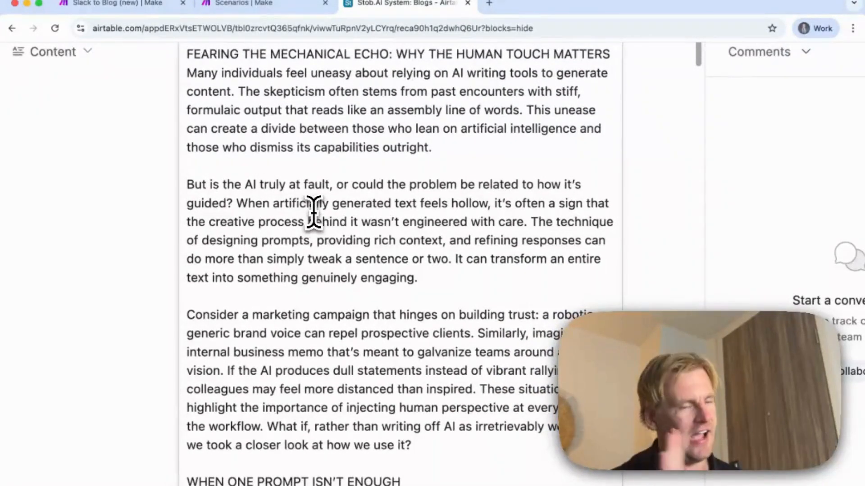
scroll(262, 207, down, 7)
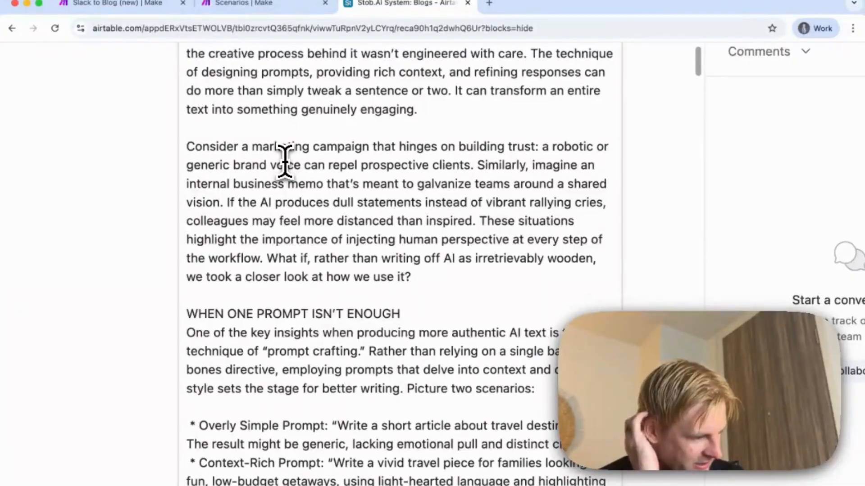
scroll(286, 157, down, 10)
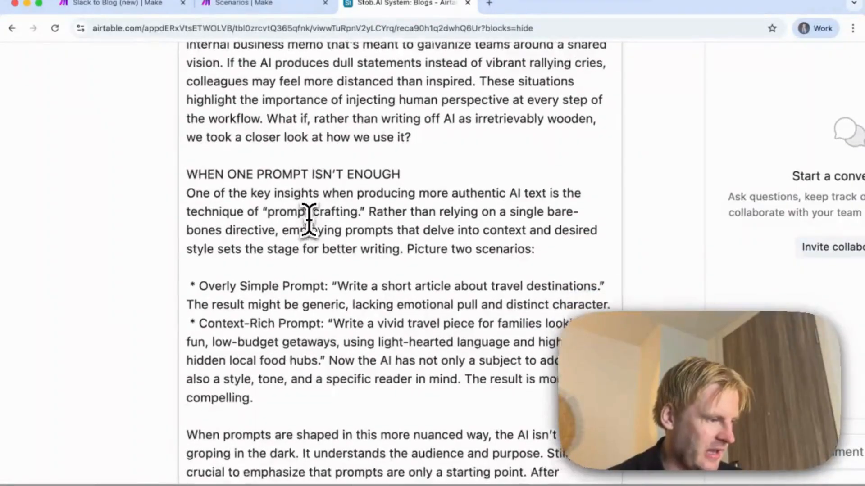
scroll(349, 231, down, 10)
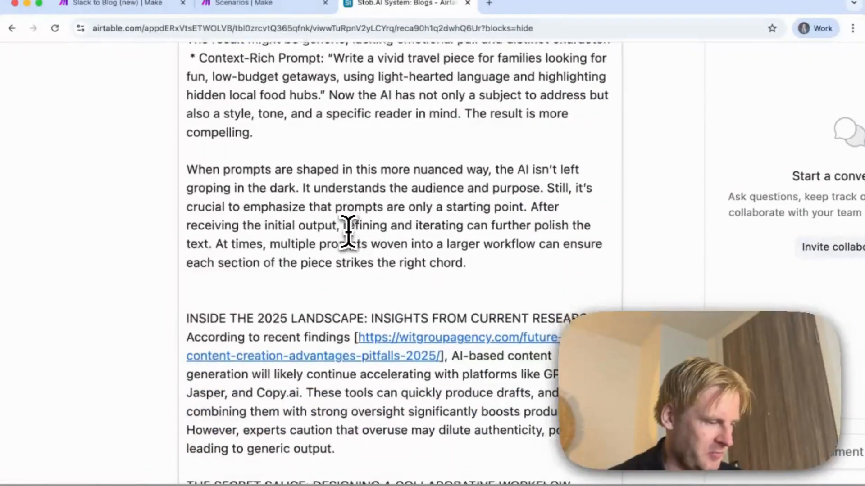
scroll(349, 232, down, 2)
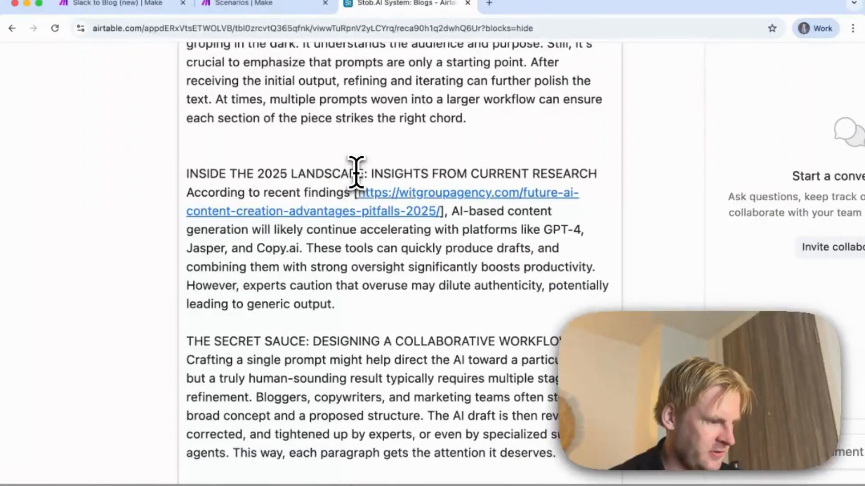
scroll(356, 174, down, 2)
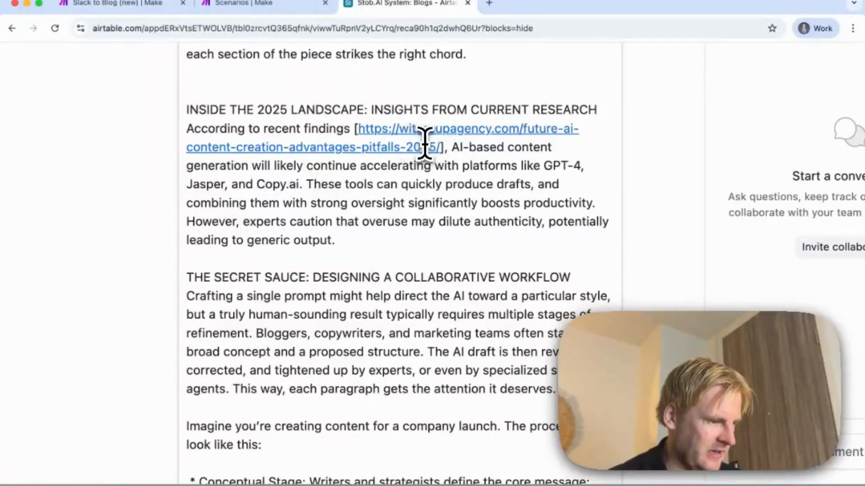
scroll(419, 193, down, 3)
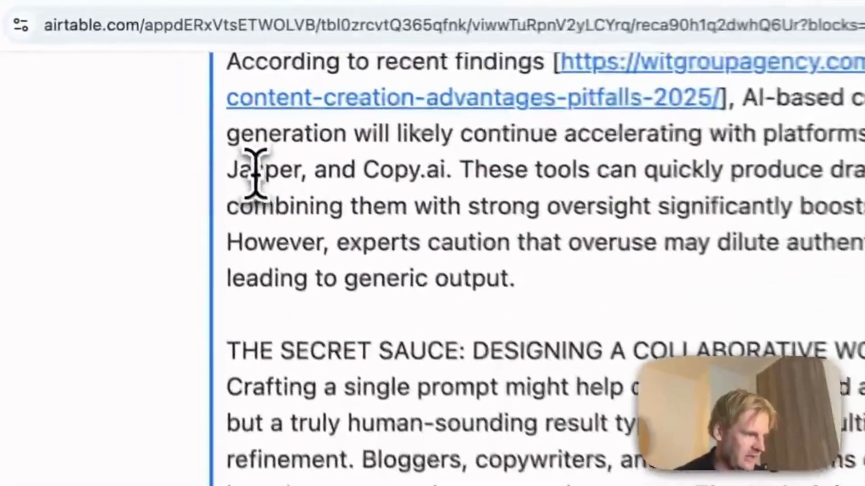
triple_click(252, 92)
triple_click(376, 180)
click(477, 224)
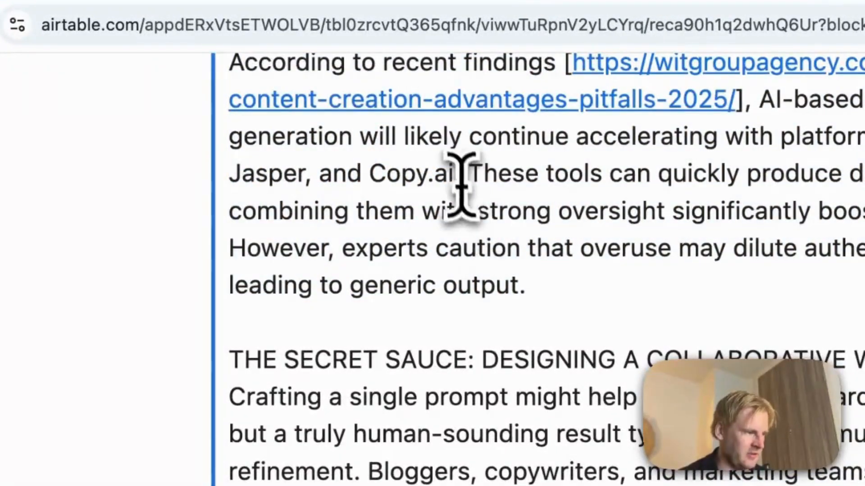
drag(454, 180, 439, 176)
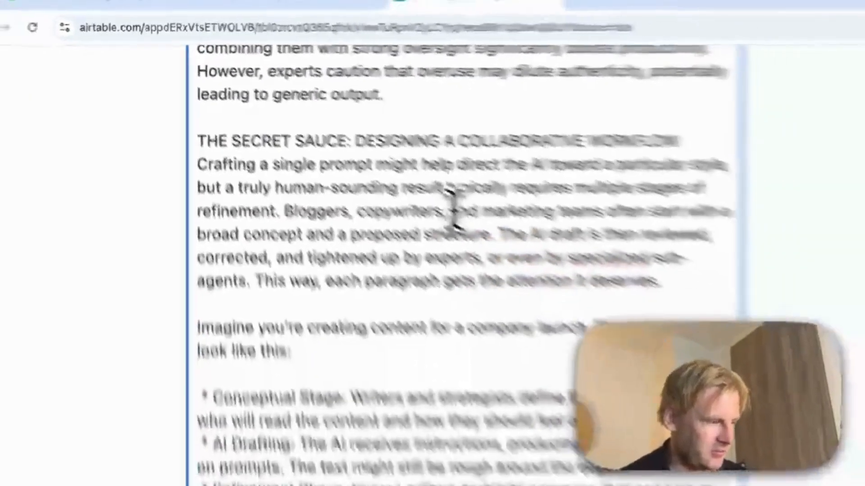
Read the rest of the Content field, from "The Secret Sauce: Designing a Collaborative Workflow" to the closing Stob.AI paragraph
scroll(485, 371, down, 3)
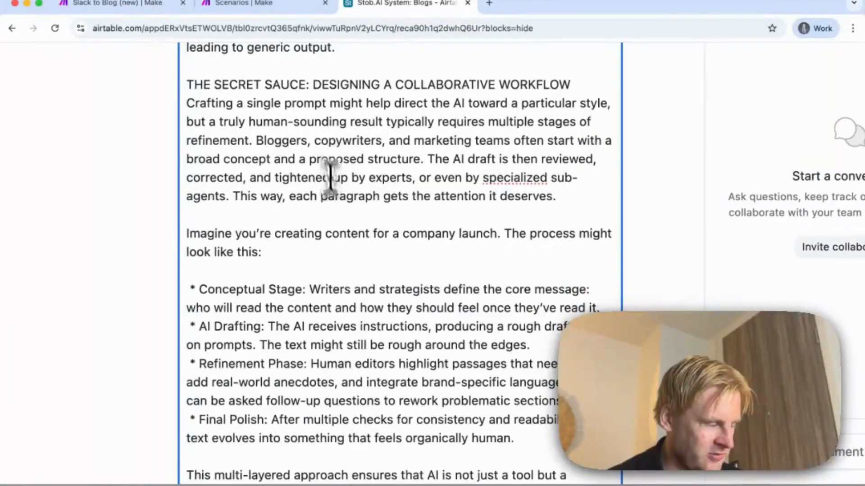
scroll(322, 254, down, 1)
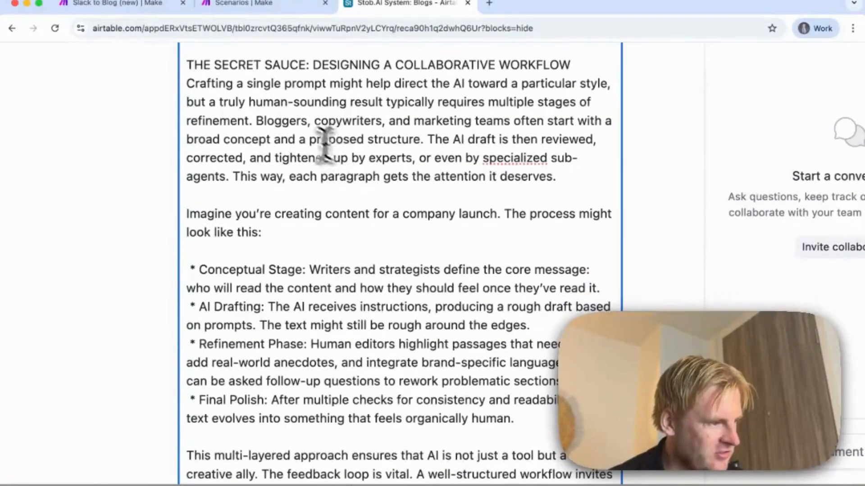
scroll(347, 177, down, 15)
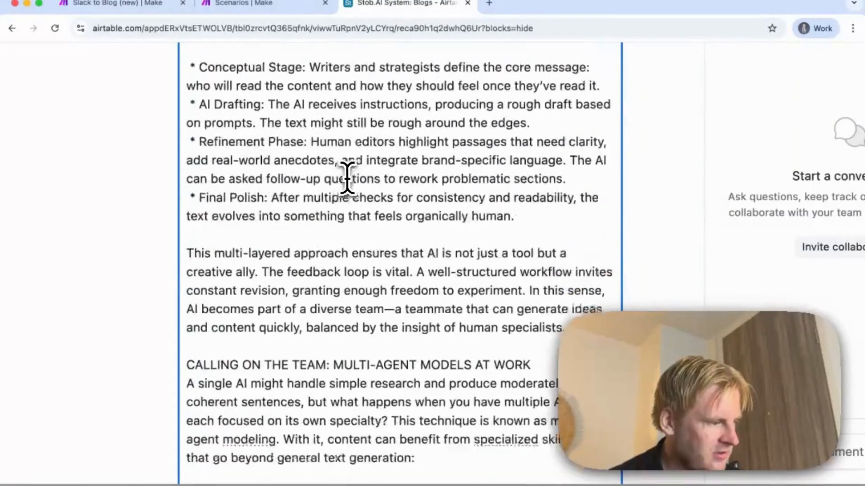
scroll(348, 178, down, 4)
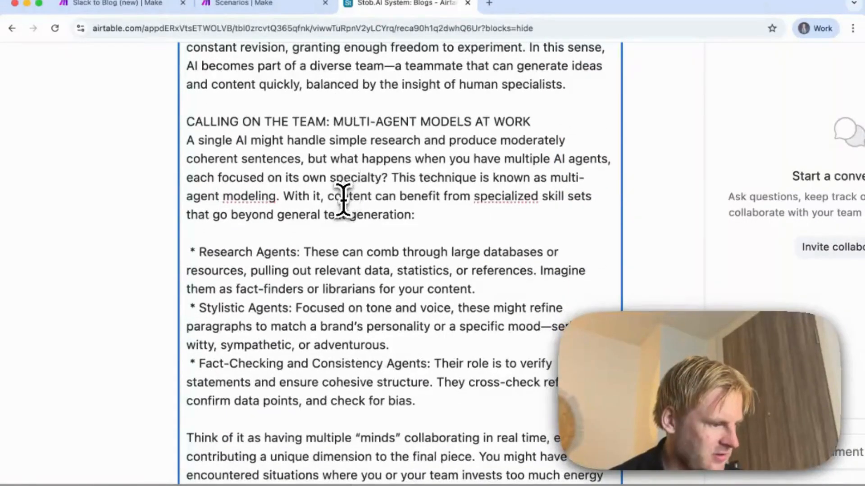
scroll(343, 199, down, 13)
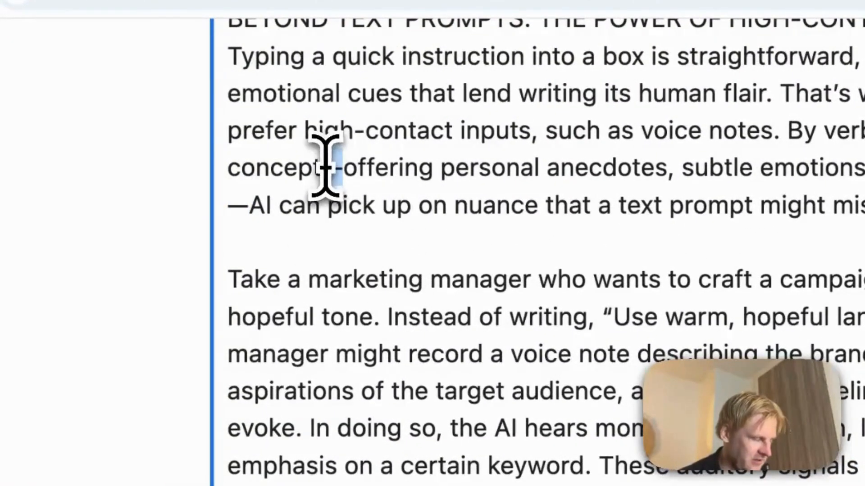
scroll(624, 326, down, 20)
scroll(633, 324, down, 5)
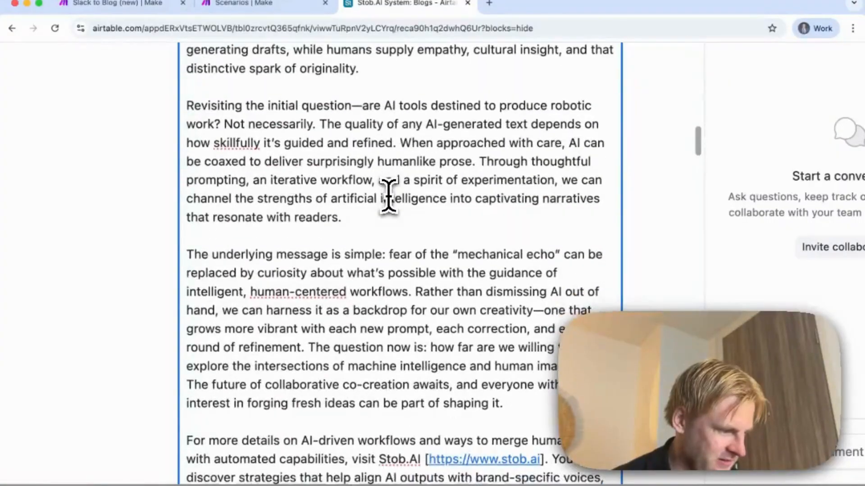
scroll(388, 196, down, 3)
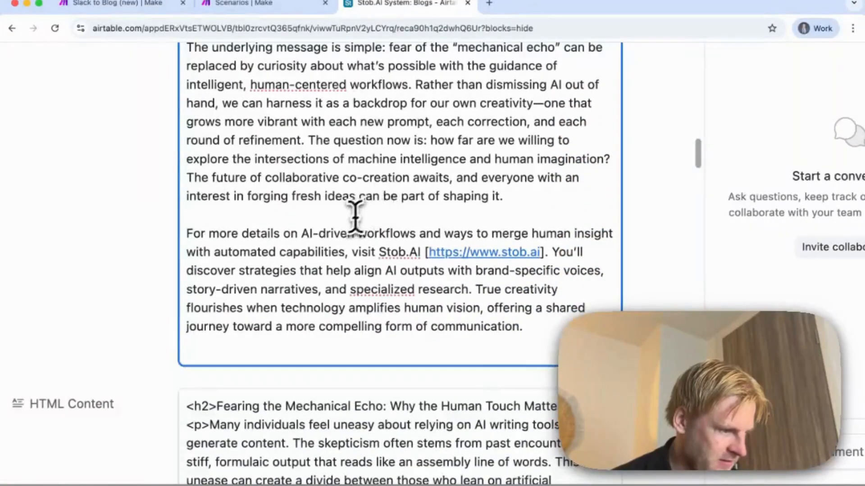
scroll(356, 216, up, 1)
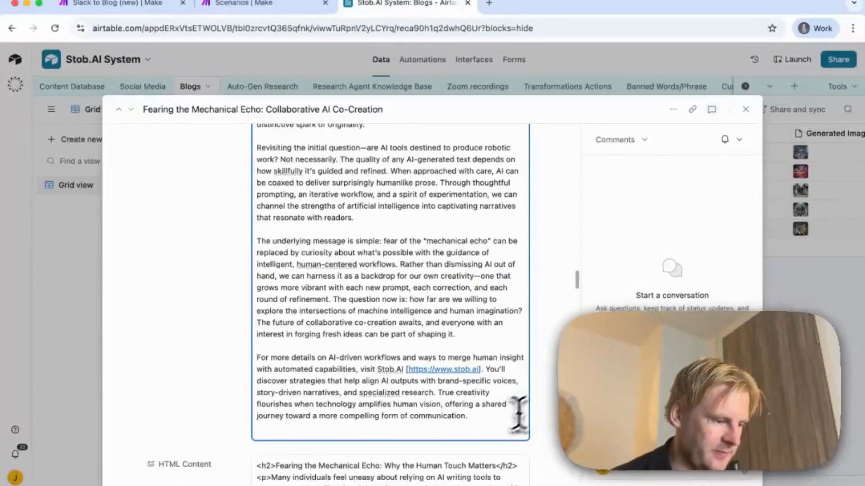
Select the whole blog text in the Content field to show its length, clear the selection and skim down through the article
drag(517, 414, 465, 82)
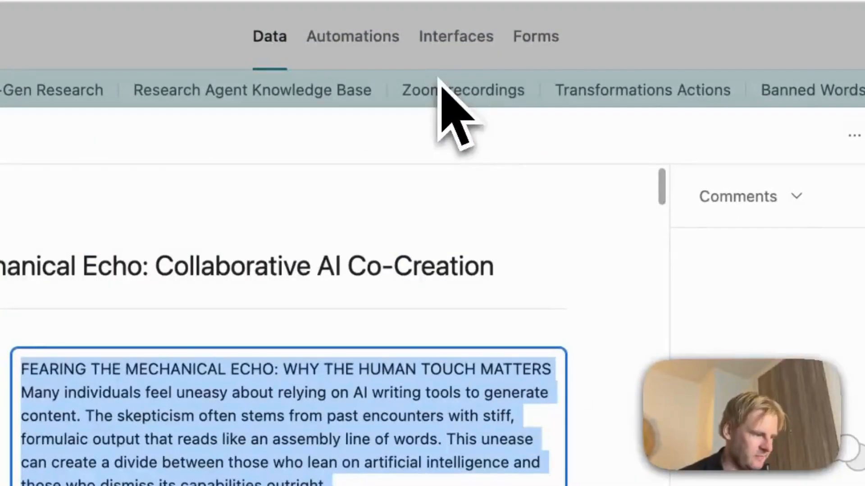
scroll(314, 450, down, 20)
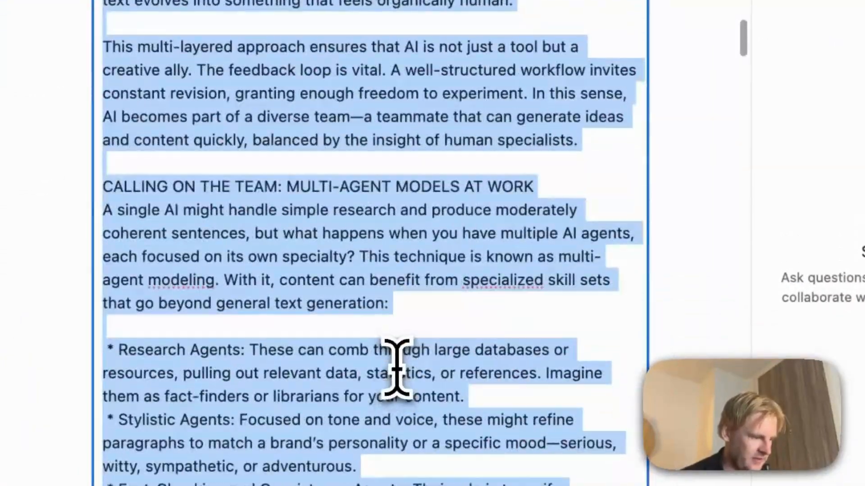
click(397, 369)
scroll(396, 361, down, 15)
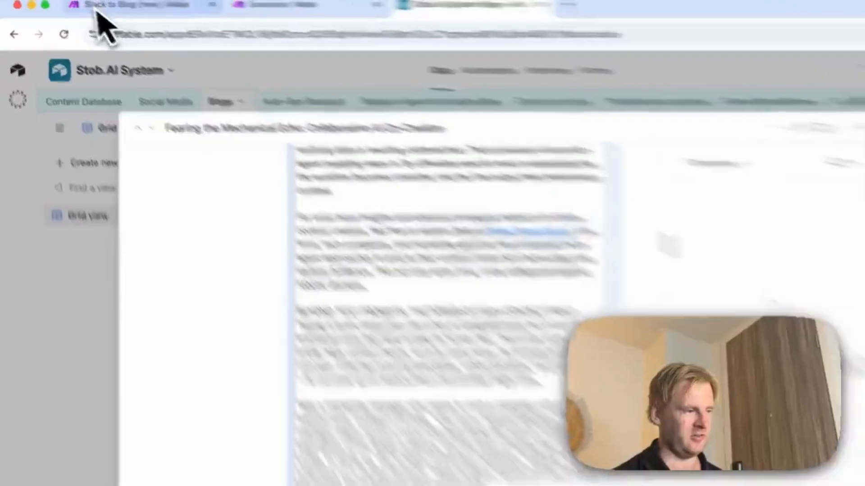
Switch to the Slack to Blog (new) scenario in Make, start adding a module after the Supabase one and search the apps for "word"
click(94, 4)
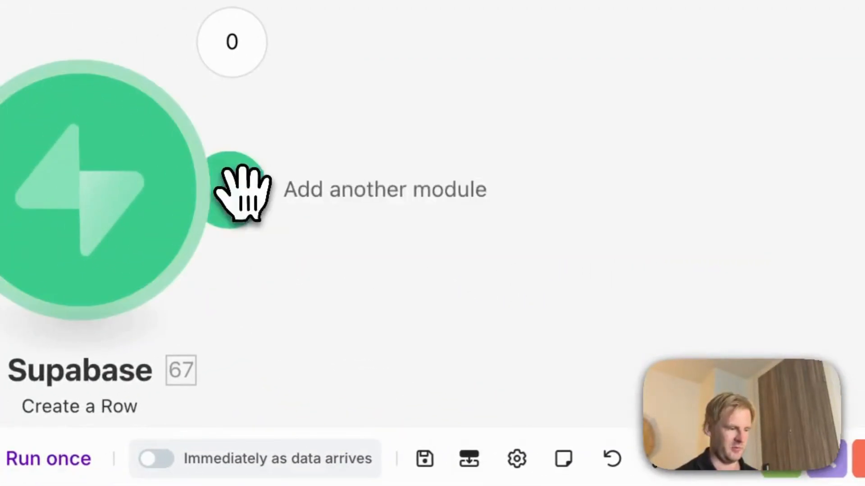
click(221, 194)
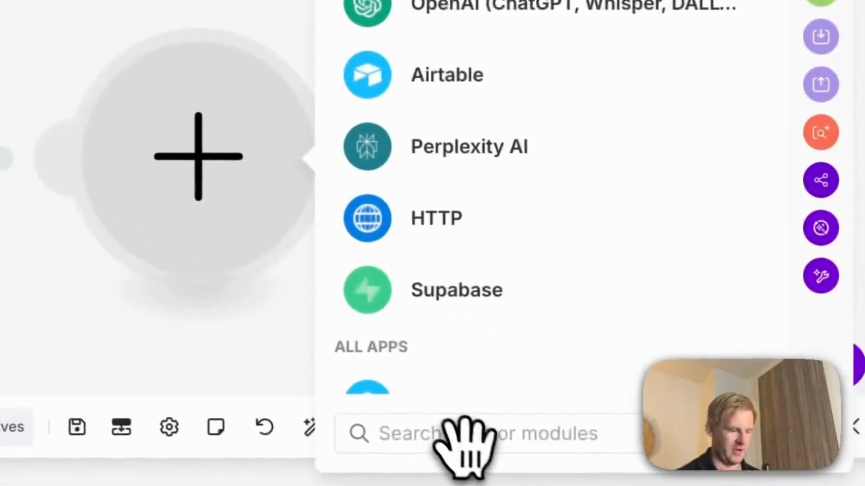
text(word)
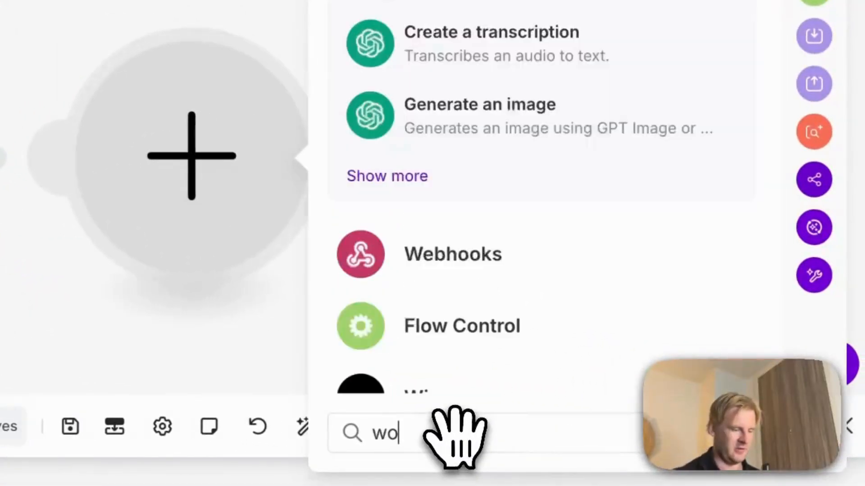
double_click(435, 439)
text(word)
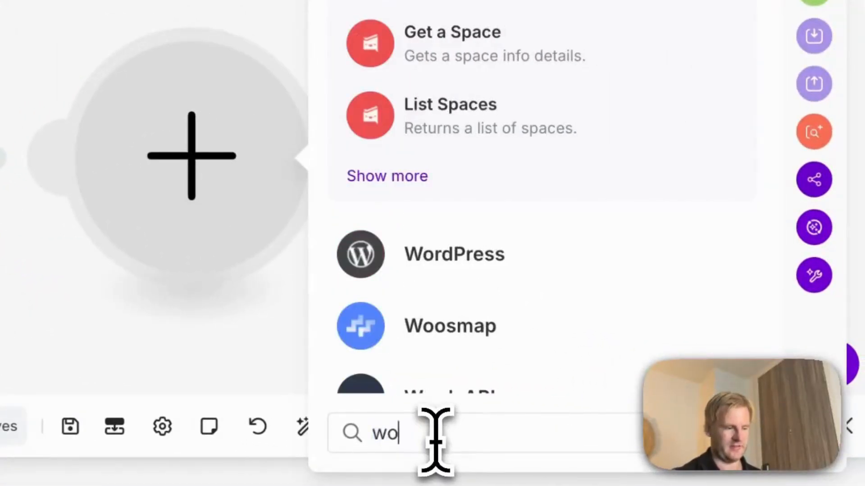
Search the apps for "wix" instead, browse the full list of Wix modules and dismiss the module picker
key(BackSpace)
key(BackSpace)
key(BackSpace)
key(BackSpace)
text(wix)
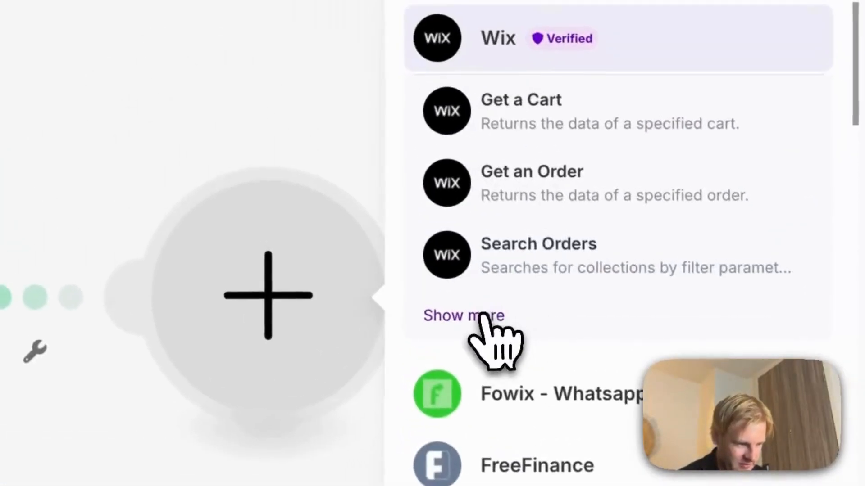
click(369, 176)
scroll(514, 290, down, 15)
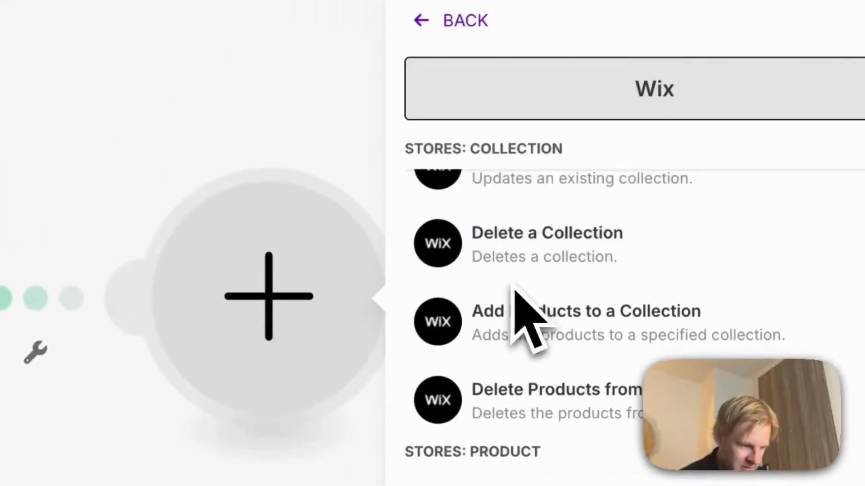
scroll(509, 288, down, 5)
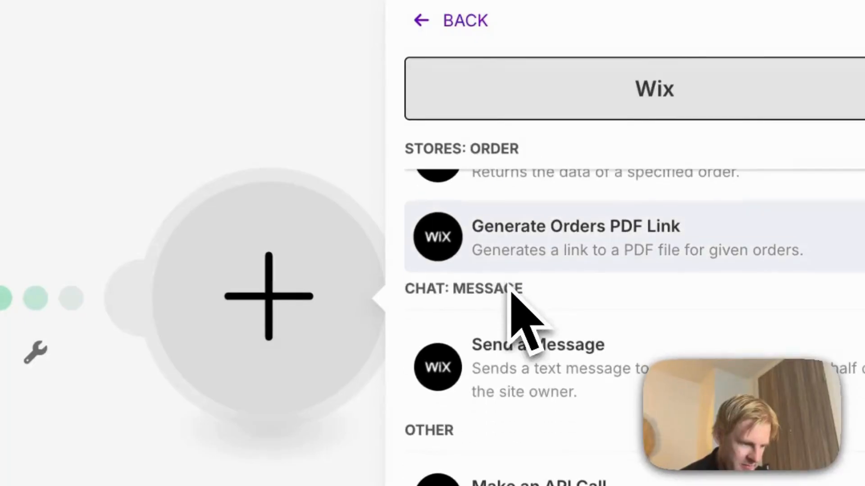
click(224, 123)
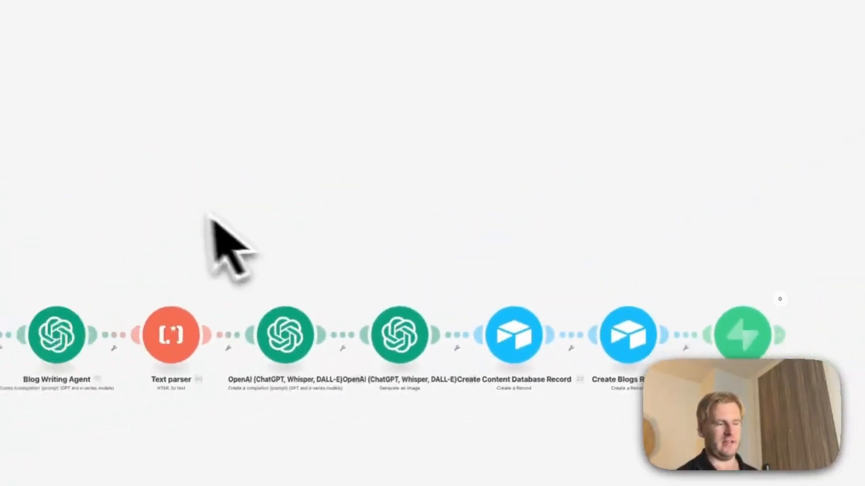
Look back along the scenario from the final Supabase module towards the Blog Writing Agent and the earlier Airtable modules
scroll(209, 219, down, 3)
drag(210, 218, 584, 213)
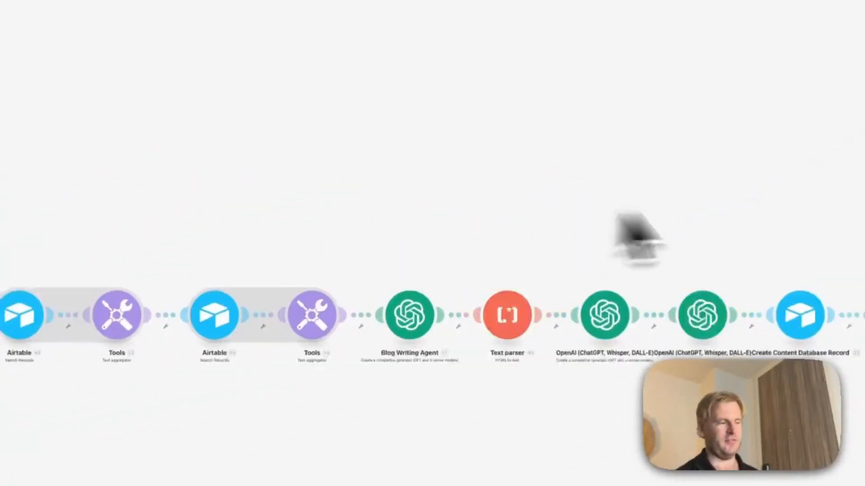